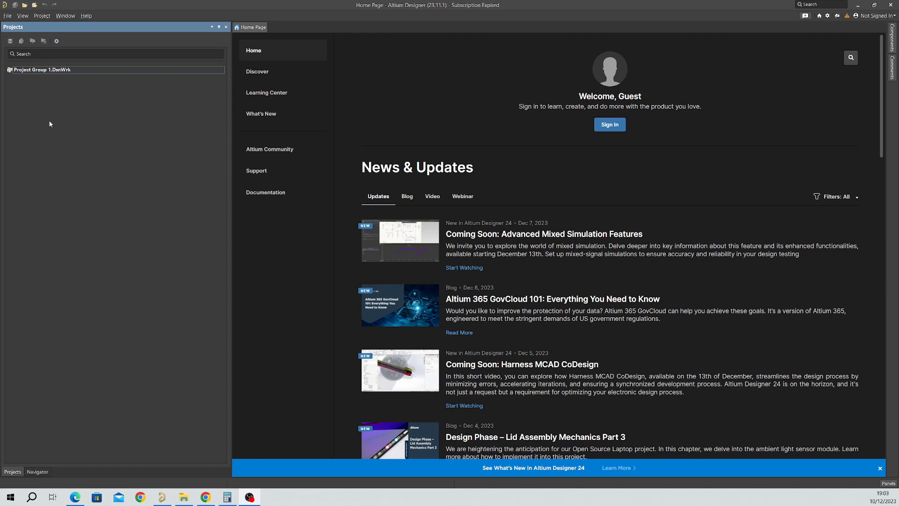
Create a new file-based integrated library
left_click(8, 15)
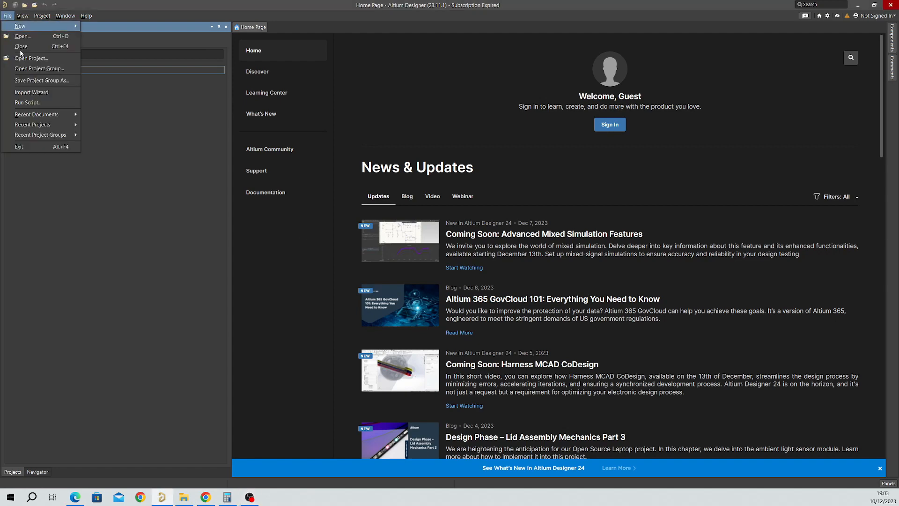
mouse_move(41, 27)
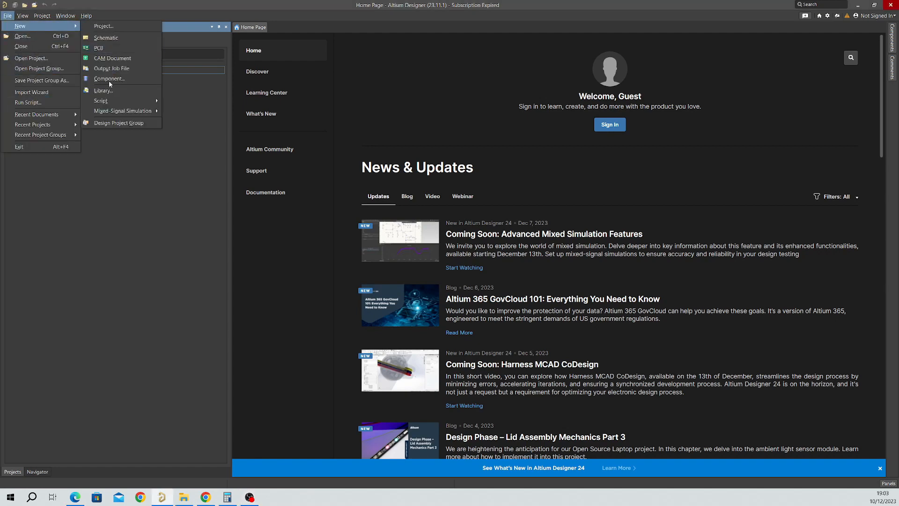
left_click(117, 90)
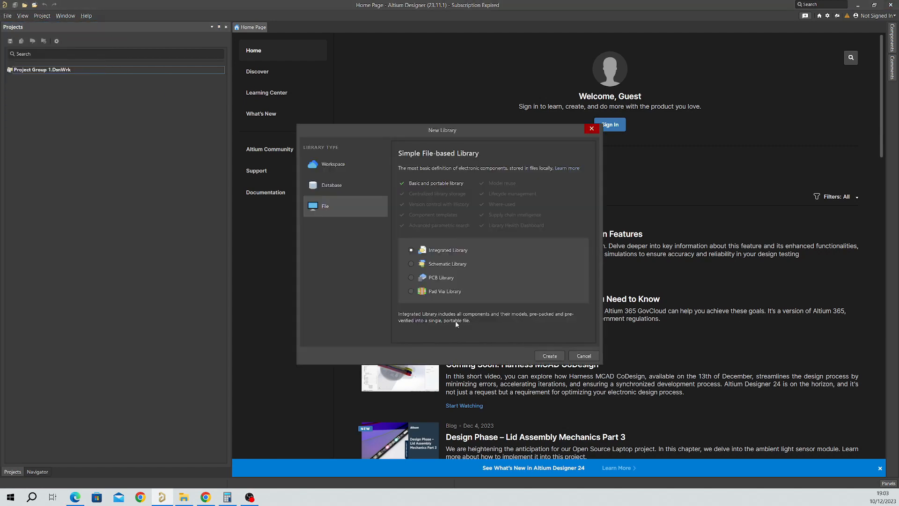
left_click(549, 356)
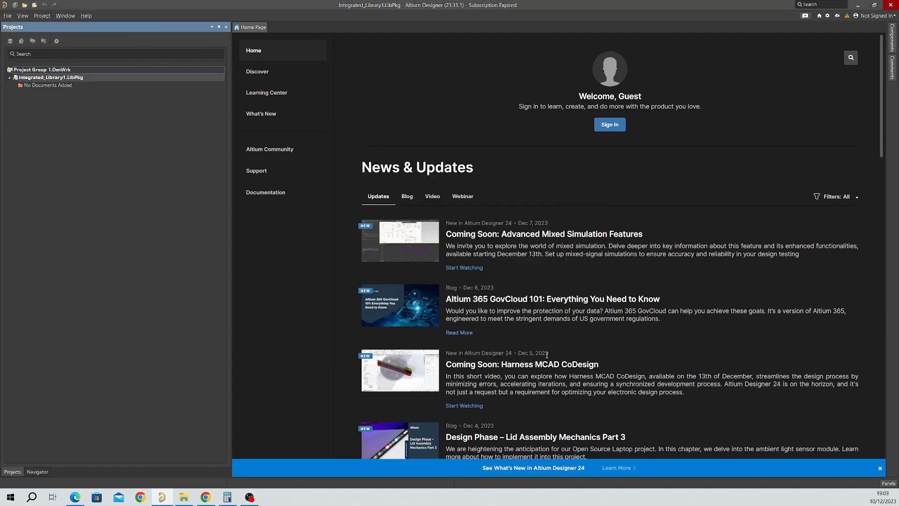
Save the integrated library package as adc on the APPS (E:) drive
right_click(75, 77)
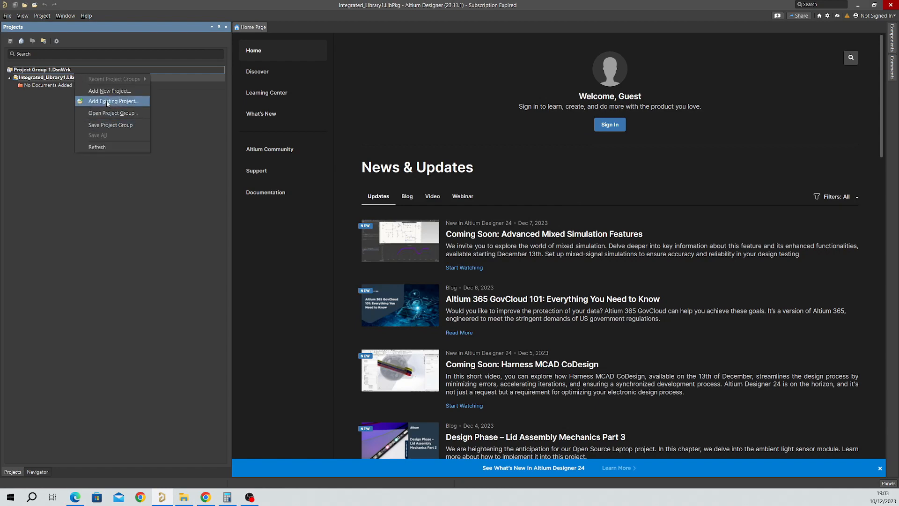
left_click(44, 78)
right_click(45, 78)
left_click(72, 113)
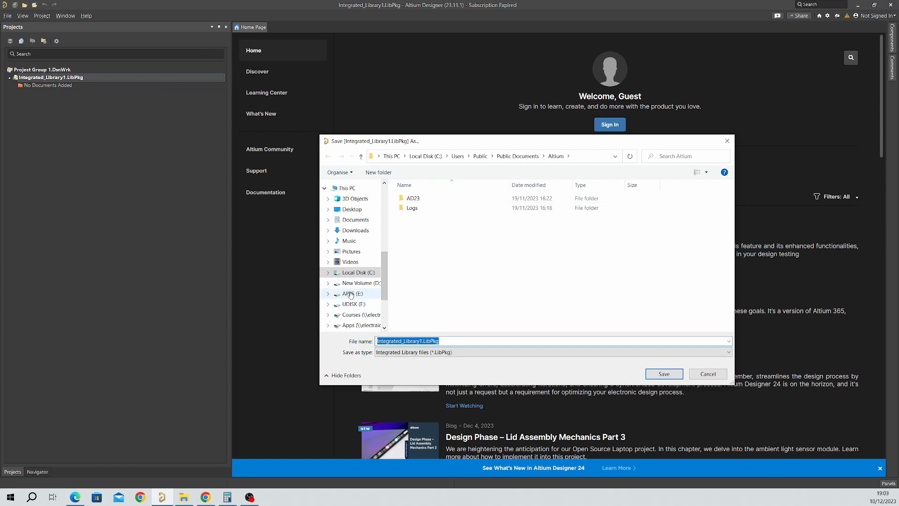
left_click(373, 294)
left_click(425, 341)
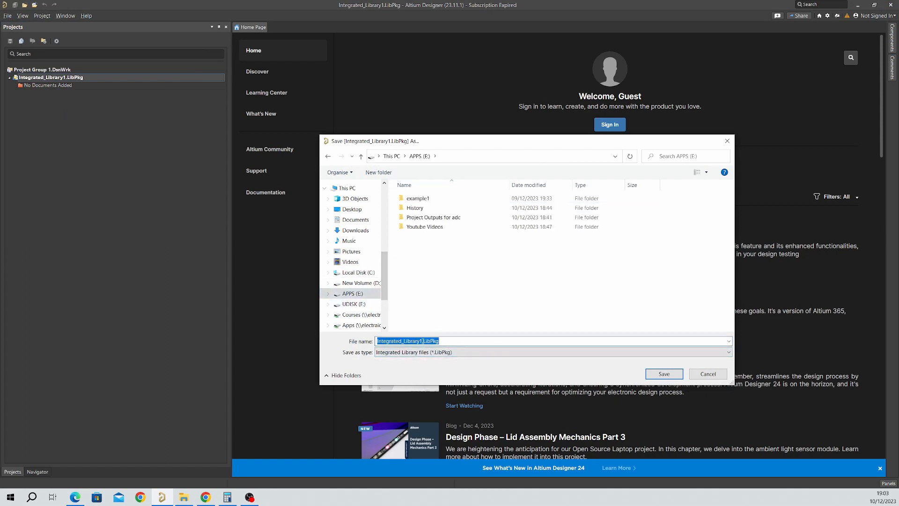
double_click(423, 342)
type("adc")
key("Return")
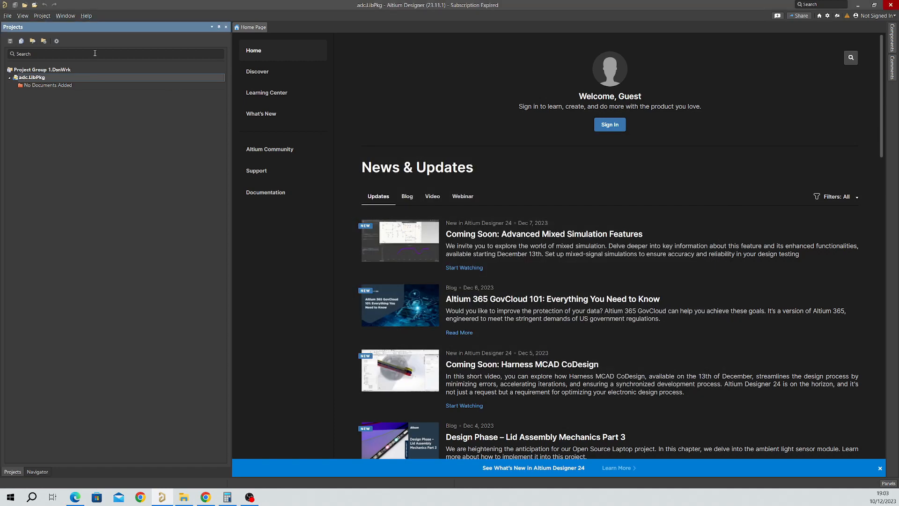
Add a new schematic library to the adc package and save it as adc on the APPS (E:) drive
right_click(87, 76)
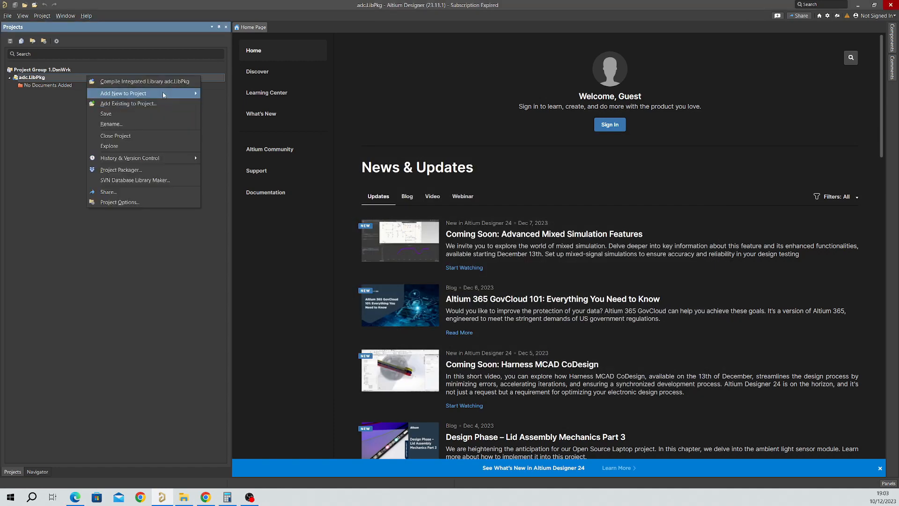
mouse_move(162, 93)
left_click(232, 93)
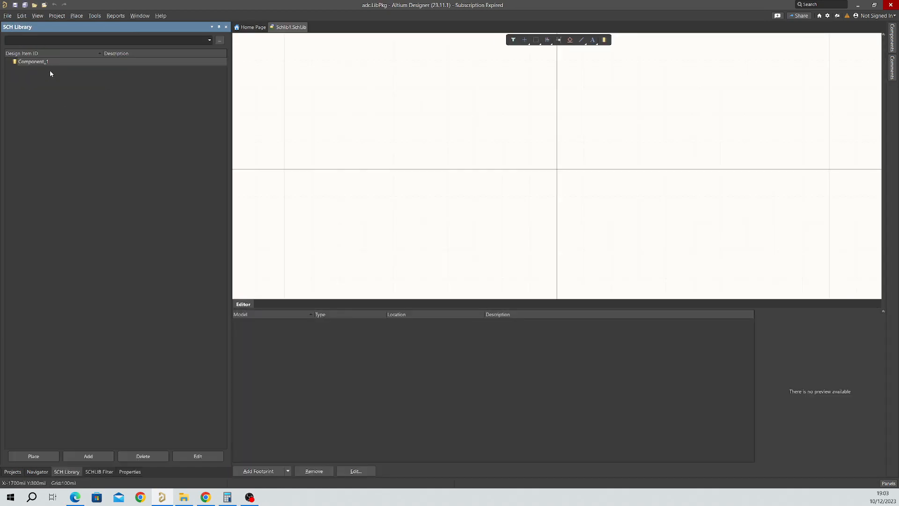
left_click(14, 471)
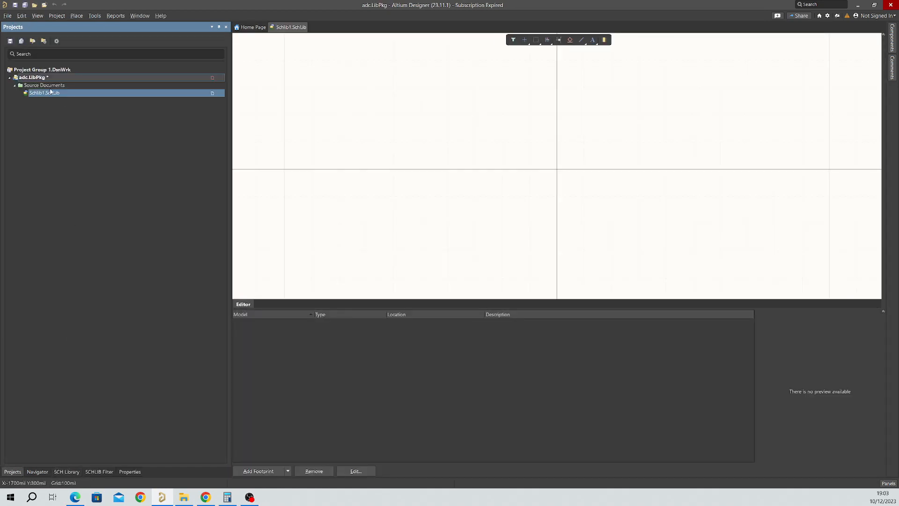
right_click(51, 88)
right_click(42, 93)
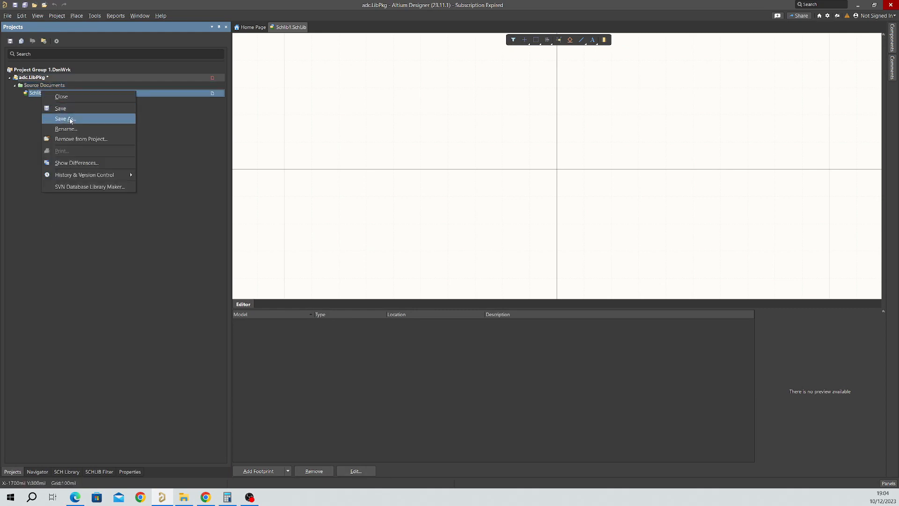
left_click(71, 120)
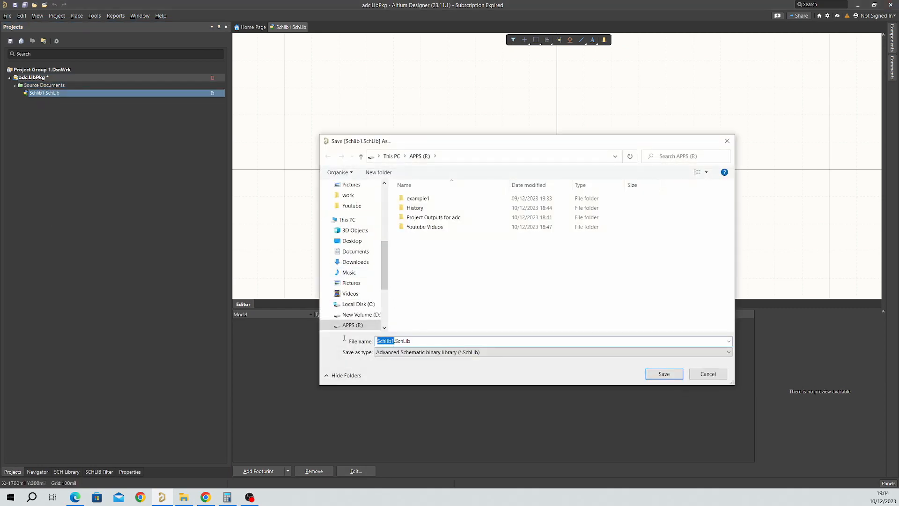
type("adc")
key("Return")
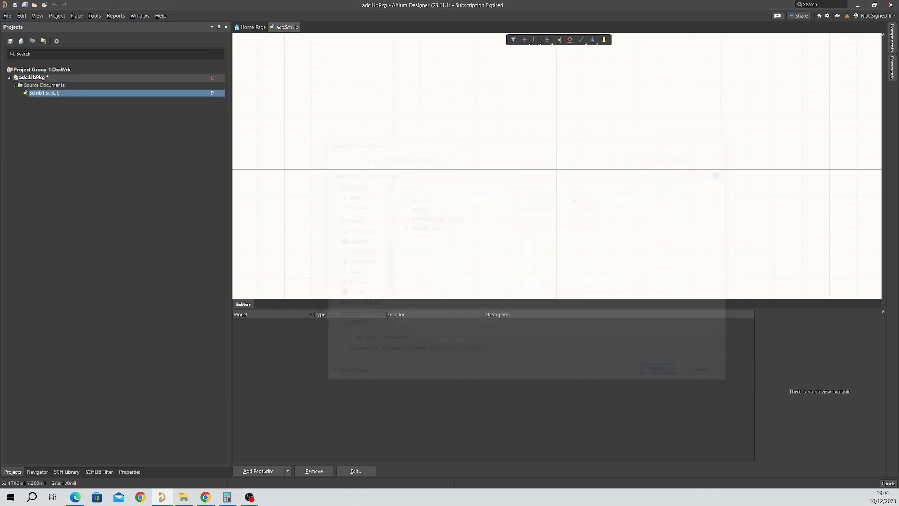
Add a new PCB library to the adc package and save it as adc on the APPS (E:) drive
right_click(64, 80)
mouse_move(140, 95)
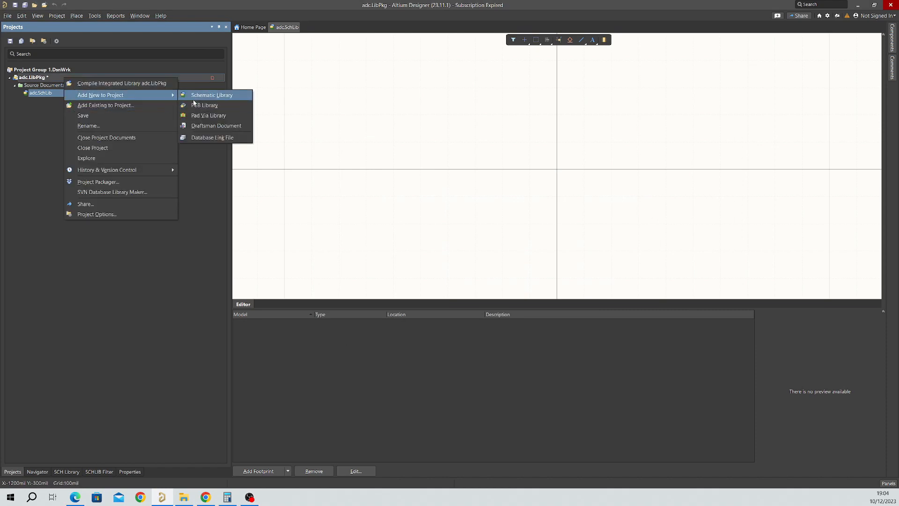
left_click(193, 103)
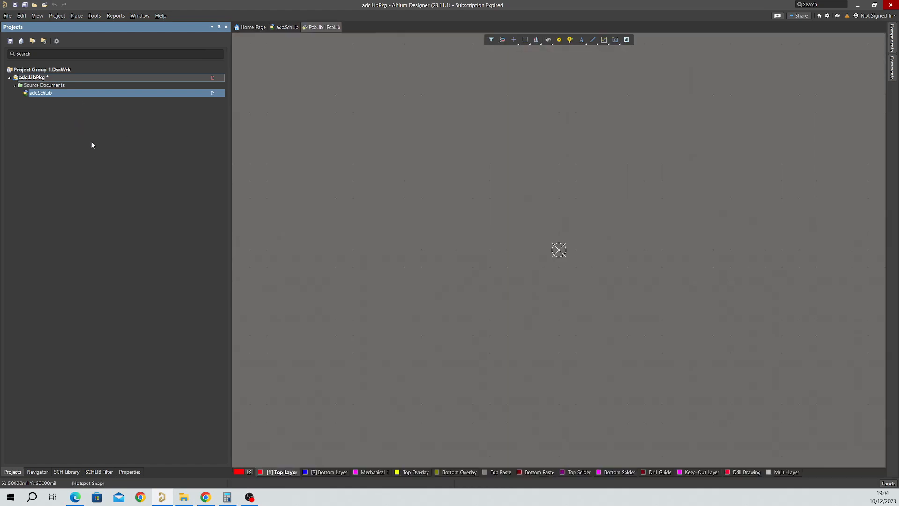
left_click(12, 472)
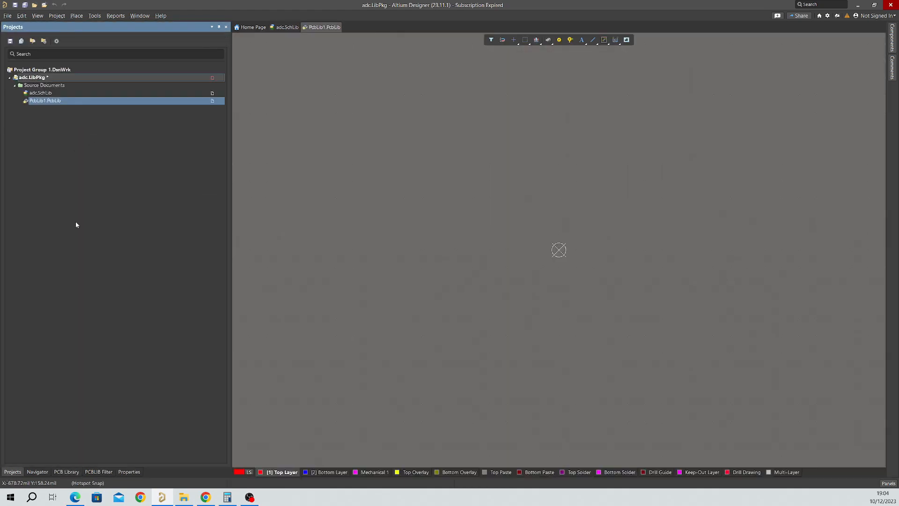
right_click(58, 103)
left_click(25, 126)
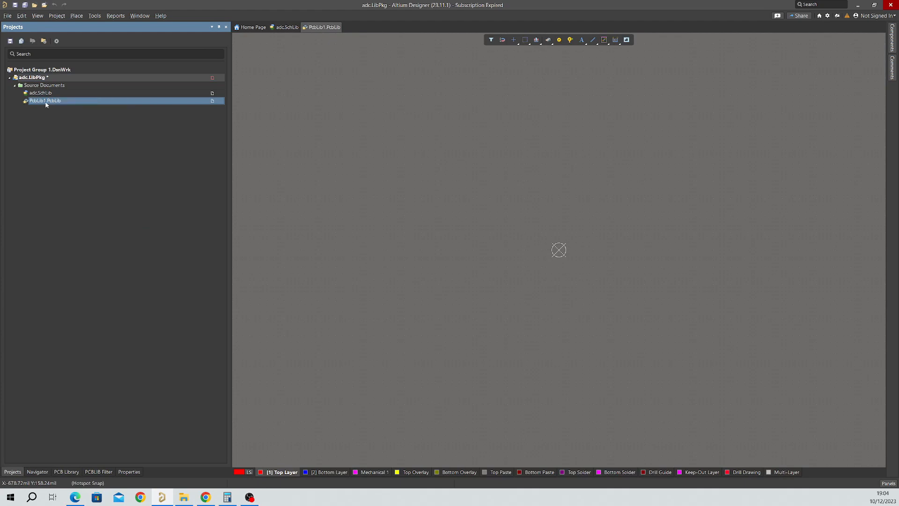
right_click(46, 101)
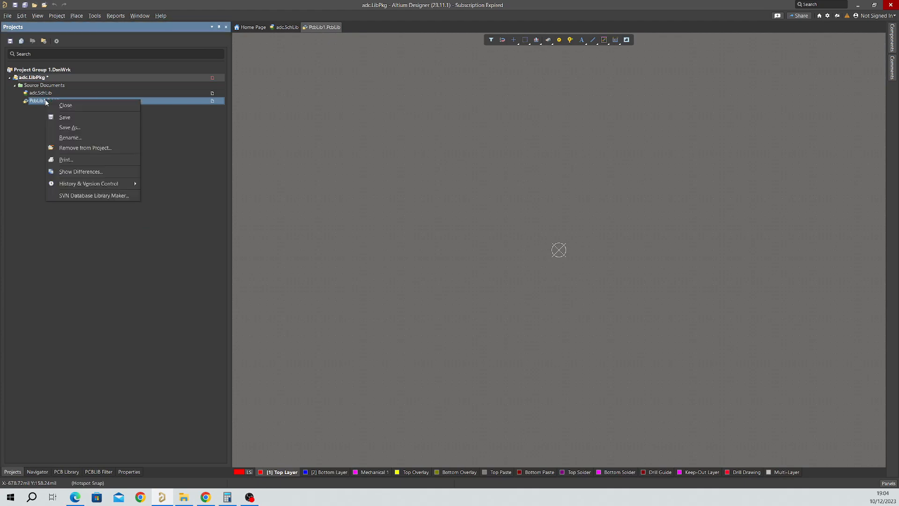
left_click(70, 125)
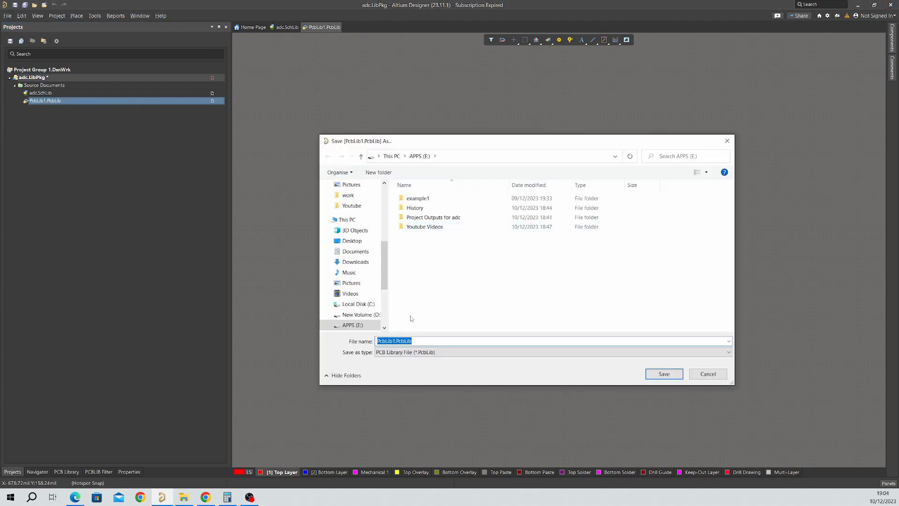
left_click_drag(394, 342, 227, 335)
type("adc")
left_click(652, 375)
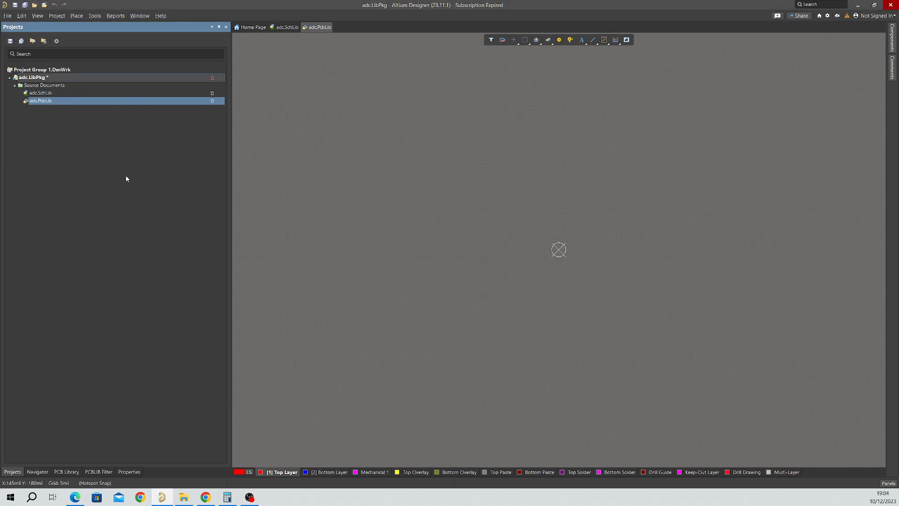
Open adc.SchLib and draw a rectangle about 1000 mil wide and 1500 mil high with its upper-left corner at the origin
left_click(49, 93)
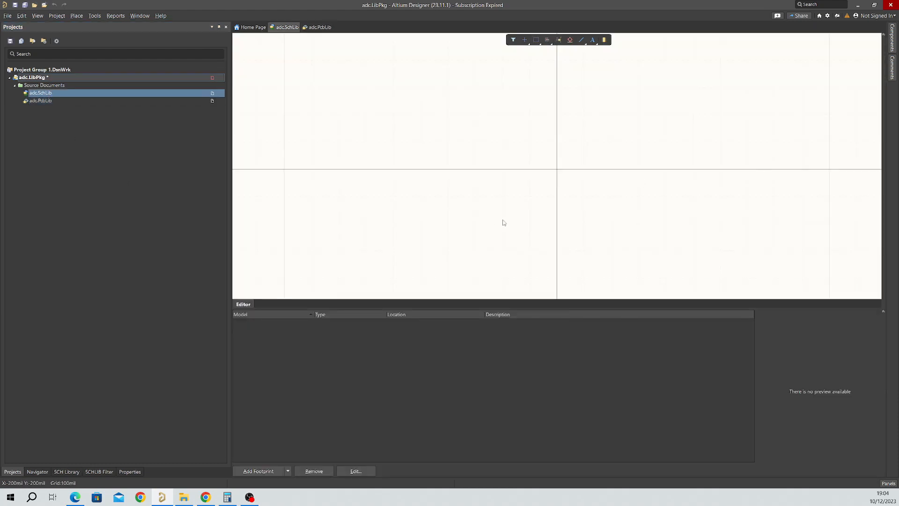
scroll(432, 169, "down", 5, "ctrl")
right_click_drag(550, 214, 534, 214)
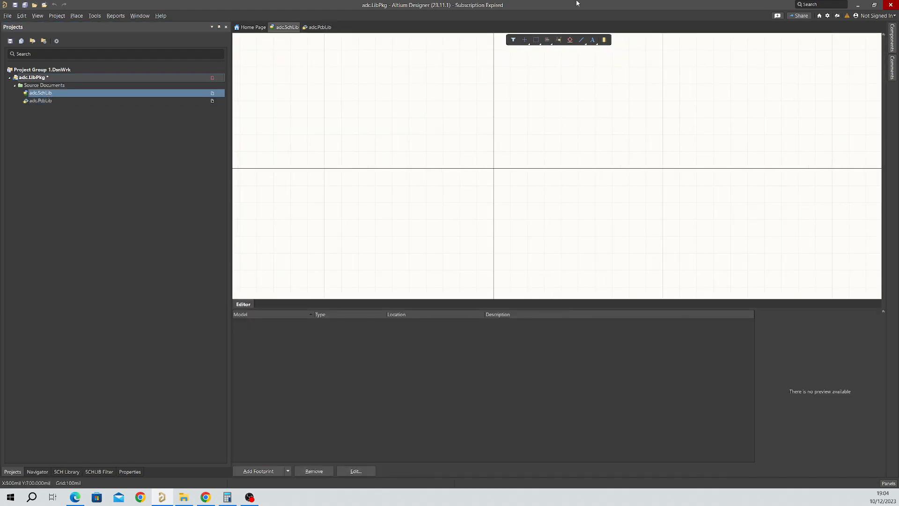
right_click(582, 44)
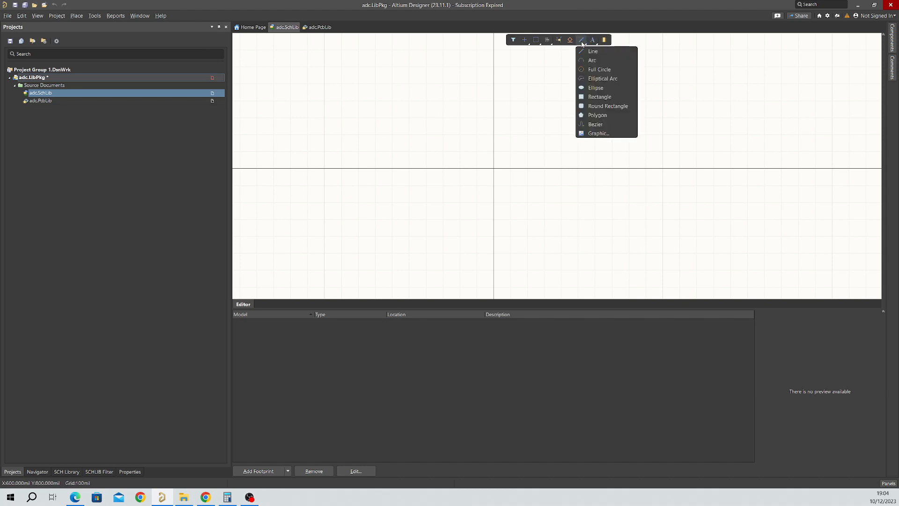
left_click(597, 98)
scroll(503, 180, "down", 2, "ctrl")
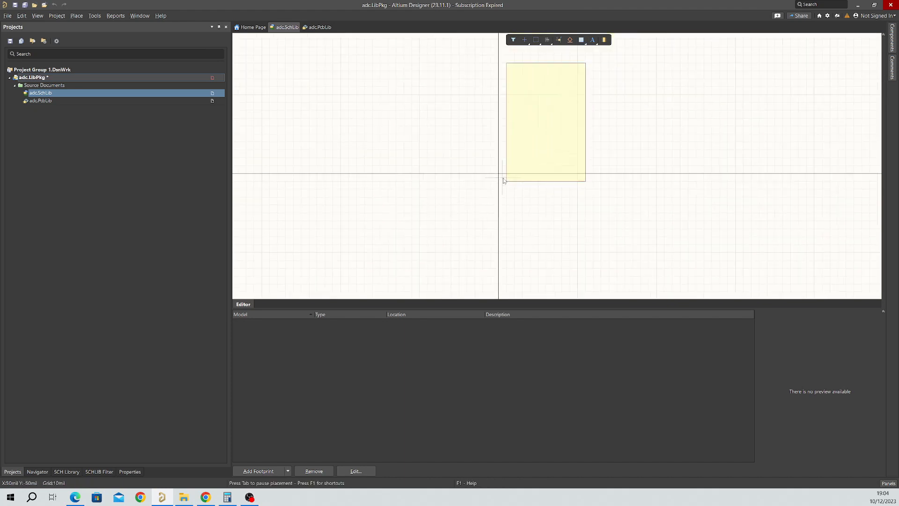
scroll(503, 181, "down", 3, "ctrl")
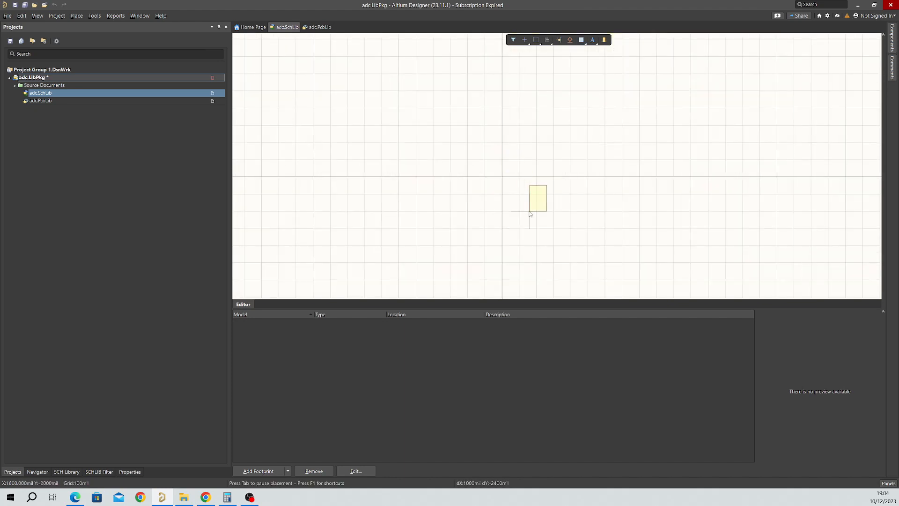
scroll(515, 193, "up", 4, "ctrl")
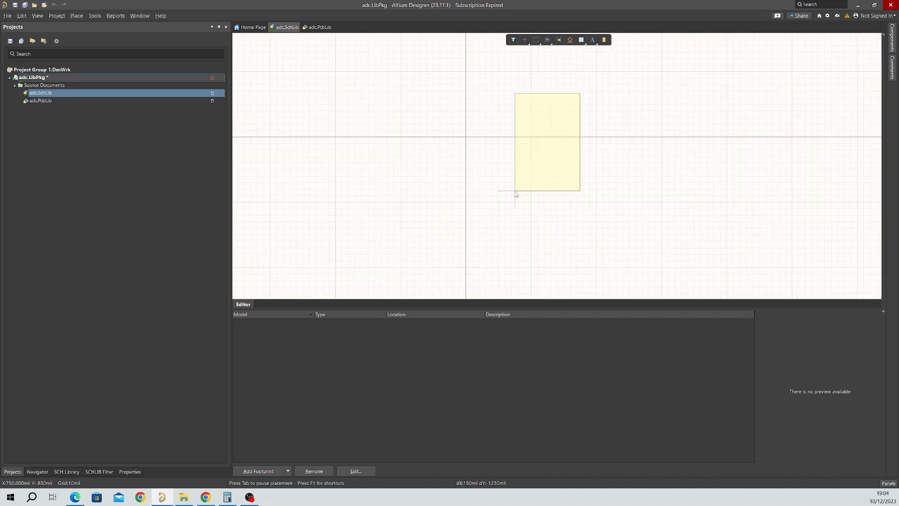
left_click(461, 135)
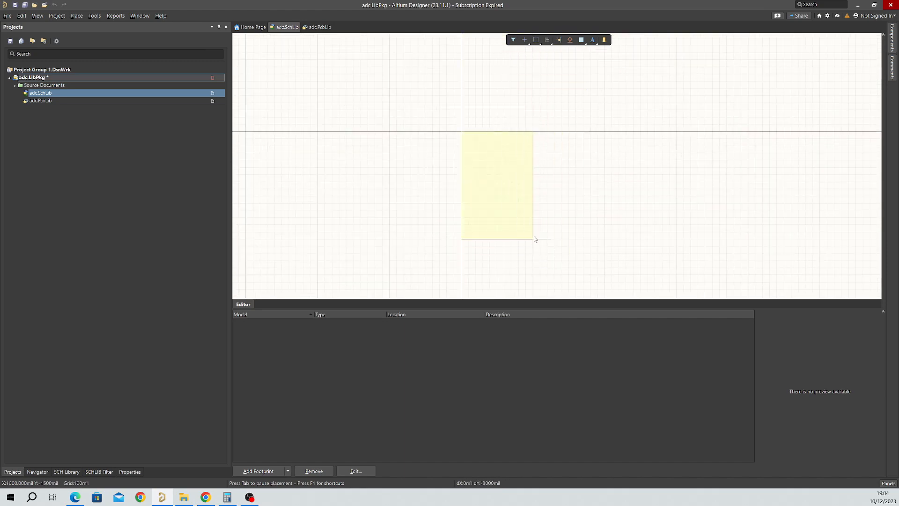
left_click(534, 237)
key("Escape")
Move the rectangle far away from the origin, and bring its upper-left corner back to the origin
scroll(582, 200, "down", 3, "ctrl")
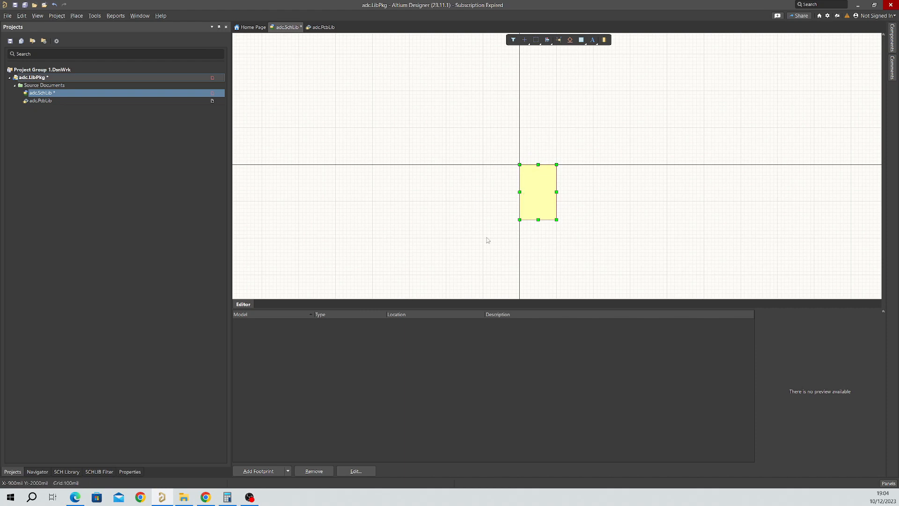
scroll(487, 240, "down", 3, "ctrl")
left_click_drag(498, 230, 778, 169)
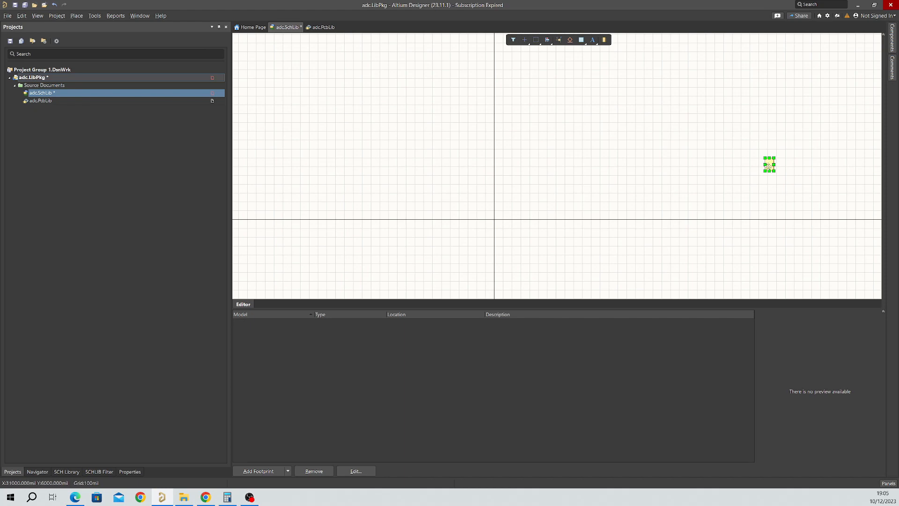
left_click_drag(768, 166, 497, 230)
scroll(497, 229, "up", 5, "ctrl")
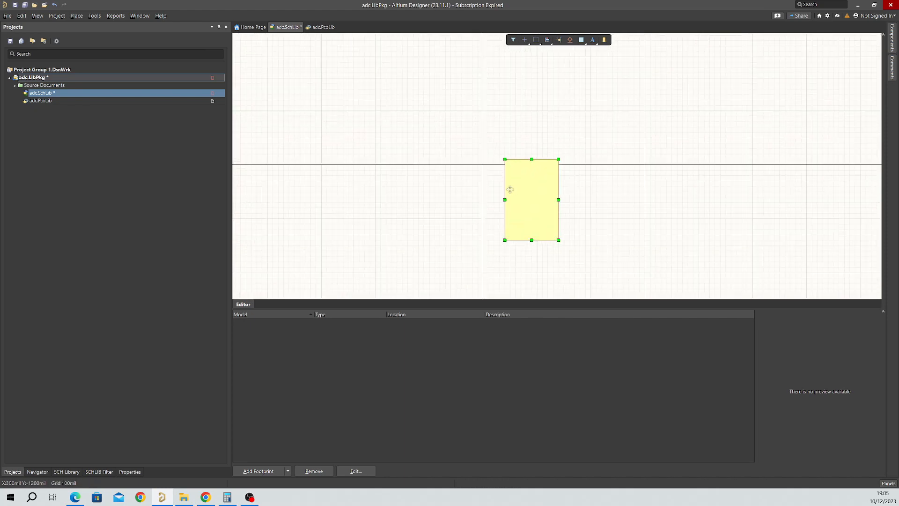
left_click_drag(531, 185, 511, 188)
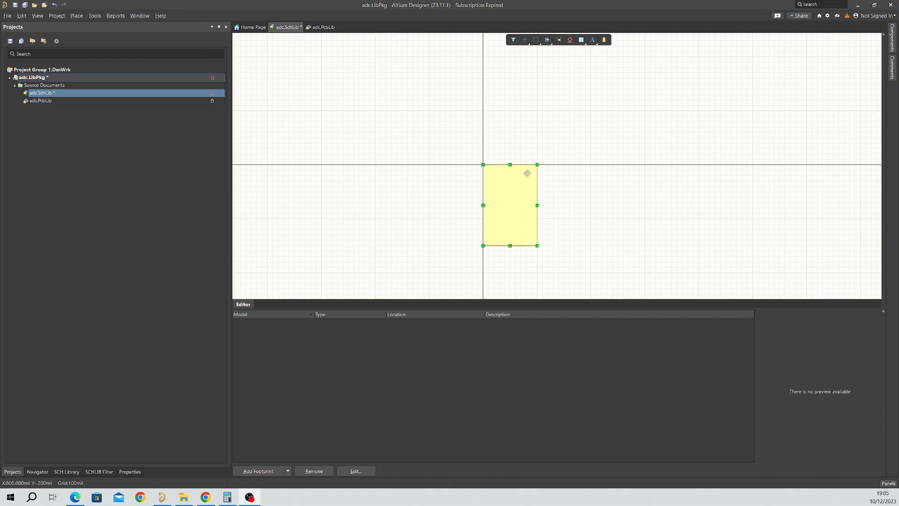
Switch to the ADCS747x datasheet in Chrome and examine the pin diagram and pin functions table on page 3
left_click(206, 496)
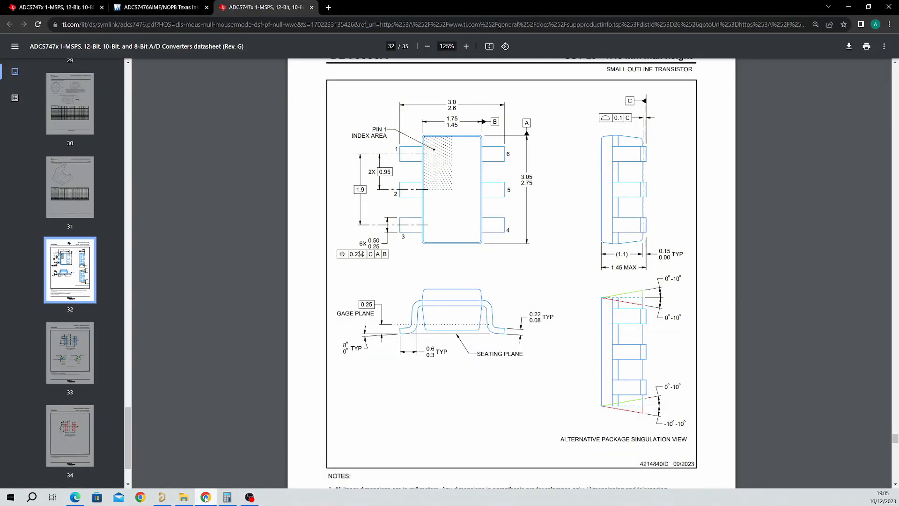
scroll(239, 106, "up", 20)
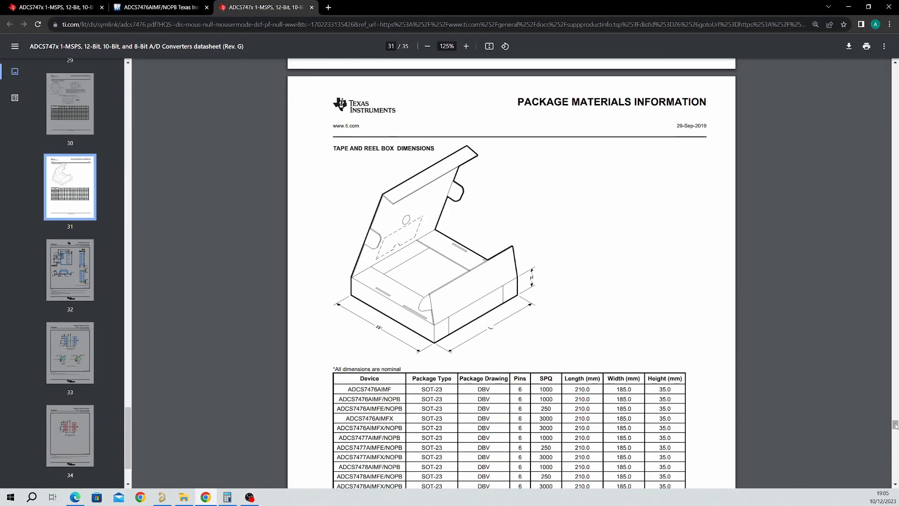
key("Home")
scroll(517, 229, "down", 20)
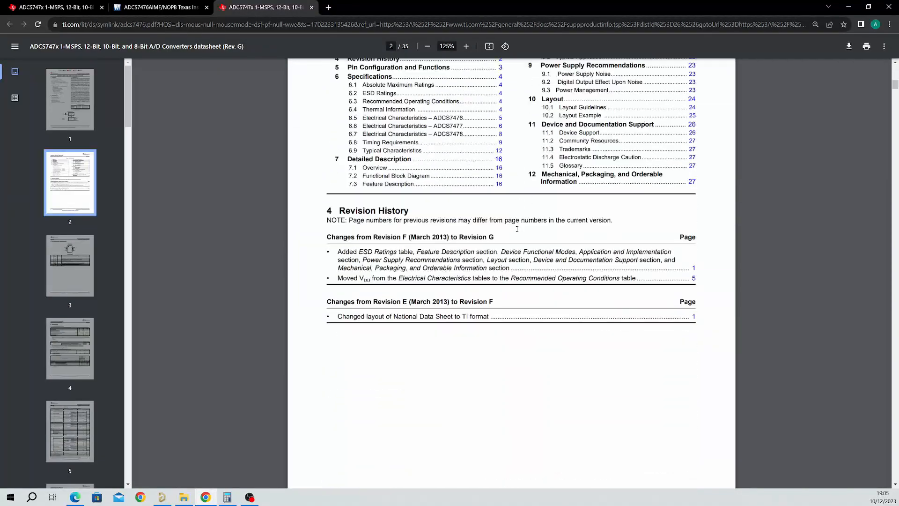
scroll(517, 229, "down", 5)
scroll(563, 200, "up", 3, "ctrl")
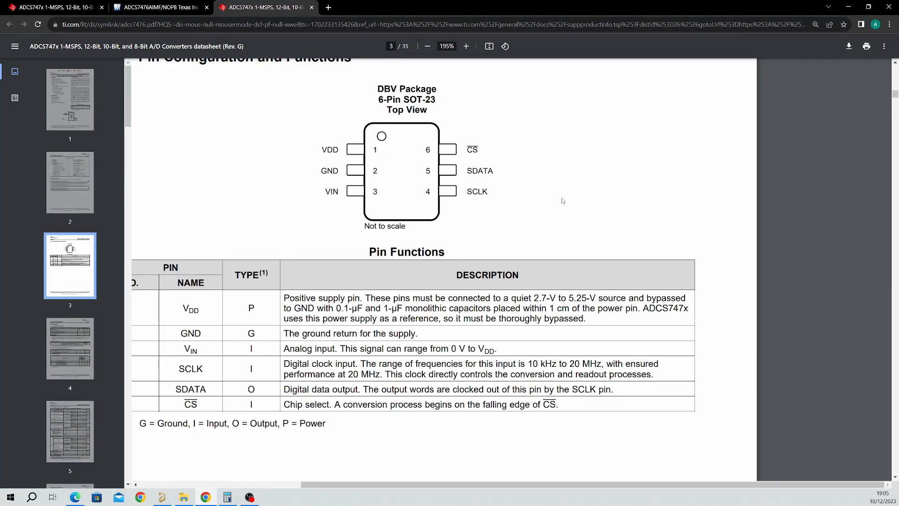
left_click_drag(470, 486, 441, 486)
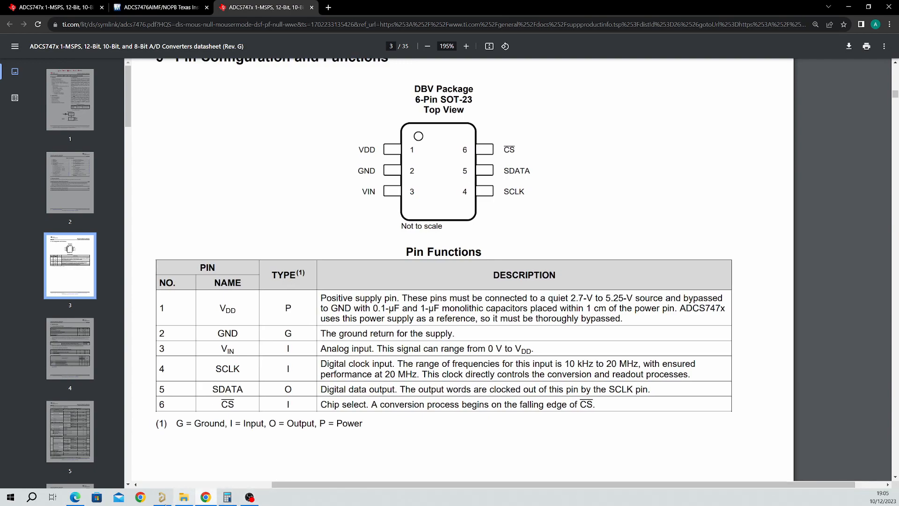
Return to Altium Designer and begin a new pin with designator 1, name VDD and electrical type Power
left_click(161, 497)
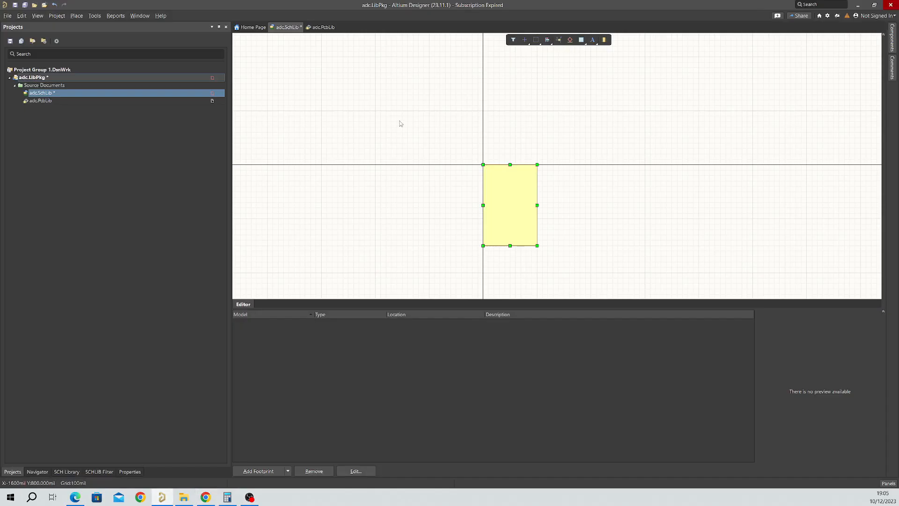
left_click(558, 40)
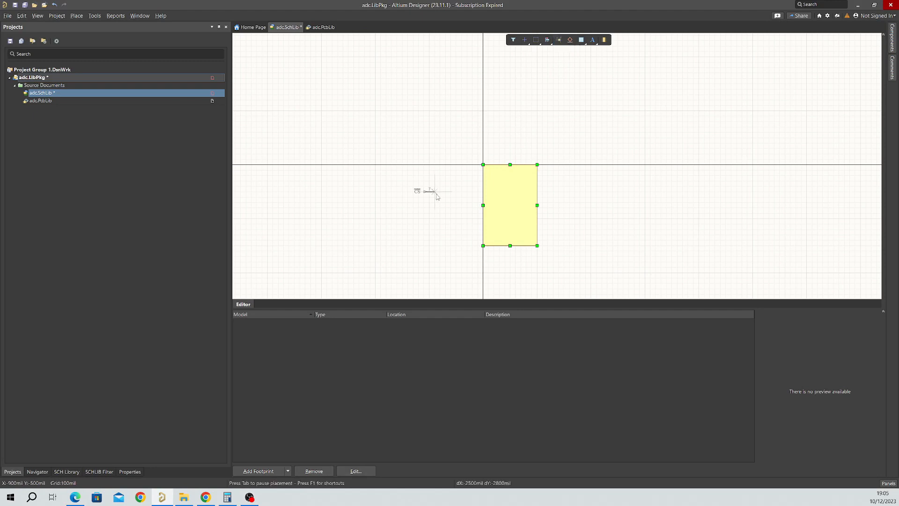
scroll(450, 159, "up", 2, "ctrl")
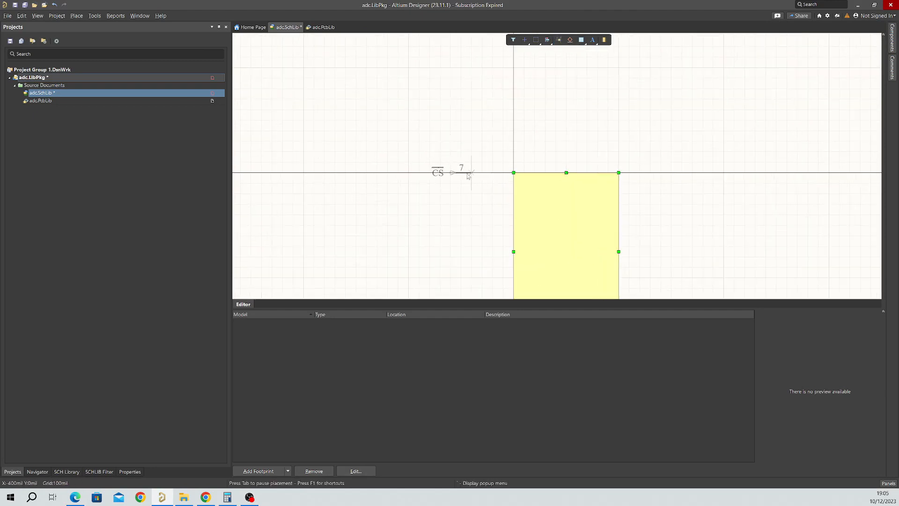
key("Tab")
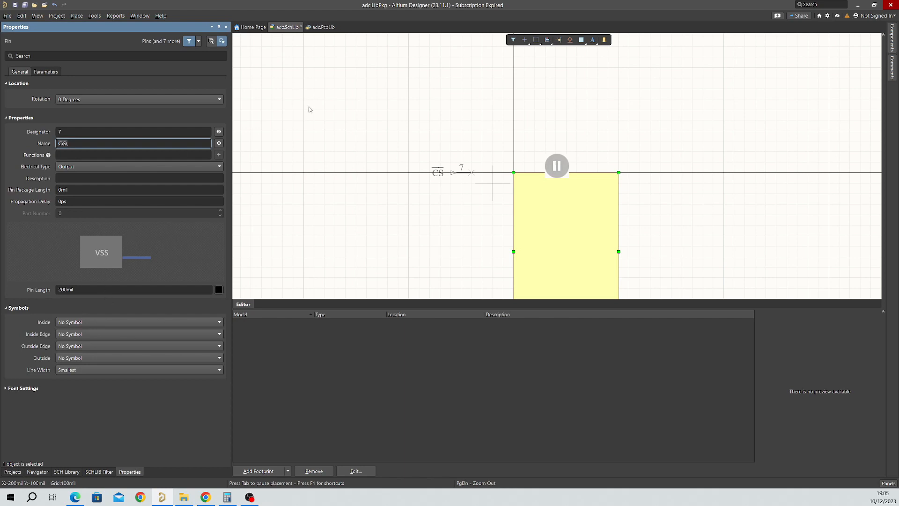
left_click(84, 130)
type("1")
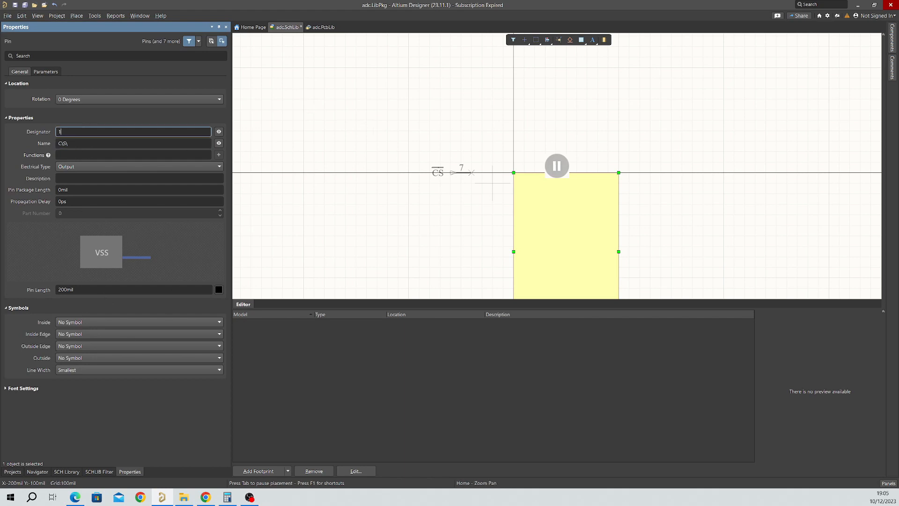
left_click(79, 145)
type("VDD")
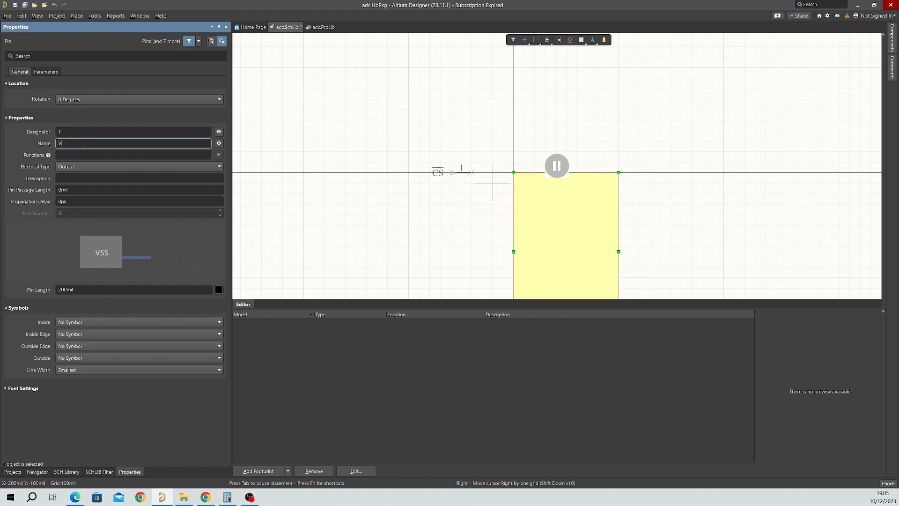
left_click(74, 167)
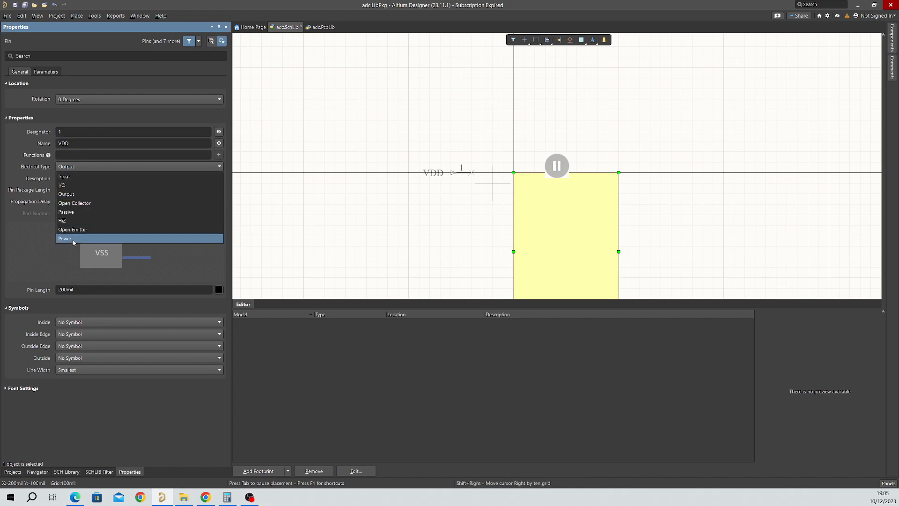
left_click(73, 239)
Rotate the VDD pin to 180 degrees and place it on the rectangle's left edge, 100 mil below the upper-left corner
left_click(557, 167)
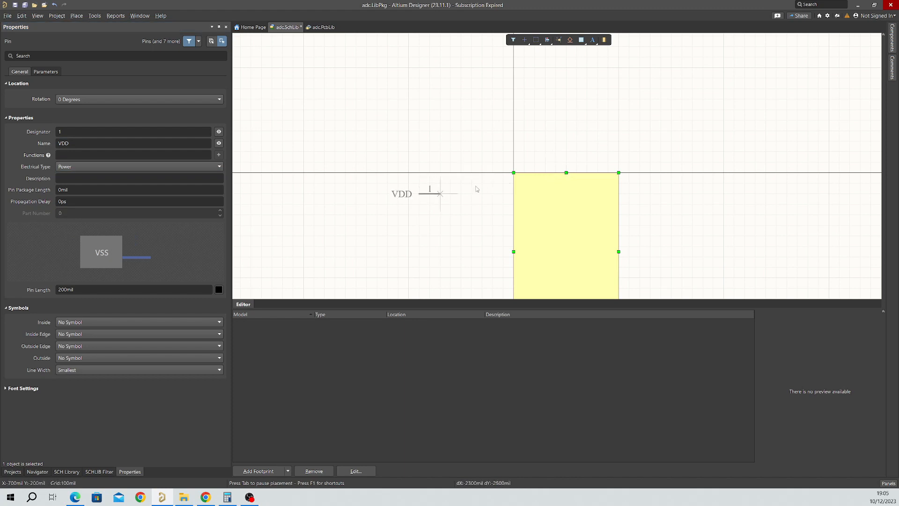
key("space")
key("space")
scroll(492, 188, "up", 2, "ctrl")
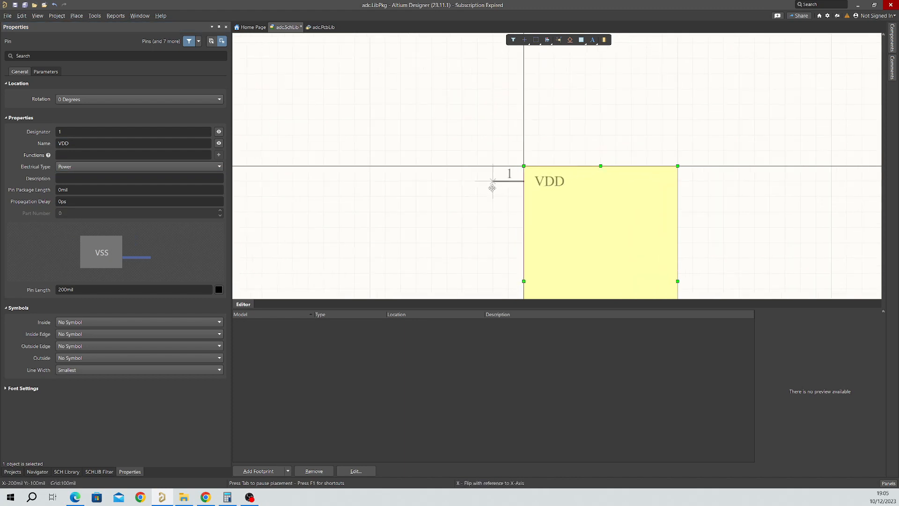
left_click(492, 187)
Check the datasheet, name pin 2 GND, and place it on the rectangle's left edge, 200 mil above the lower-left corner
key("Tab")
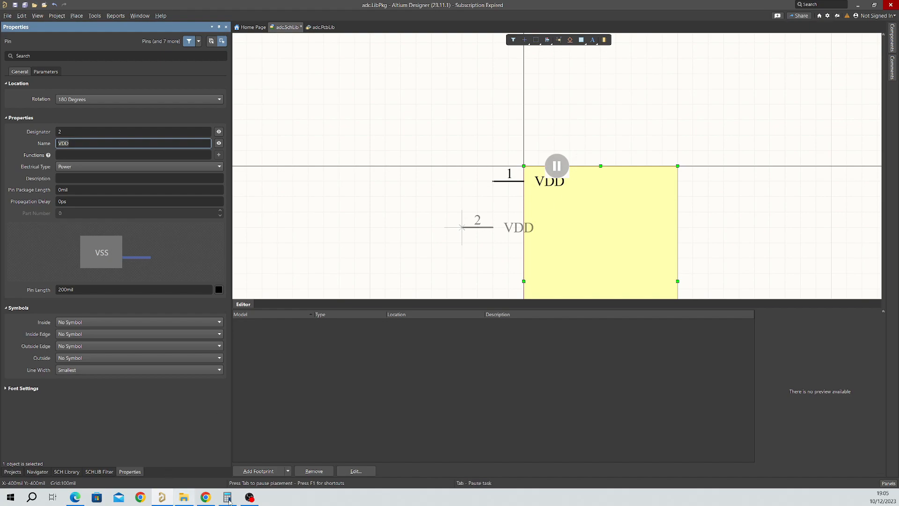
left_click(209, 499)
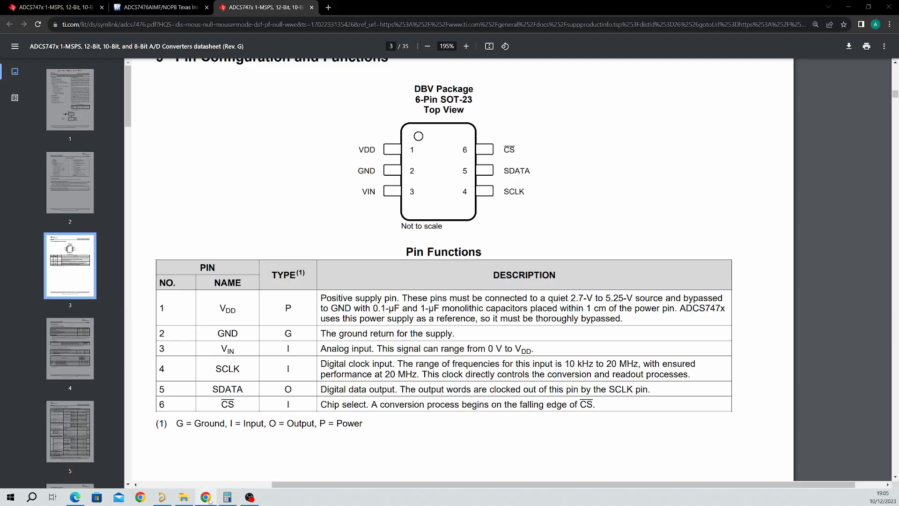
left_click(162, 497)
key("BackSpace")
key("BackSpace")
key("BackSpace")
type("GND")
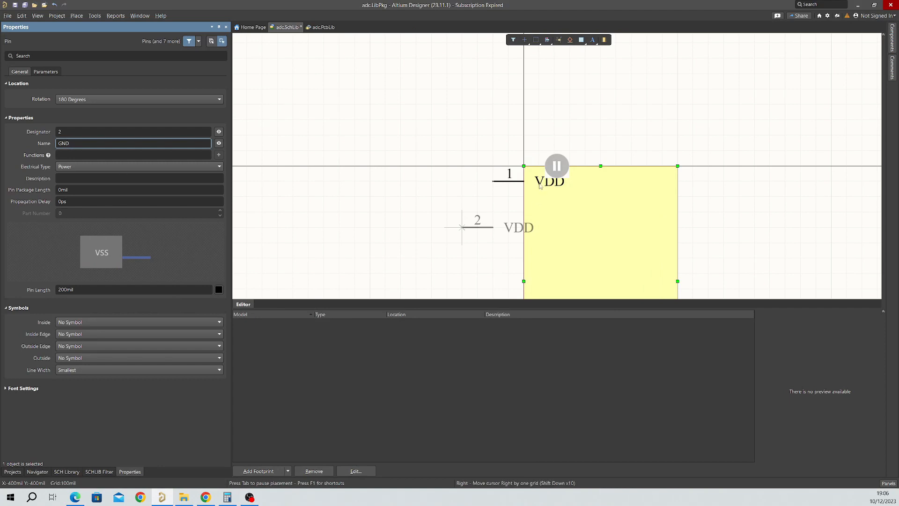
scroll(463, 237, "down", 1)
scroll(463, 237, "down", 2)
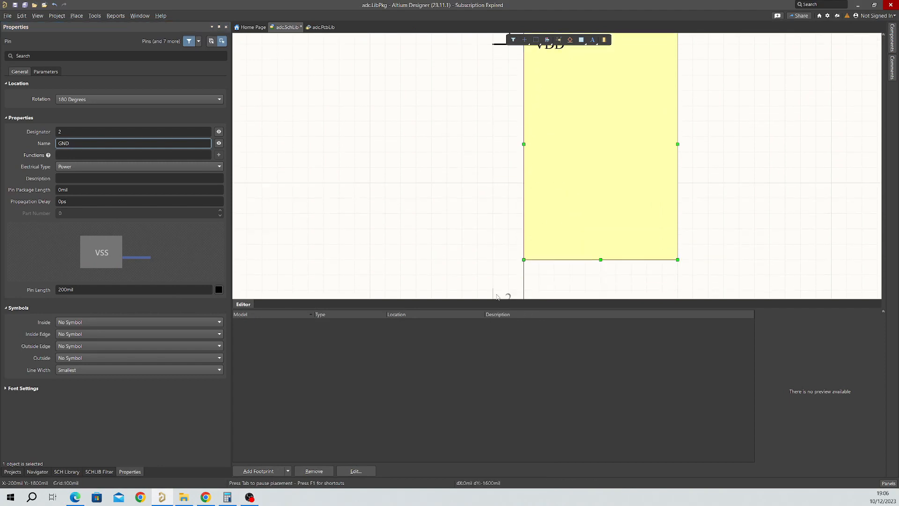
left_click(492, 228)
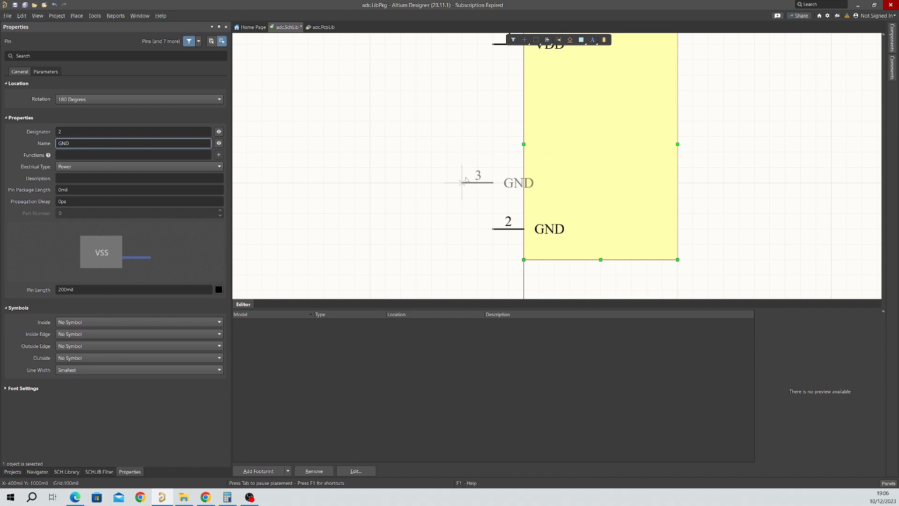
Name pin 3 VIN with electrical type Input, and place it on the rectangle's left edge at Y -400 mil
key("Tab")
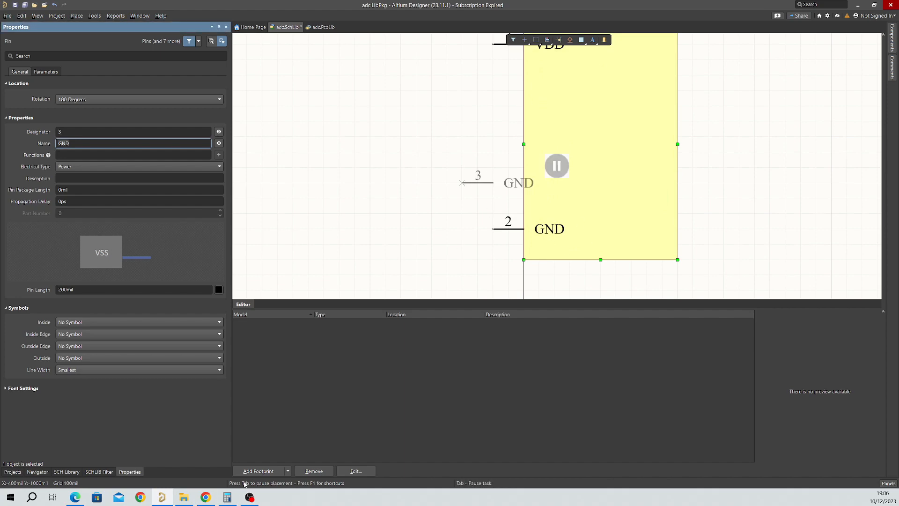
left_click(208, 497)
left_click(210, 497)
type("VIN")
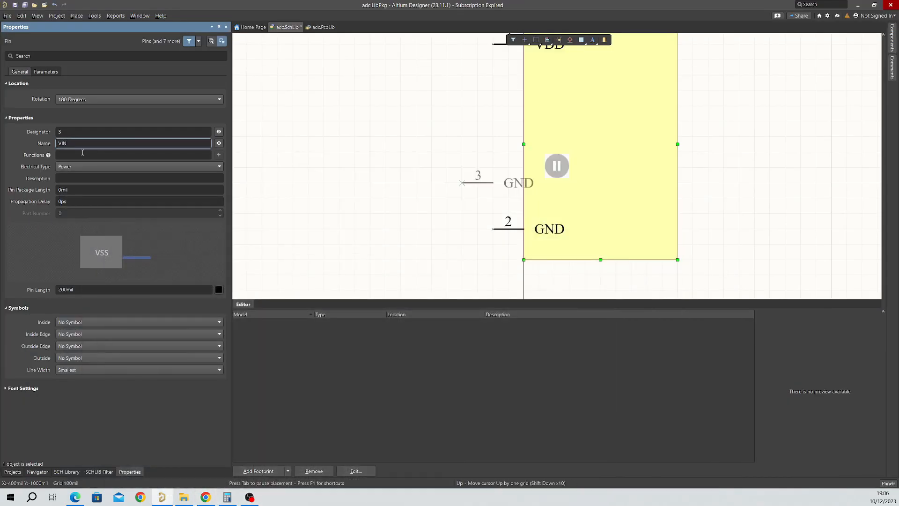
key("Return")
left_click(86, 166)
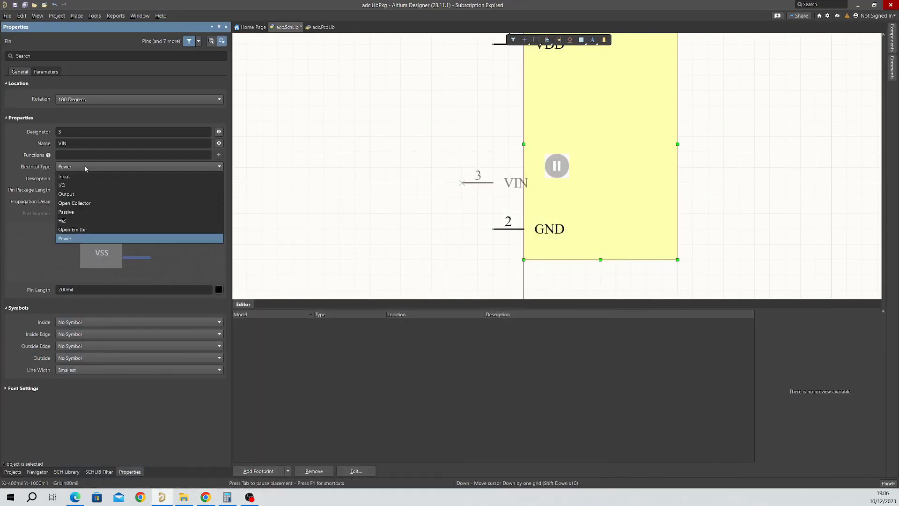
left_click(82, 176)
left_click(557, 166)
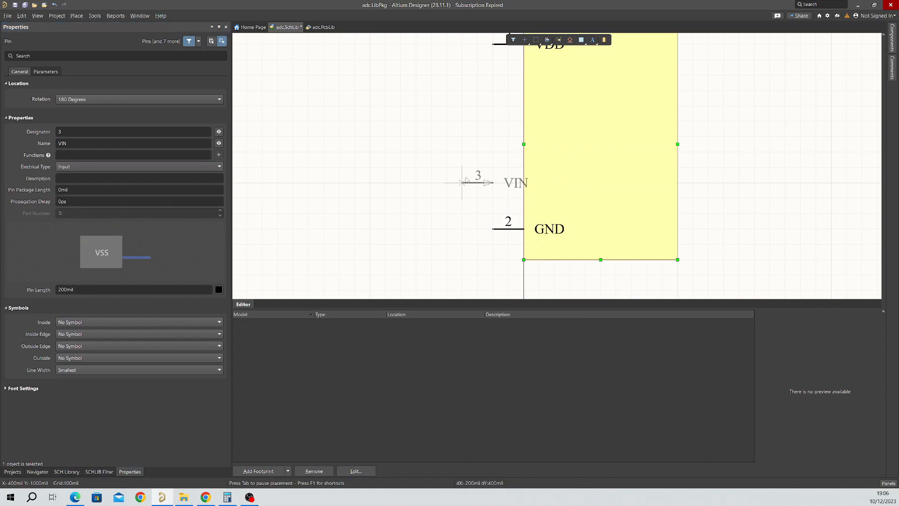
scroll(488, 137, "up", 1)
left_click(490, 133)
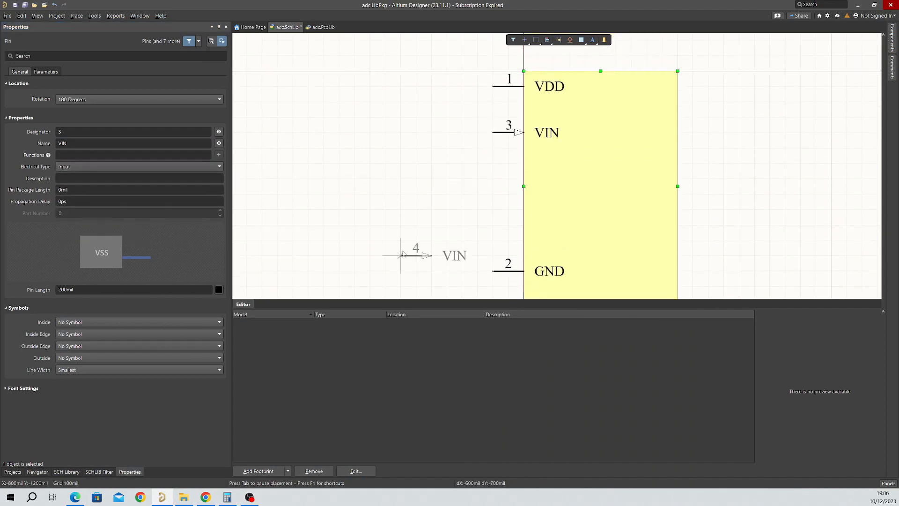
key("Escape")
Move the GND pin up to 300 mil below VIN, and raise the rectangle's lower edge to make it 800 mil high
left_click_drag(516, 271, 515, 179)
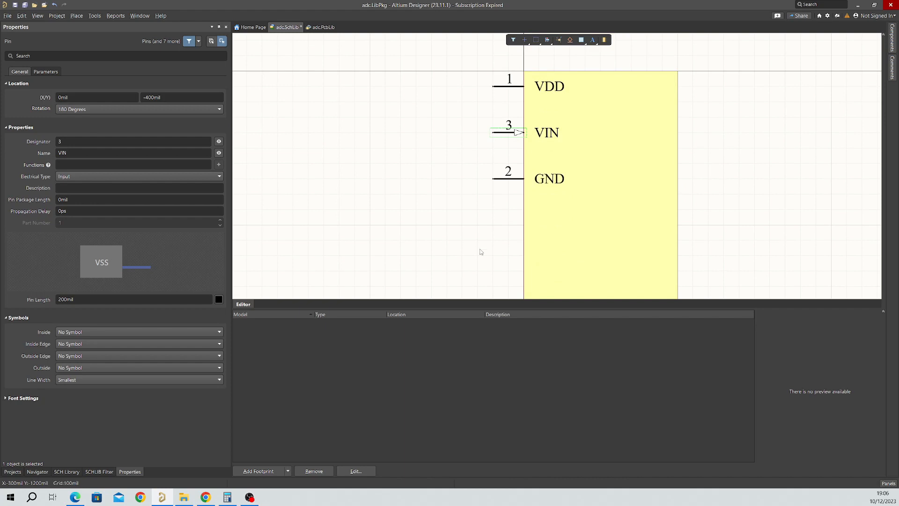
left_click(514, 224)
scroll(515, 224, "down", 1)
scroll(514, 224, "down", 1)
left_click(597, 229)
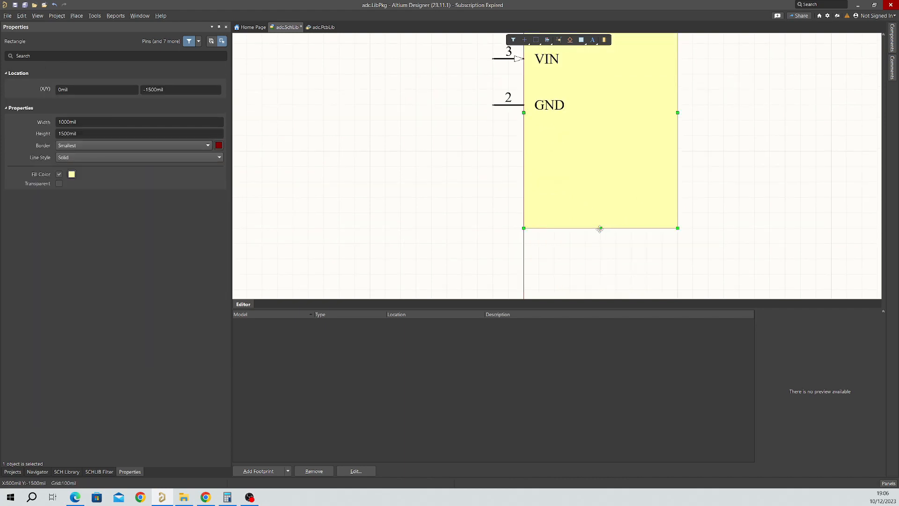
left_click_drag(600, 229, 610, 121)
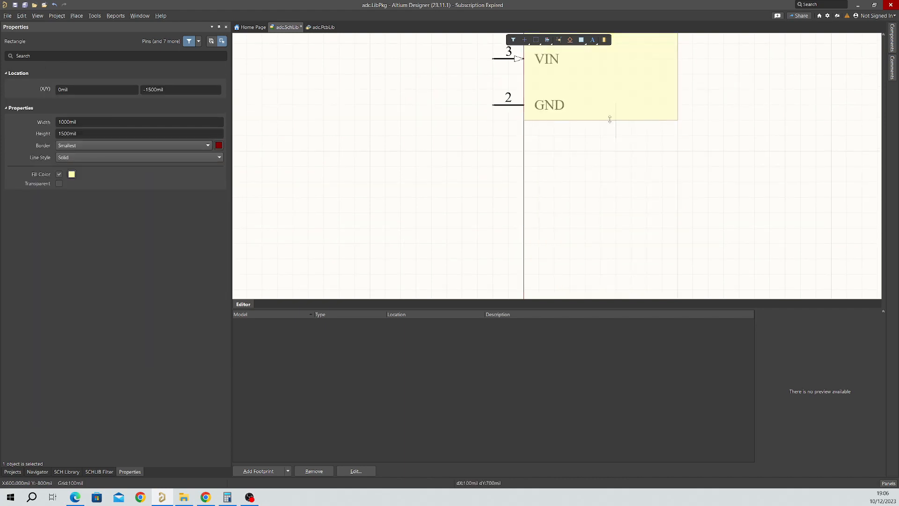
scroll(578, 225, "up", 2)
left_click(745, 194)
right_click_drag(746, 193, 662, 241)
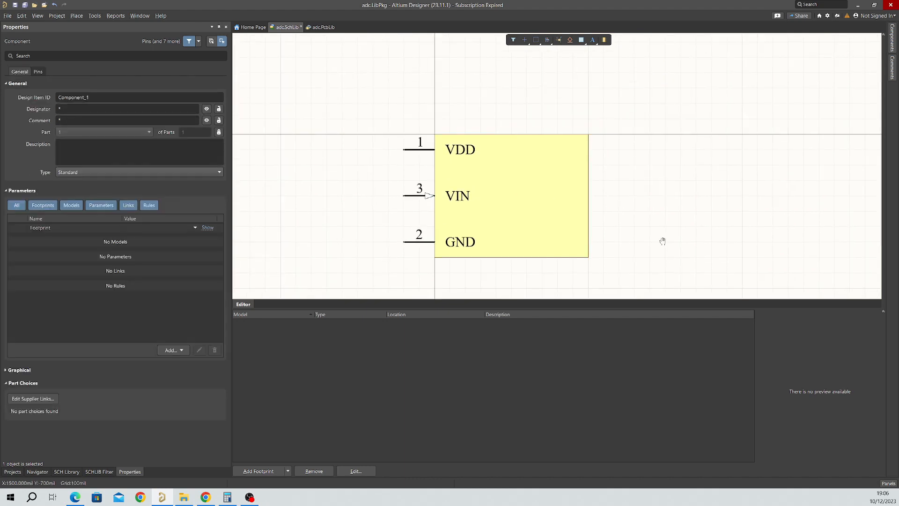
Check the datasheet, name pin 4 SCLK as an Input pin, and place it on the rectangle's right edge level with GND
left_click(525, 42)
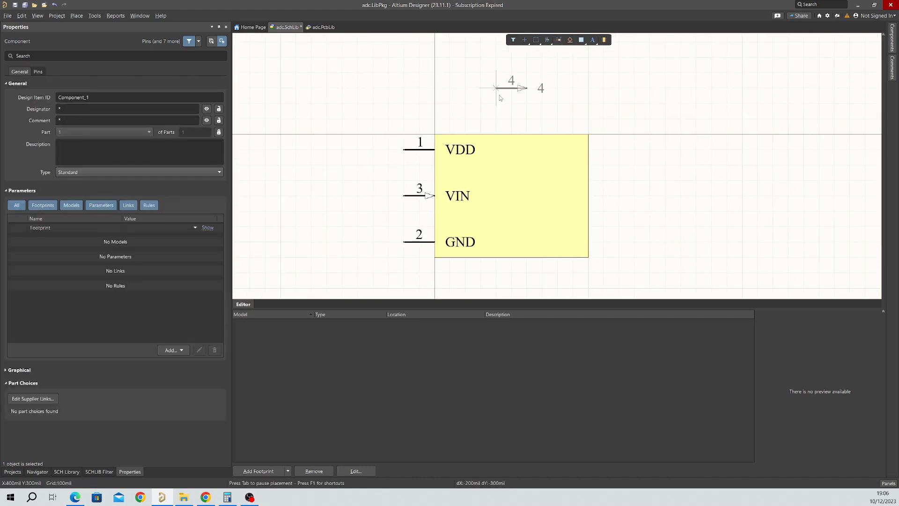
key("Tab")
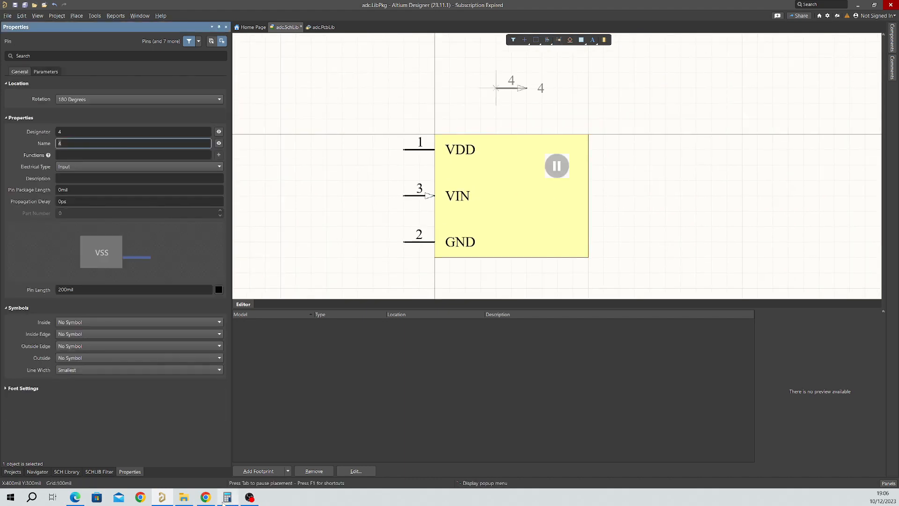
left_click(208, 498)
left_click(208, 497)
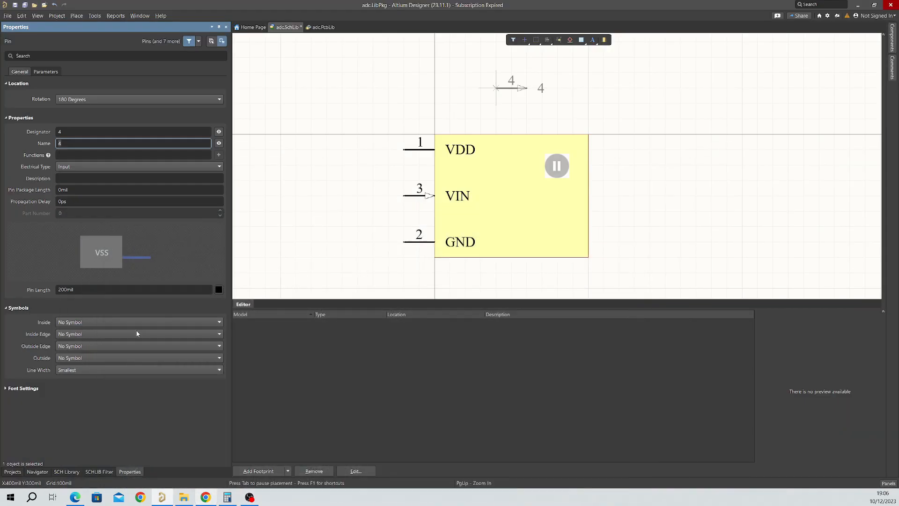
type("SCLK")
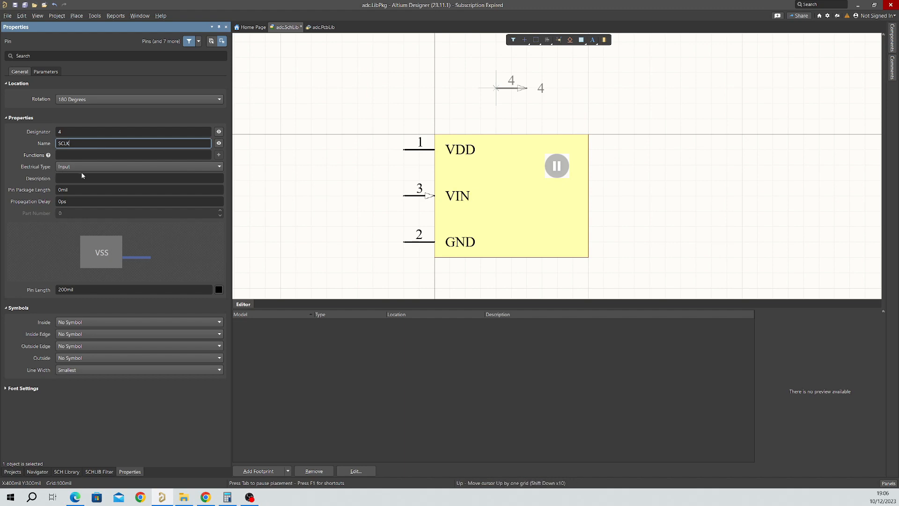
left_click(556, 166)
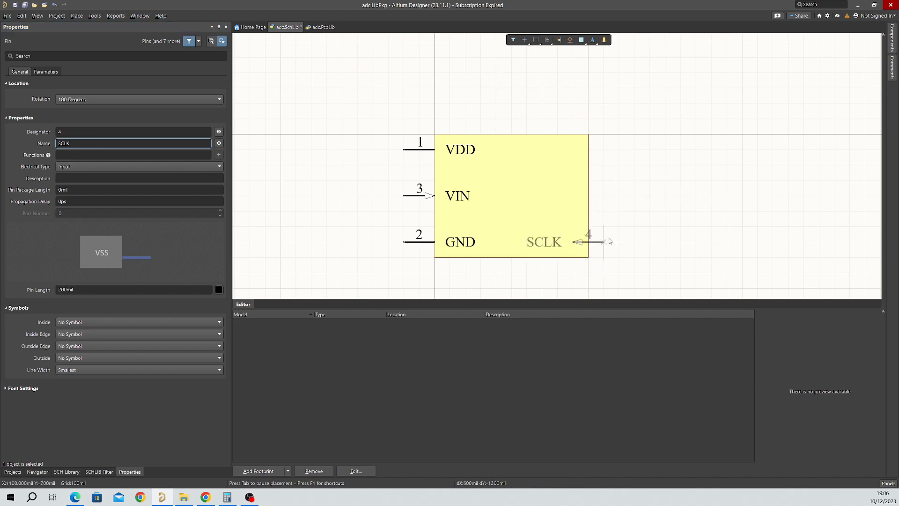
left_click(625, 242)
Check the datasheet, name pin 5 SDATA with electrical type Output, and place it on the rectangle's right edge level with VIN
key("Tab")
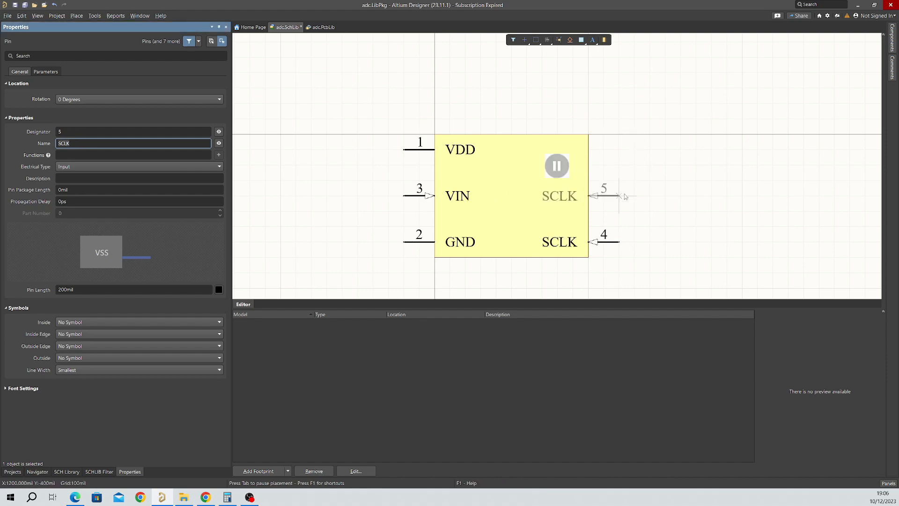
left_click(202, 498)
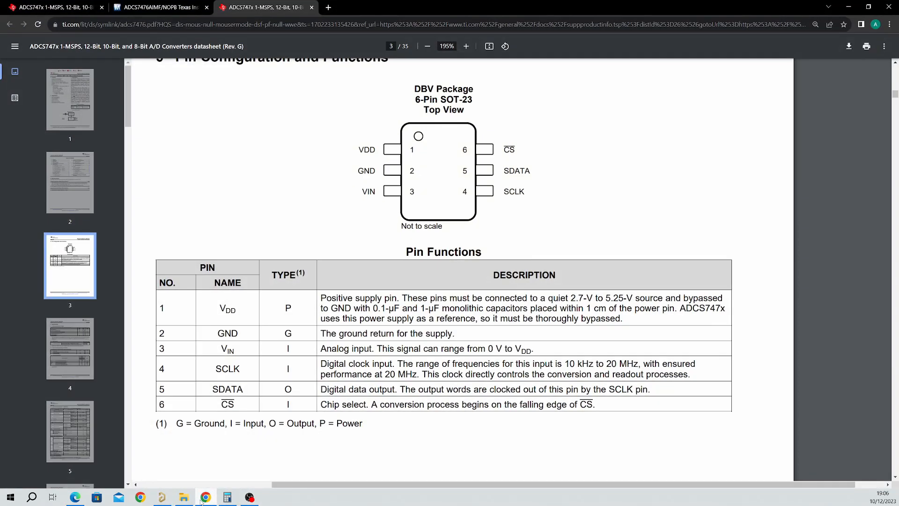
key("alt+Tab")
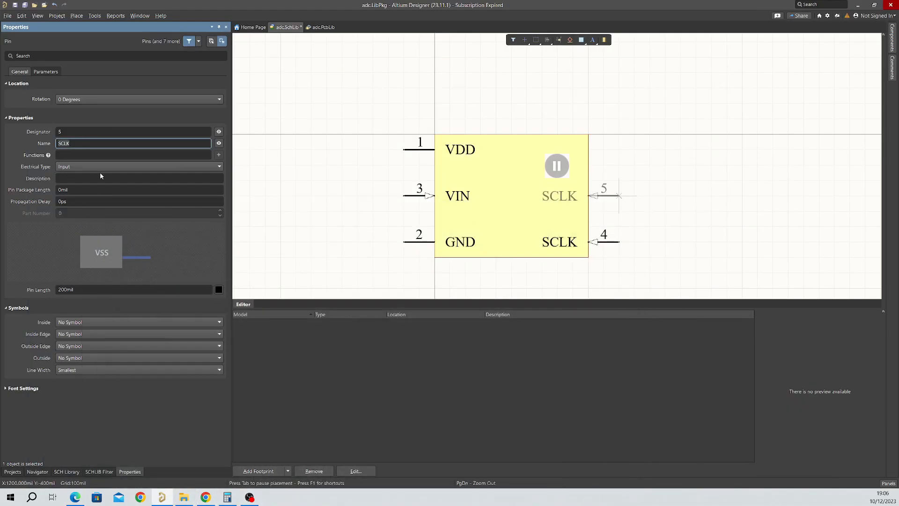
type("SDATA")
left_click(109, 168)
left_click(104, 194)
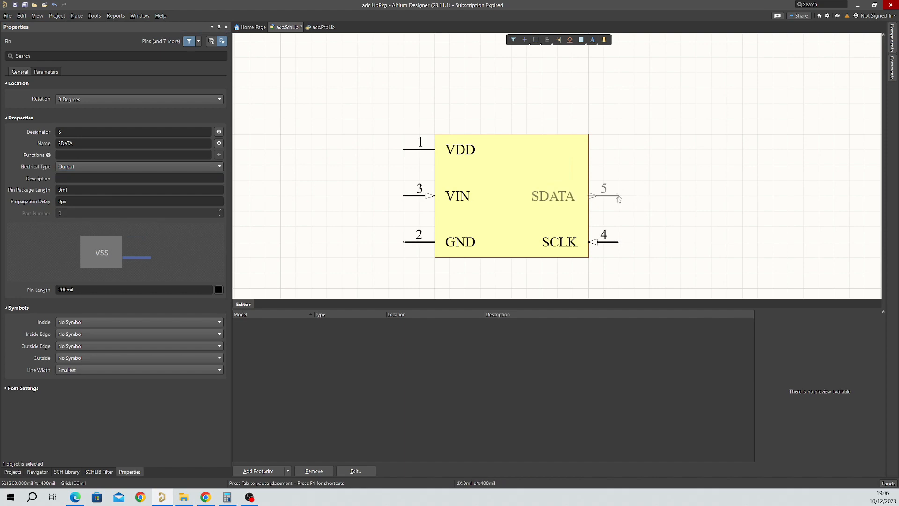
left_click(618, 202)
Check the datasheet for pin 6, name it CS, and set its electrical type to Input
key("Tab")
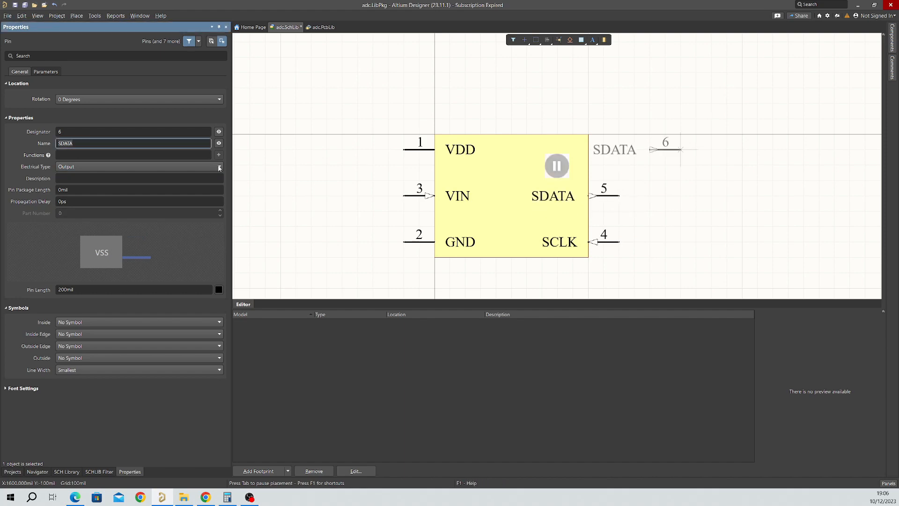
left_click(201, 502)
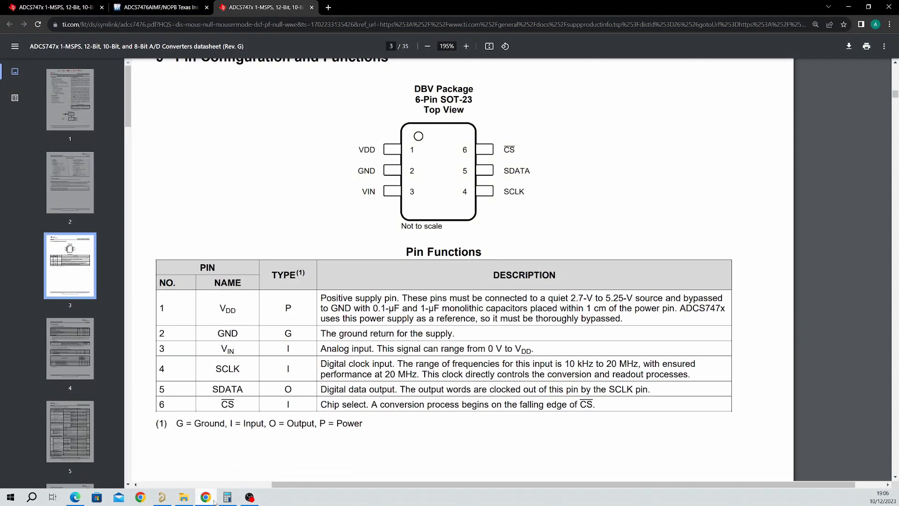
left_click(201, 502)
type("cs")
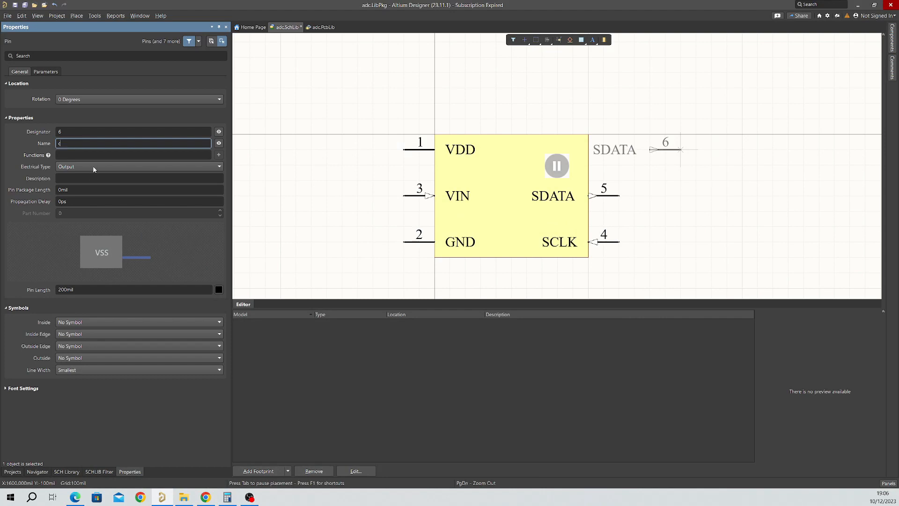
key("BackSpace")
key("BackSpace")
type("CS")
key("Right")
left_click(206, 497)
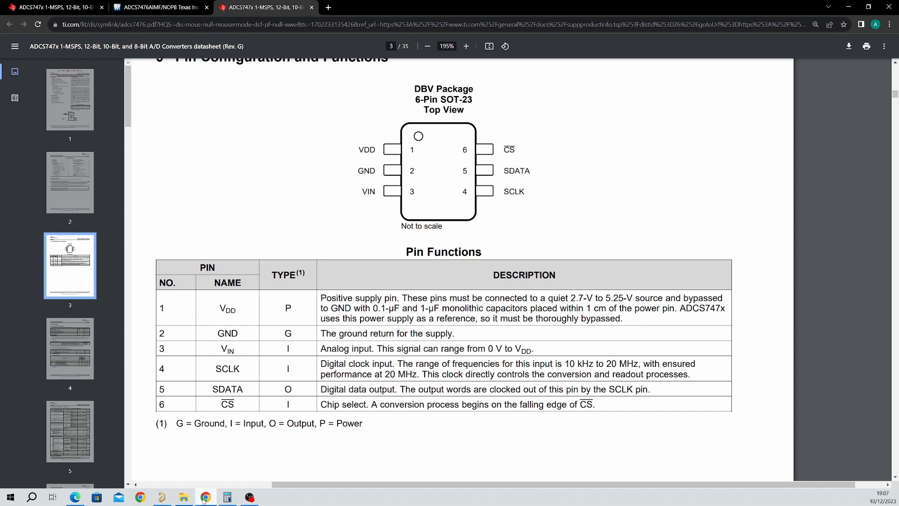
left_click(205, 498)
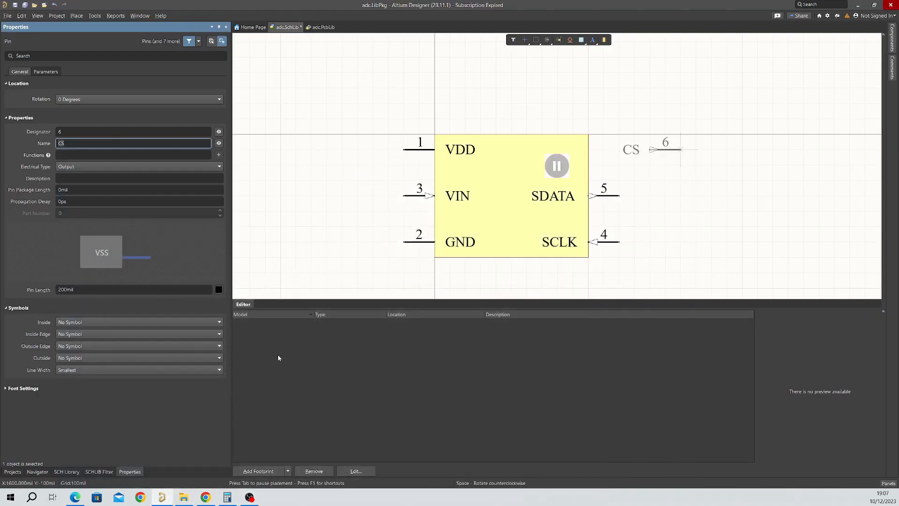
left_click(103, 166)
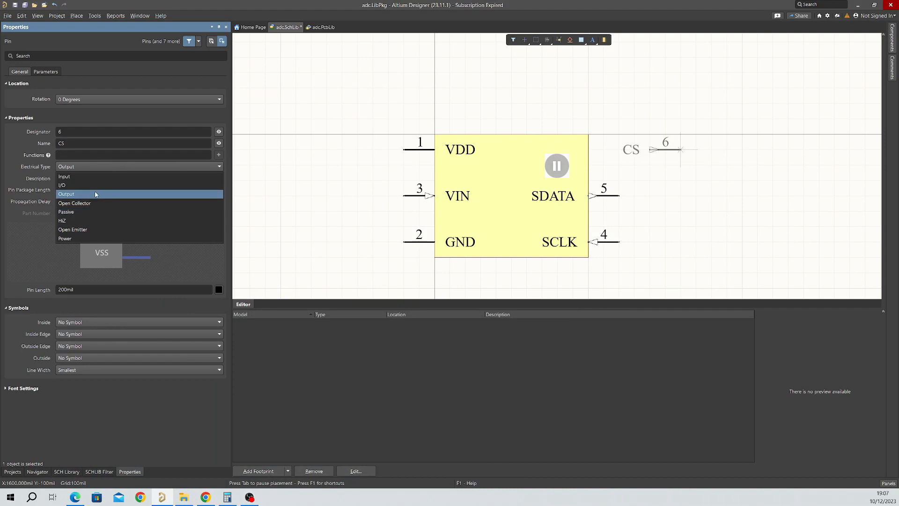
left_click(95, 178)
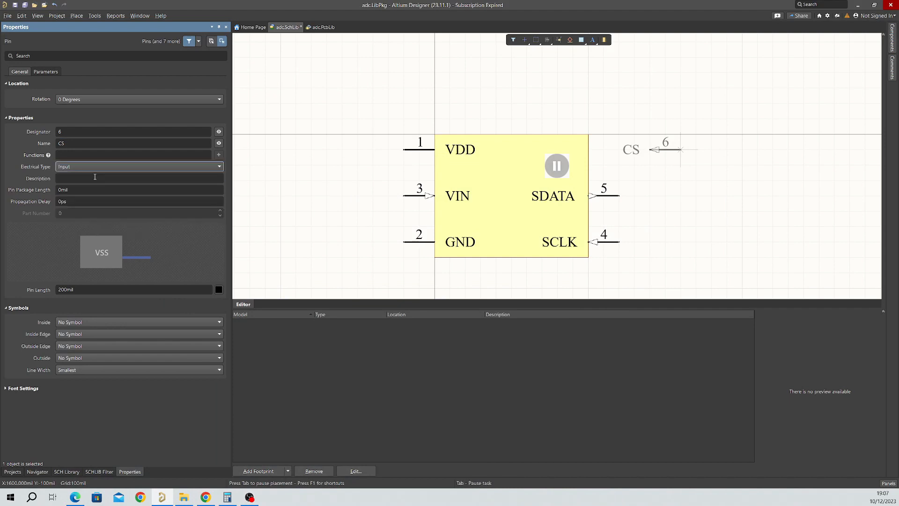
Change pin 6's name to C\S\ for an overline, and place it on the rectangle's right edge level with VDD
left_click(79, 143)
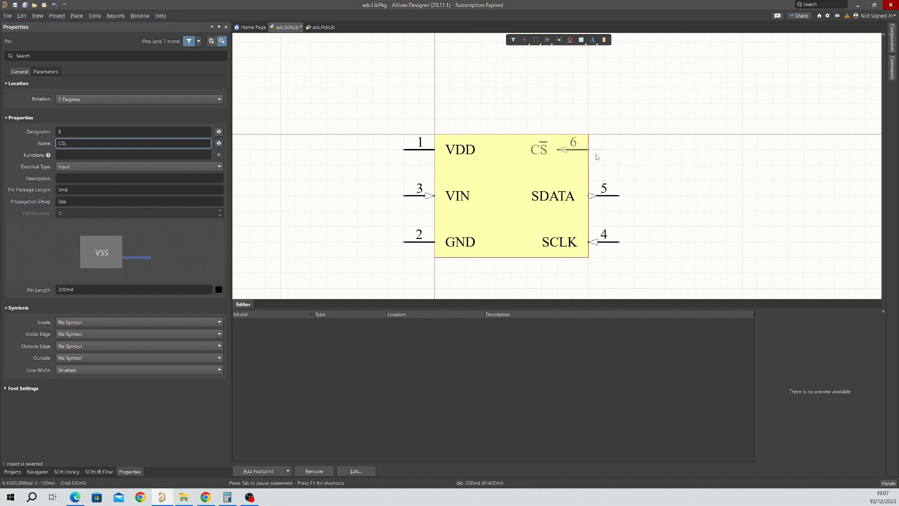
key("Tab")
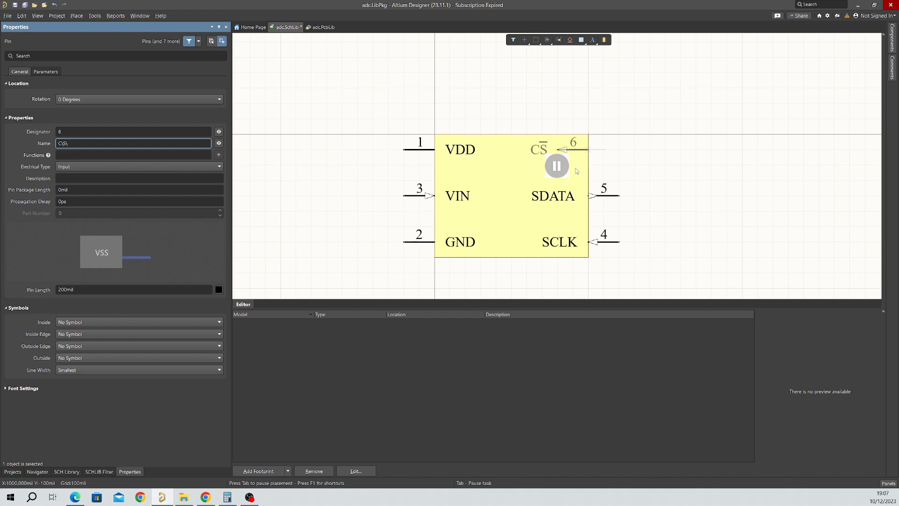
left_click(556, 166)
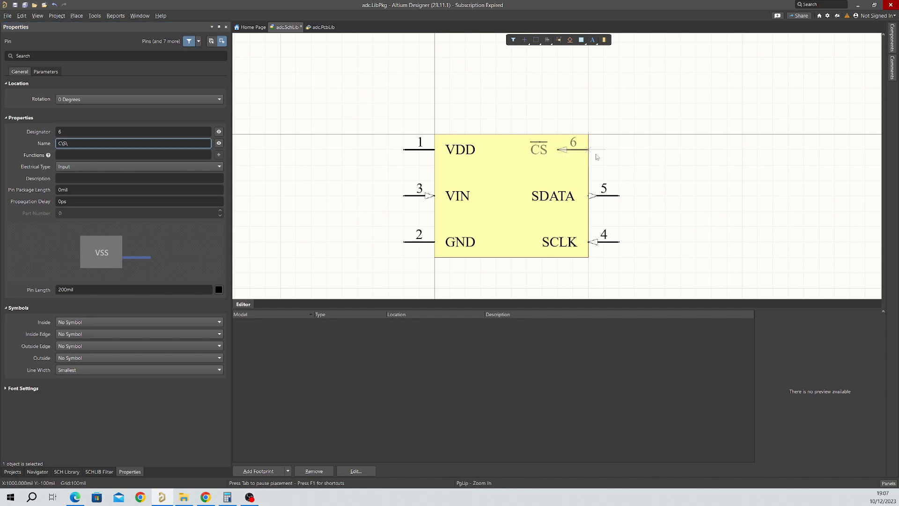
left_click(627, 157)
key("Escape")
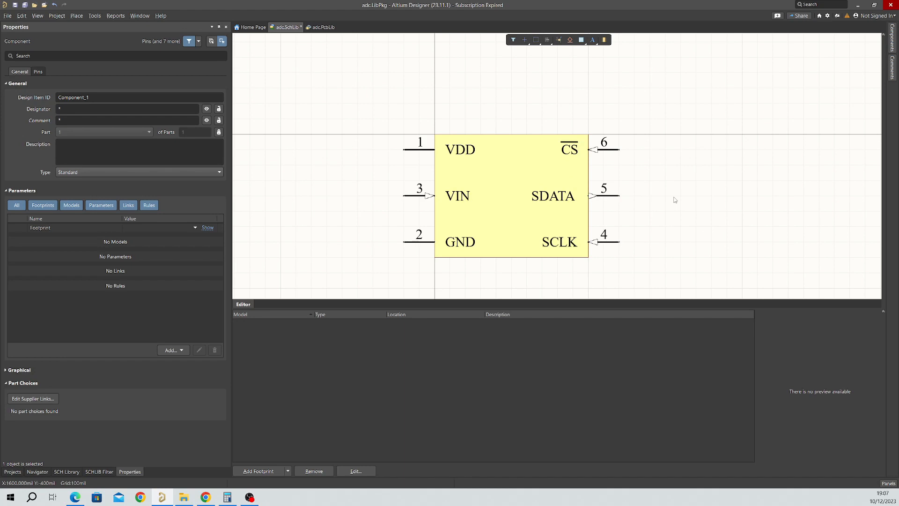
Examine the finished symbol and the Outside Edge symbol options of pin 6
scroll(600, 159, "down", 3, "ctrl")
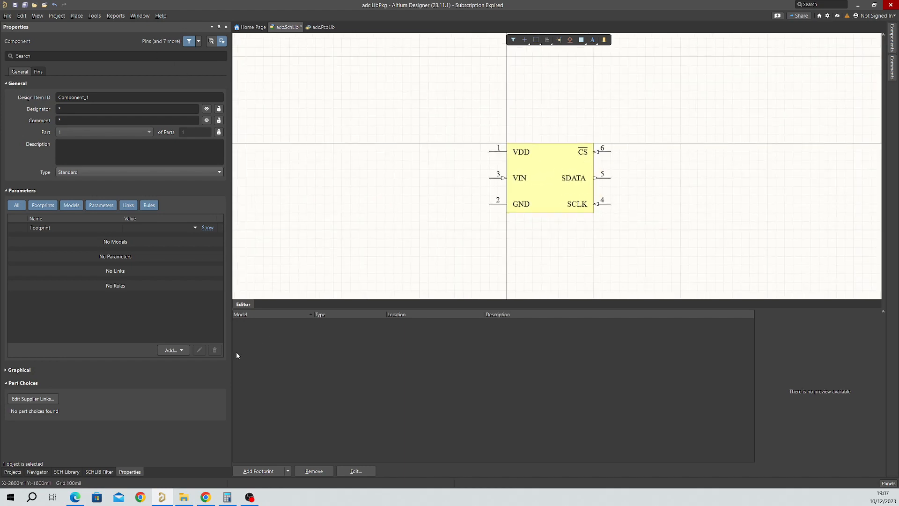
left_click(604, 151)
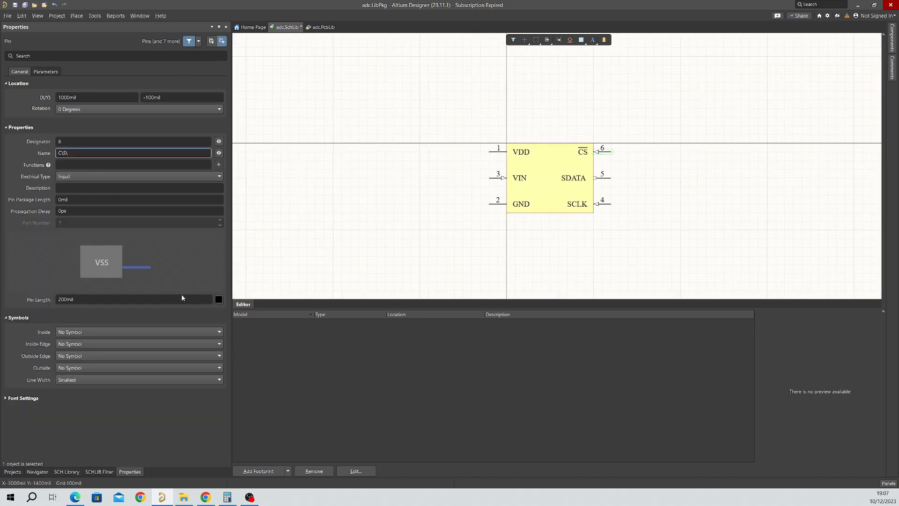
left_click(97, 356)
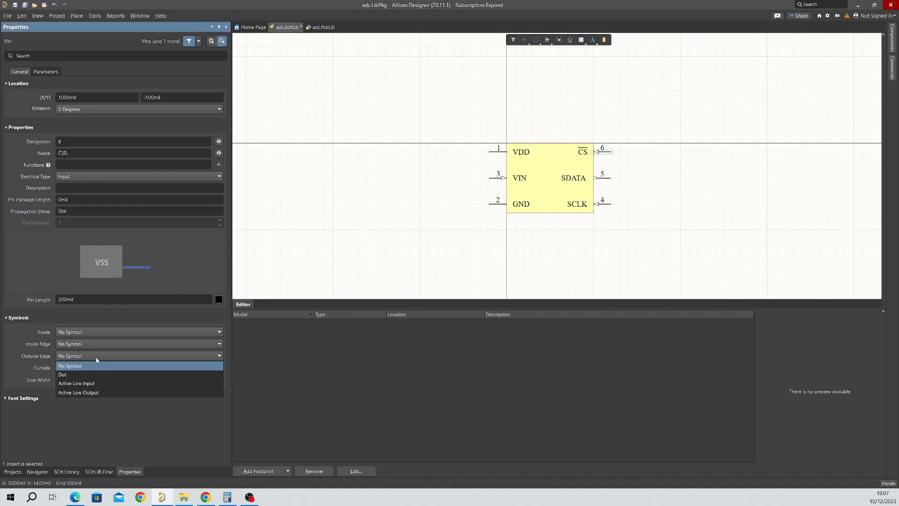
left_click(382, 227)
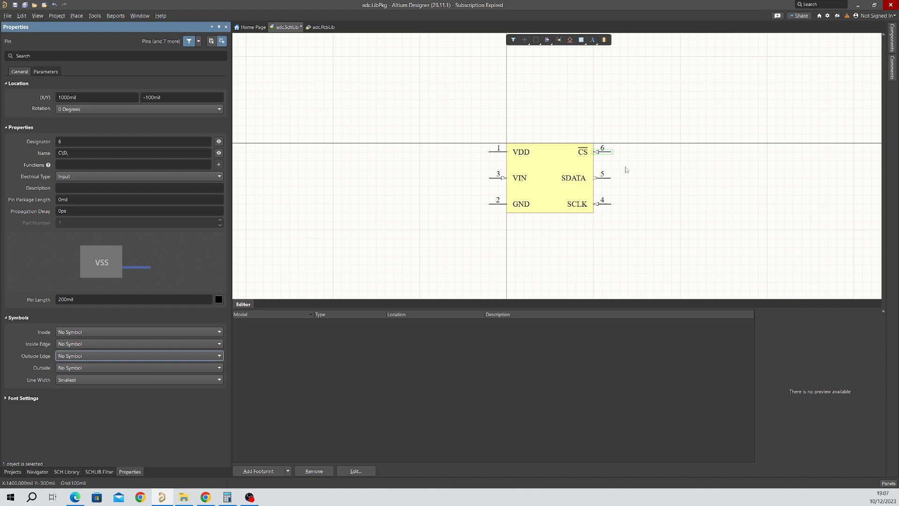
left_click(650, 175)
scroll(650, 175, "up", 2, "ctrl")
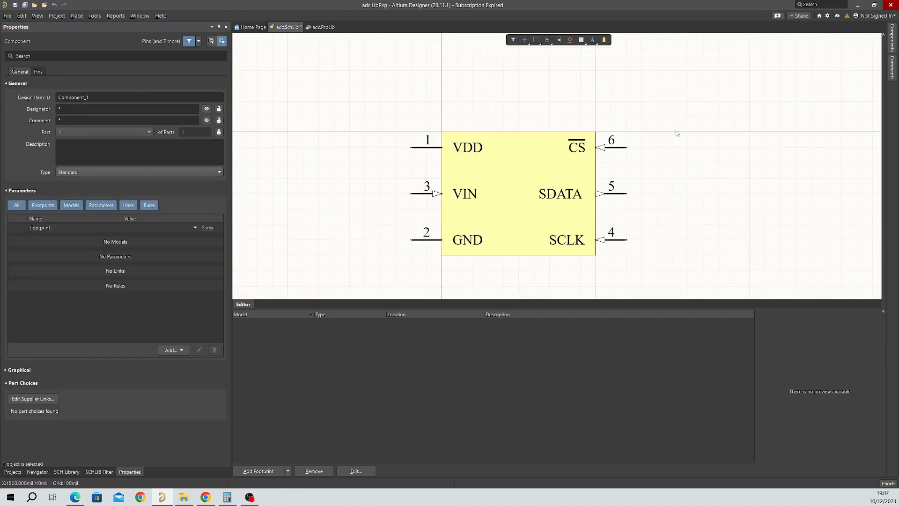
scroll(561, 171, "down", 2, "ctrl")
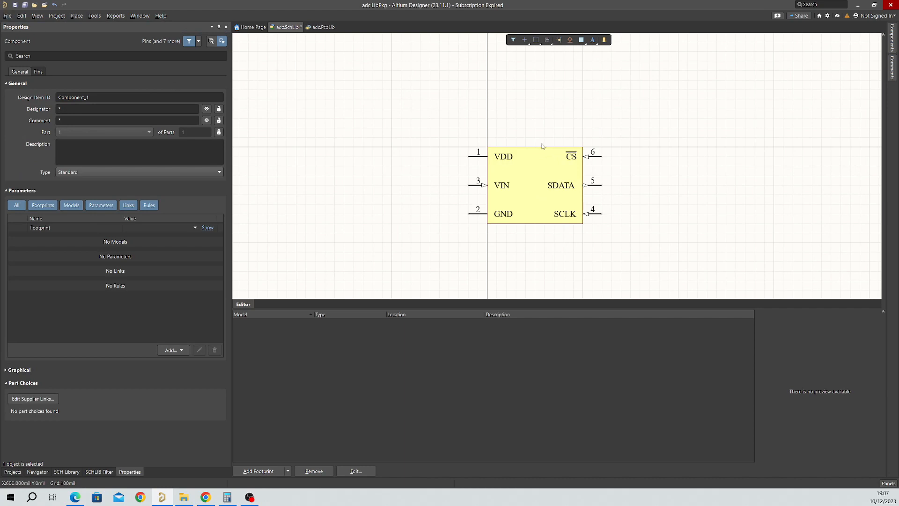
left_click(586, 157)
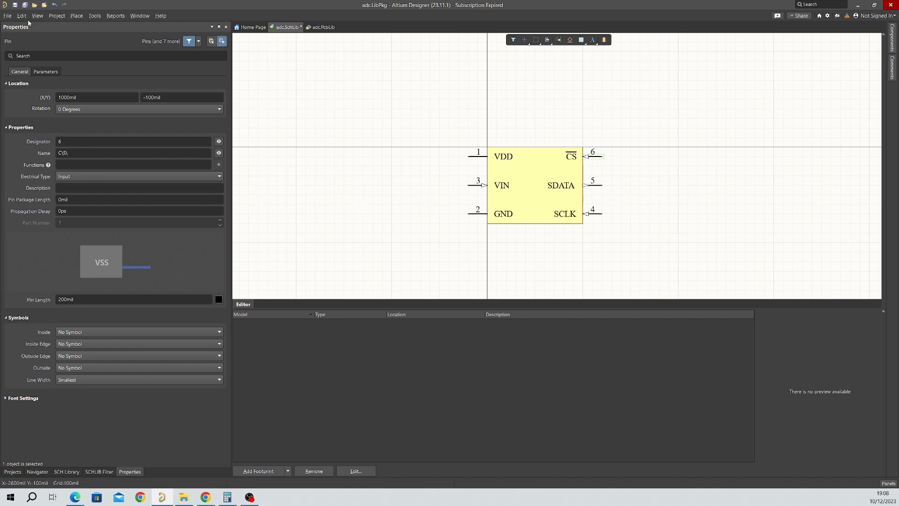
left_click(421, 224)
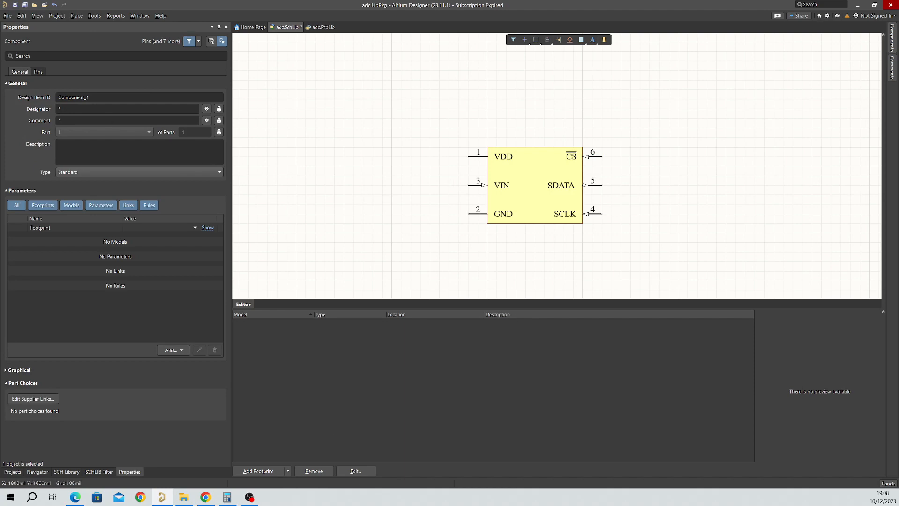
Switch to the converter's Mouser product page in Chrome and copy its manufacturer part number, ADCS7476AIMF/NOPB
left_click(74, 499)
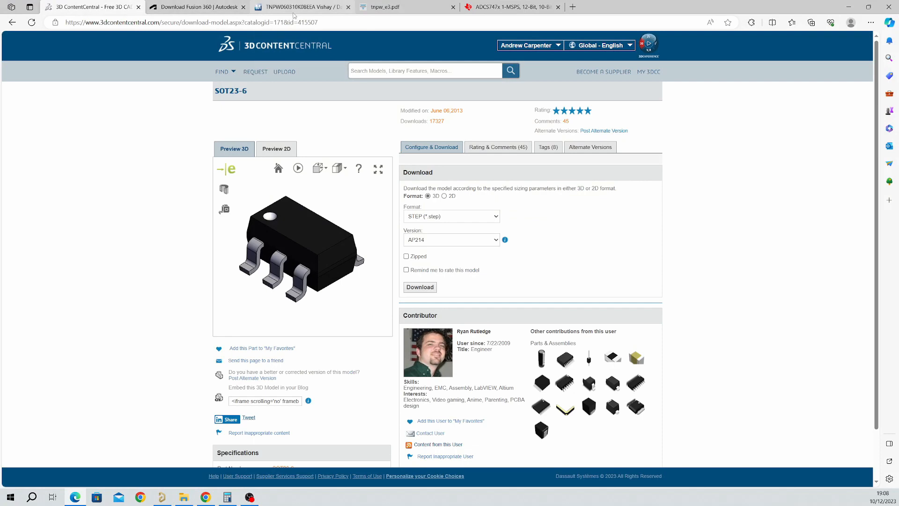
left_click(262, 7)
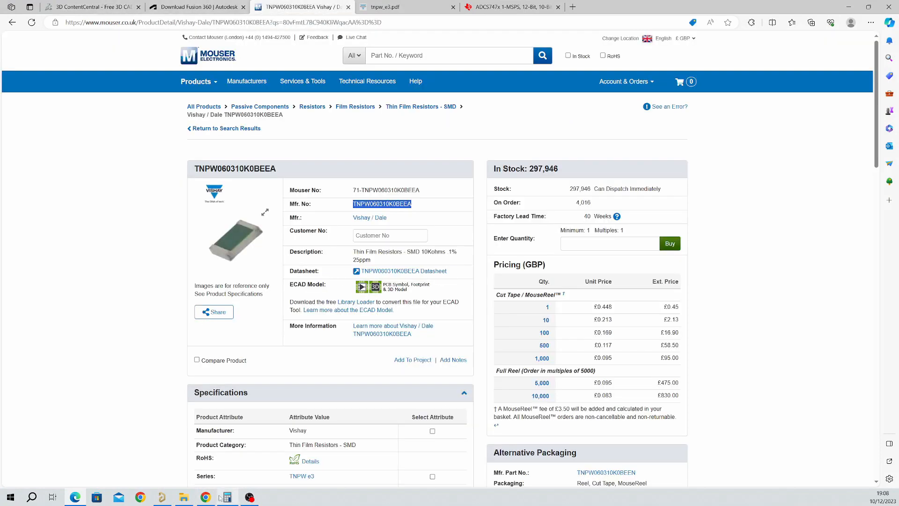
left_click(208, 496)
left_click(150, 8)
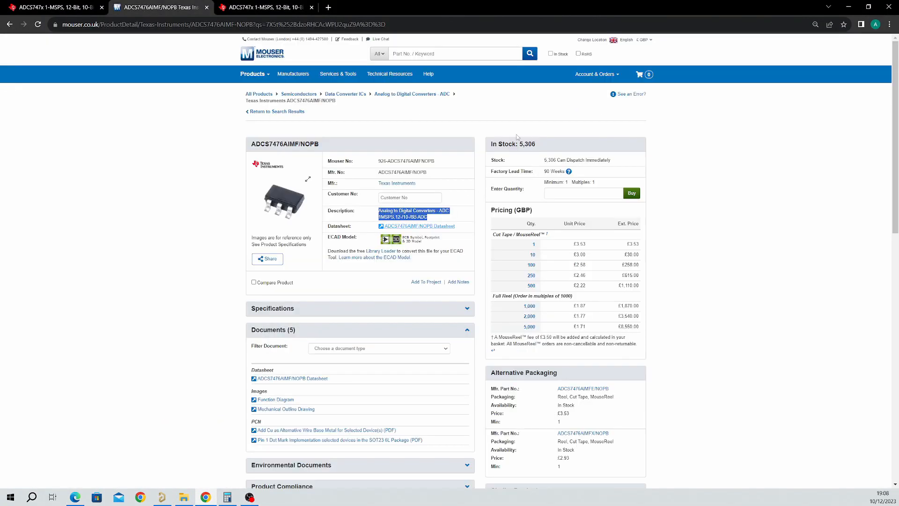
left_click(433, 177)
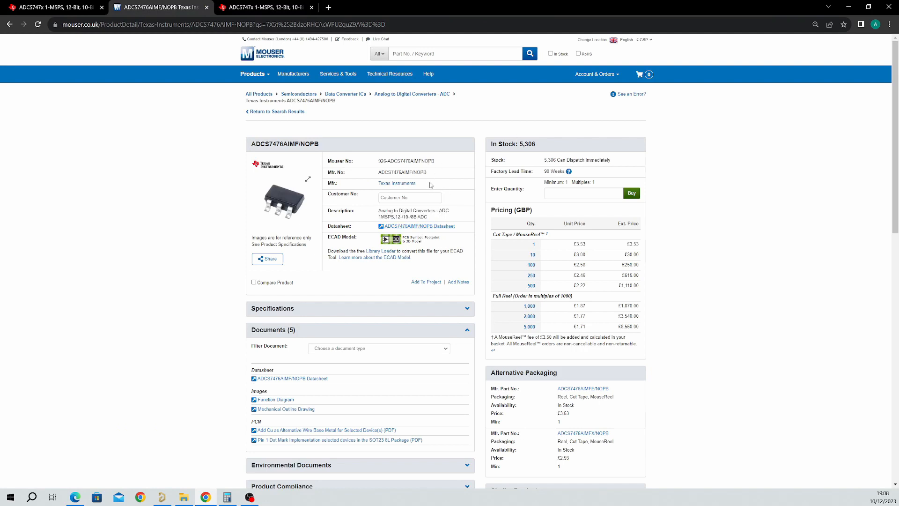
left_click_drag(427, 172, 380, 178)
key("ctrl+c")
Back in Altium Designer, set the component's Design Item ID to ADCS7476AIMF/NOPB and its designator to U?
left_click(162, 496)
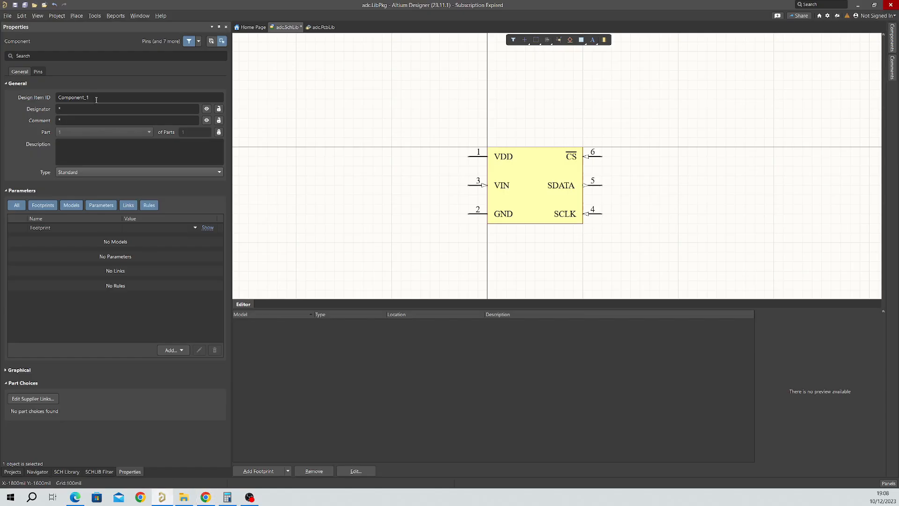
left_click(103, 97)
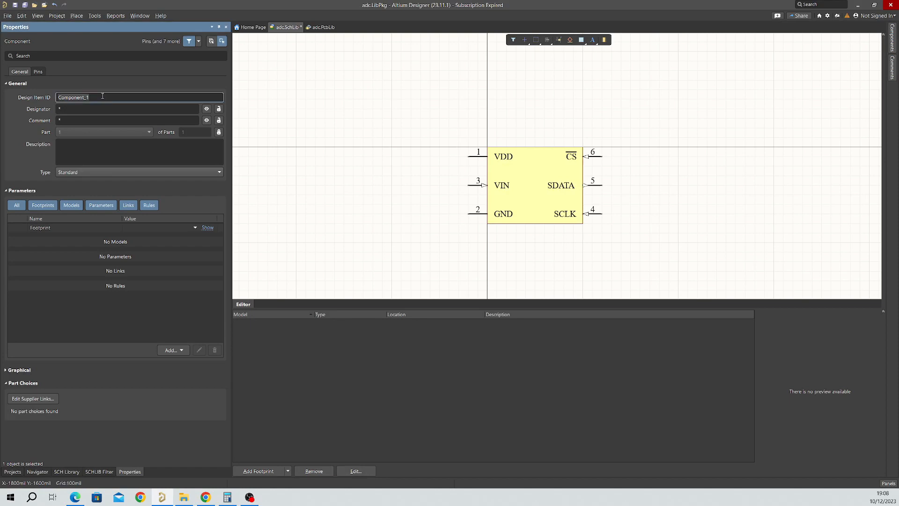
key("ctrl+a")
key("ctrl+v")
left_click(110, 109)
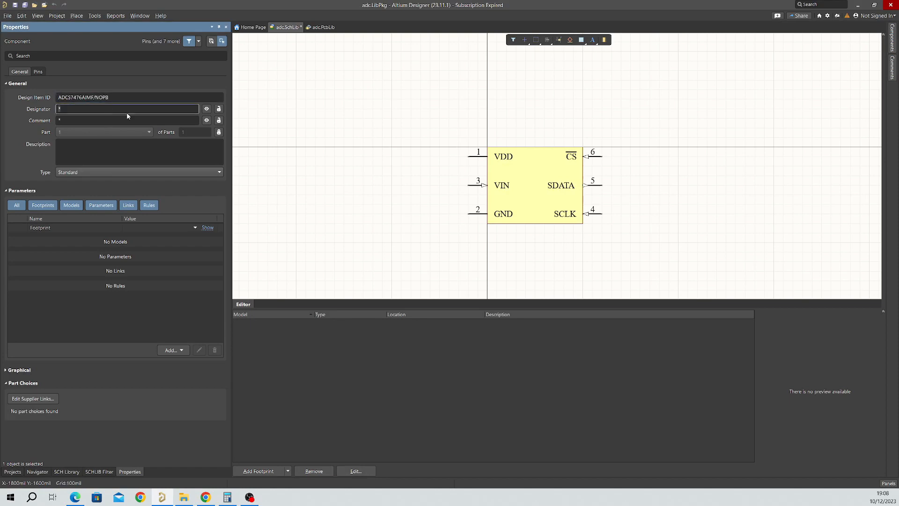
type("u")
type("U")
Copy the Design Item ID ADCS7476AIMF/NOPB into the component's Comment
left_click(77, 120)
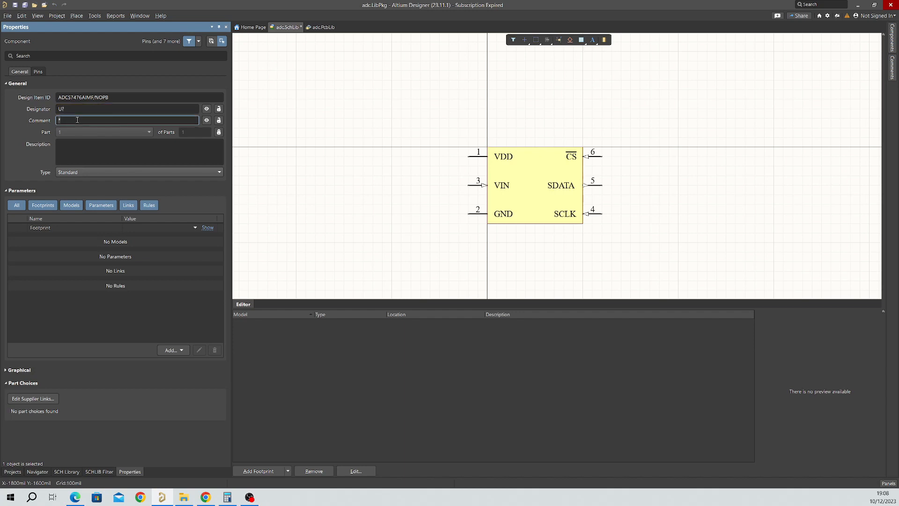
left_click(109, 97)
key("ctrl+c")
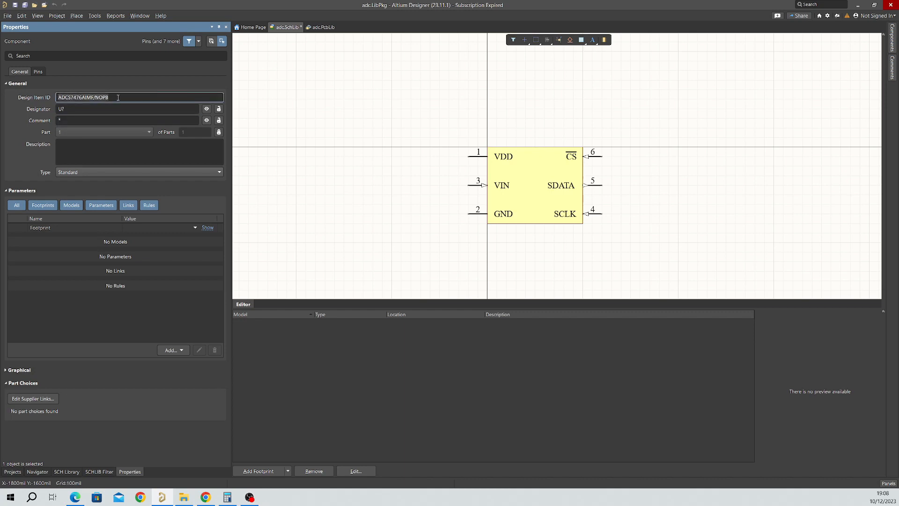
left_click(88, 119)
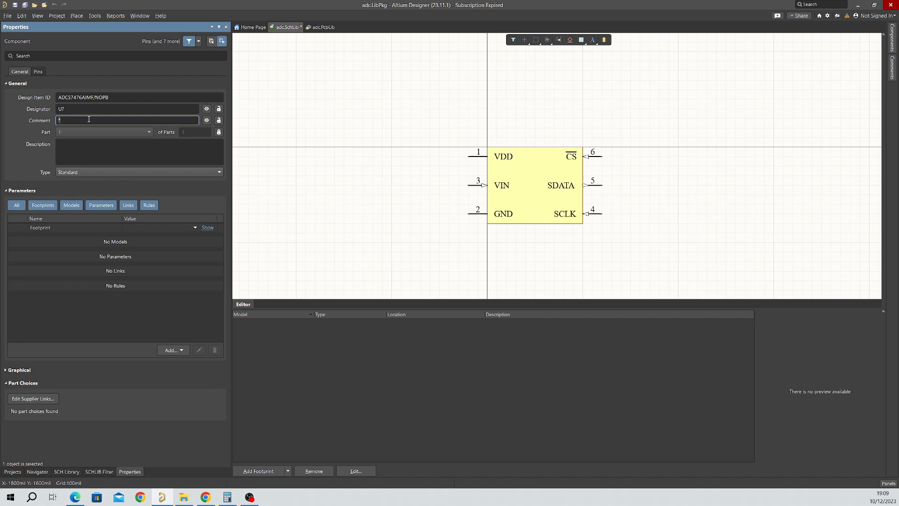
key("ctrl+v")
Switch to the converter's Mouser product page in Chrome and copy its description text for the component's Description
left_click(100, 143)
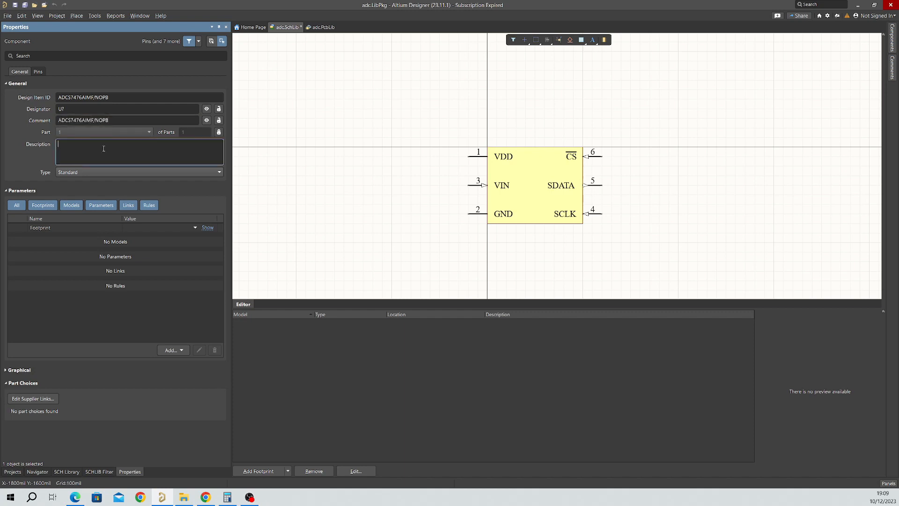
mouse_move(176, 503)
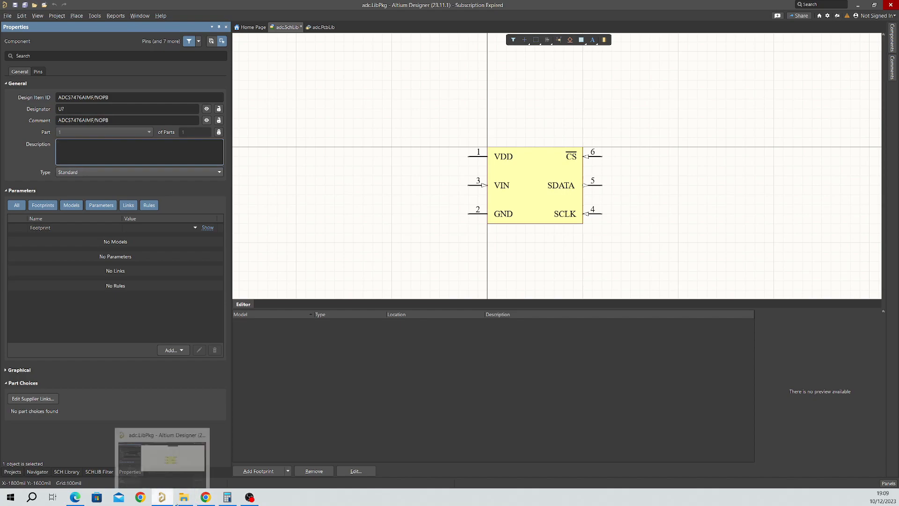
left_click(205, 497)
left_click_drag(434, 220, 379, 211)
key("ctrl+c")
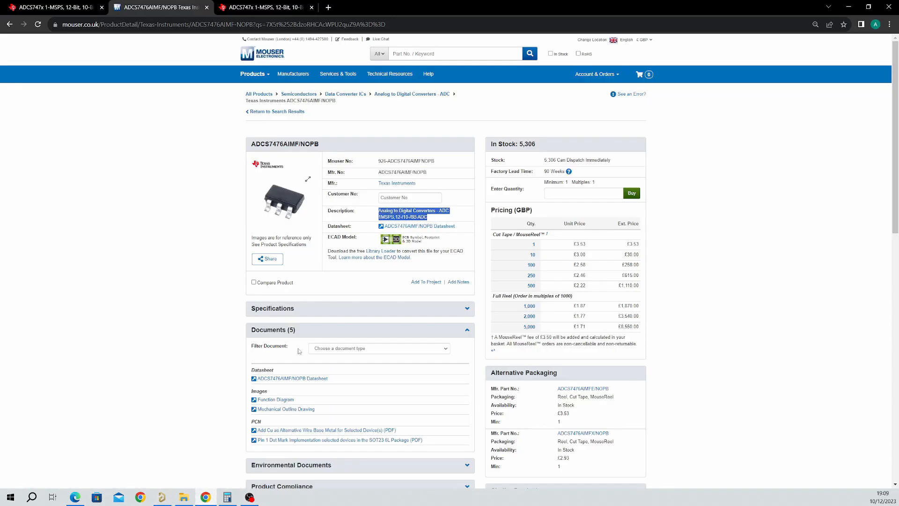
Back in Altium Designer, paste the description and trim it to "Analog to Digital Converters - ADC 1MSPS,12 ADC"
left_click(161, 496)
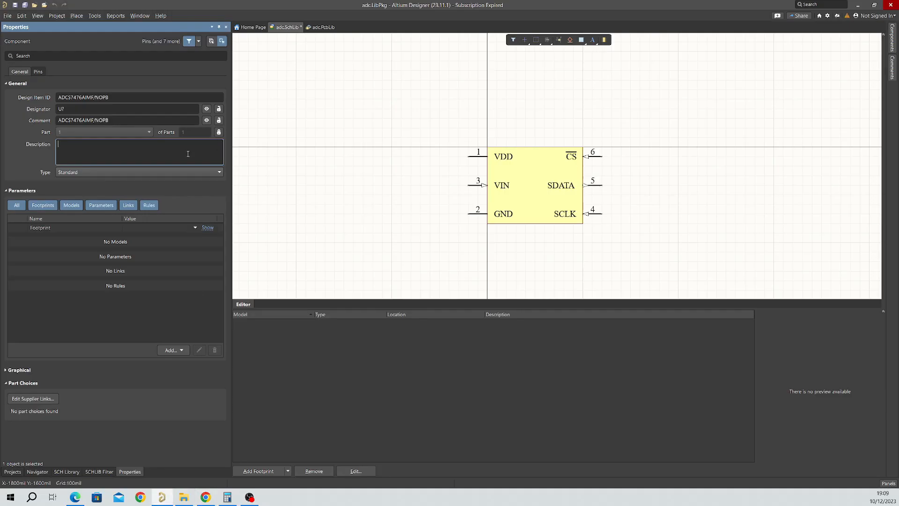
key("ctrl+v")
key("BackSpace")
key("BackSpace")
key("BackSpace")
key("BackSpace")
key("BackSpace")
key("BackSpace")
key("BackSpace")
key("BackSpace")
key("BackSpace")
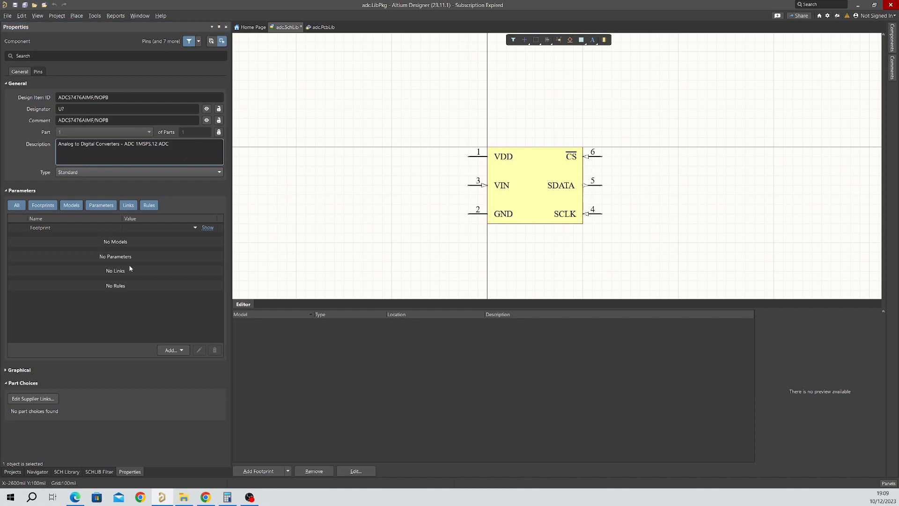
Add a component parameter named Manufacturer with the value Texas Instruments
left_click(182, 352)
left_click(195, 416)
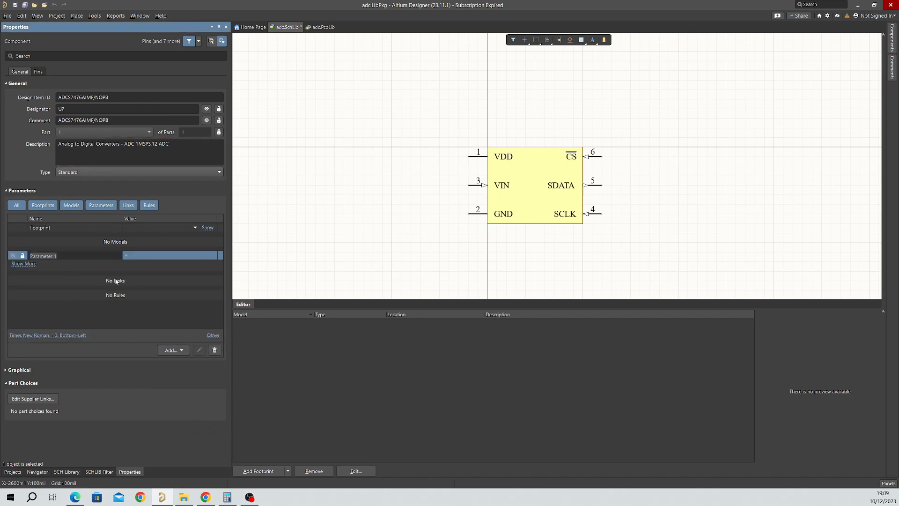
type("Manufacturer")
left_click(145, 257)
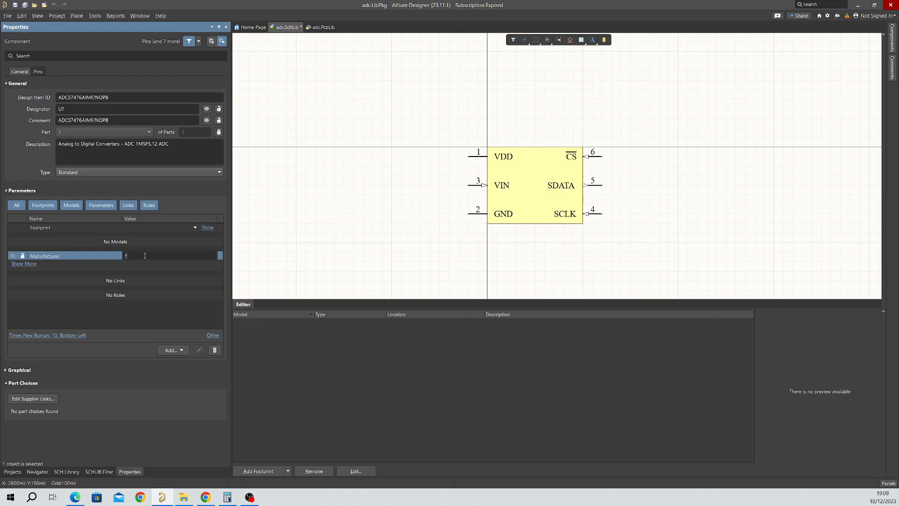
type("Texas Instruments")
Add a second component parameter named Manufactureres Part No
left_click(182, 351)
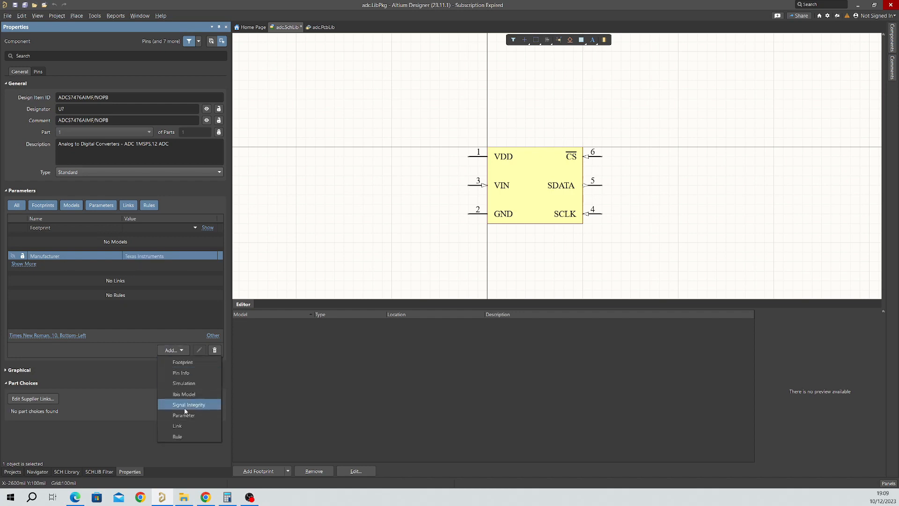
left_click(174, 415)
left_click(69, 265)
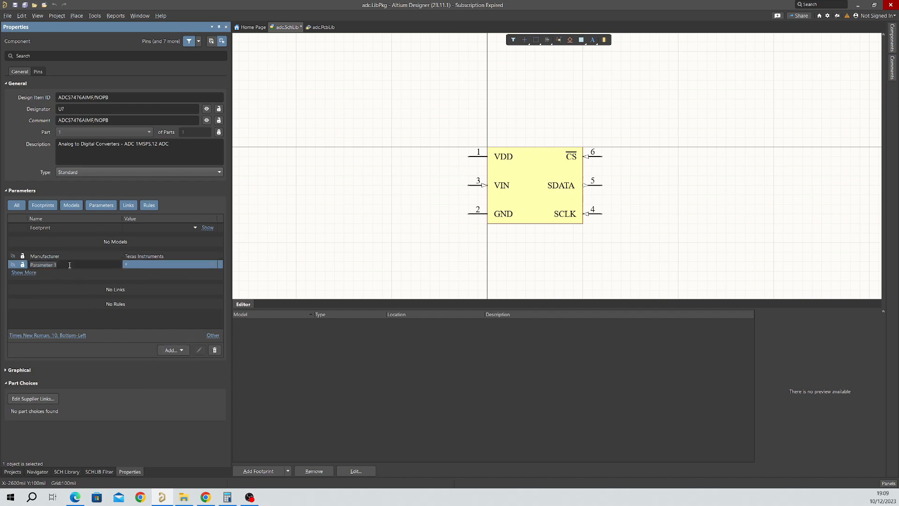
type("Manufactureres Part No")
left_click(132, 265)
key("ctrl+v")
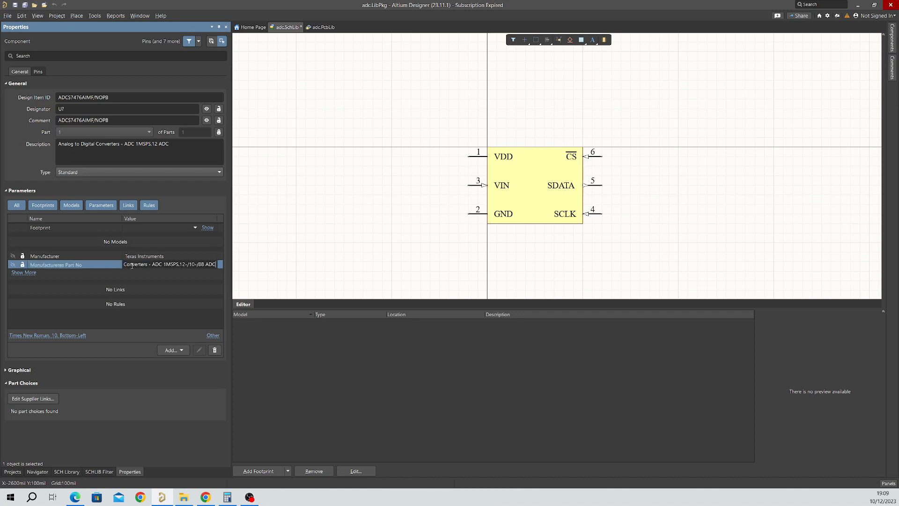
key("BackSpace")
key("BackSpace")
key("BackSpace")
key("BackSpace")
key("BackSpace")
key("BackSpace")
key("BackSpace")
key("BackSpace")
key("BackSpace")
key("BackSpace")
key("BackSpace")
key("BackSpace")
key("BackSpace")
key("BackSpace")
key("BackSpace")
key("BackSpace")
key("BackSpace")
key("BackSpace")
key("BackSpace")
key("BackSpace")
key("BackSpace")
key("BackSpace")
key("BackSpace")
key("BackSpace")
key("BackSpace")
key("BackSpace")
key("BackSpace")
key("BackSpace")
key("BackSpace")
key("BackSpace")
key("BackSpace")
key("BackSpace")
Copy the component's Comment, ADCS7476AIMF/NOPB, into the value of the Manufactureres Part No parameter
left_click(107, 118)
key("ctrl+a")
key("ctrl+c")
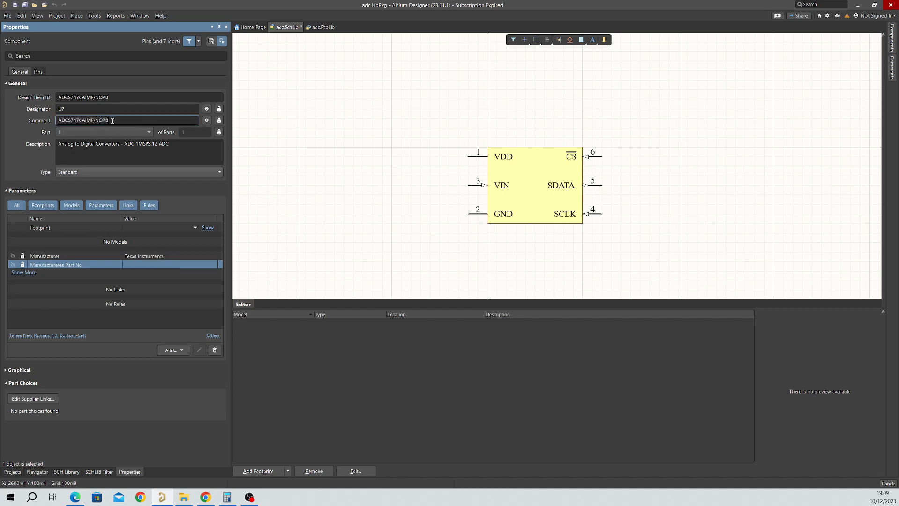
left_click(151, 263)
key("ctrl+v")
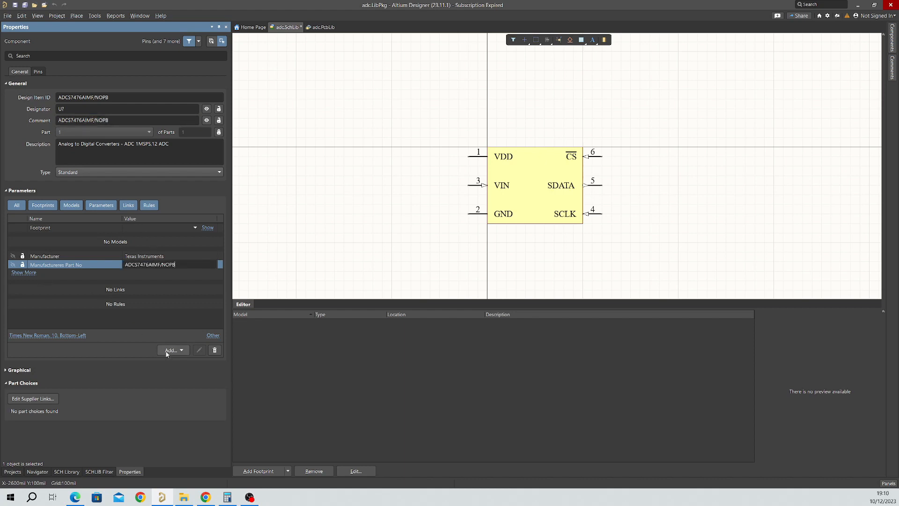
Add a component parameter named Life Cycle with the value Active
left_click(181, 351)
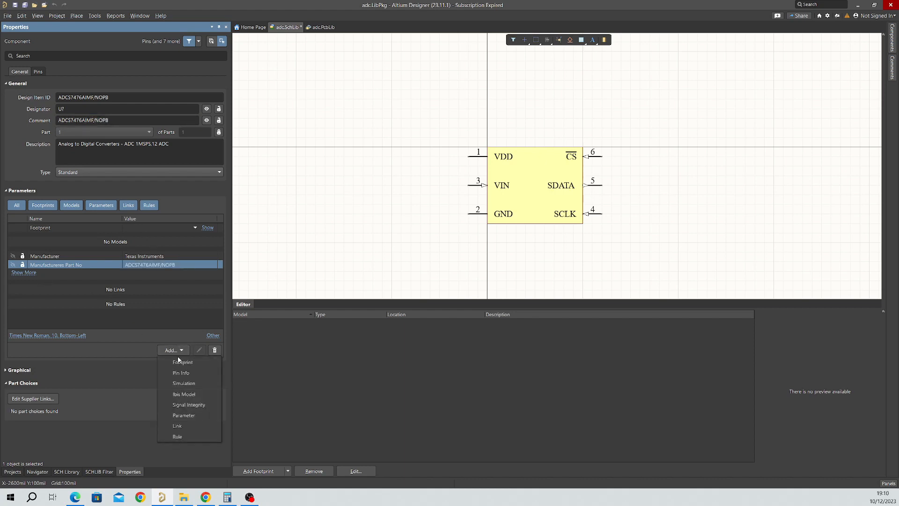
left_click(184, 416)
left_click(70, 275)
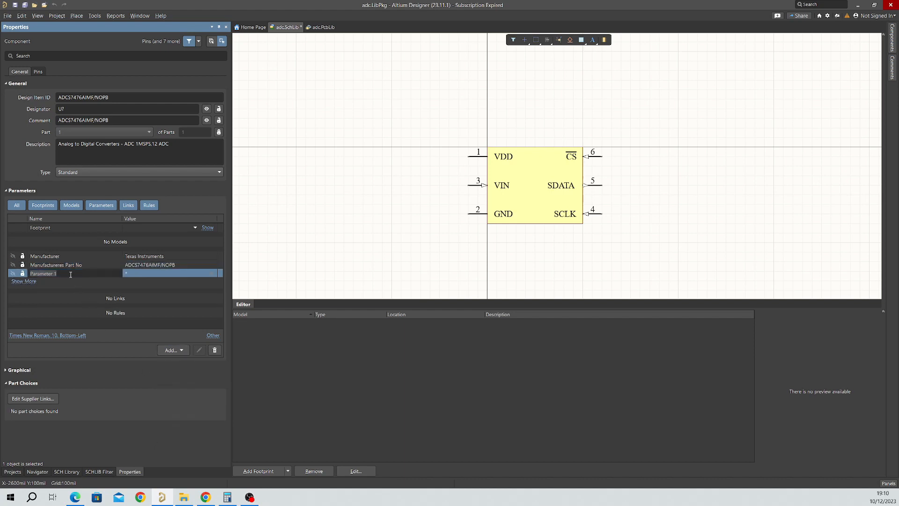
type("Life Cycle")
left_click(172, 274)
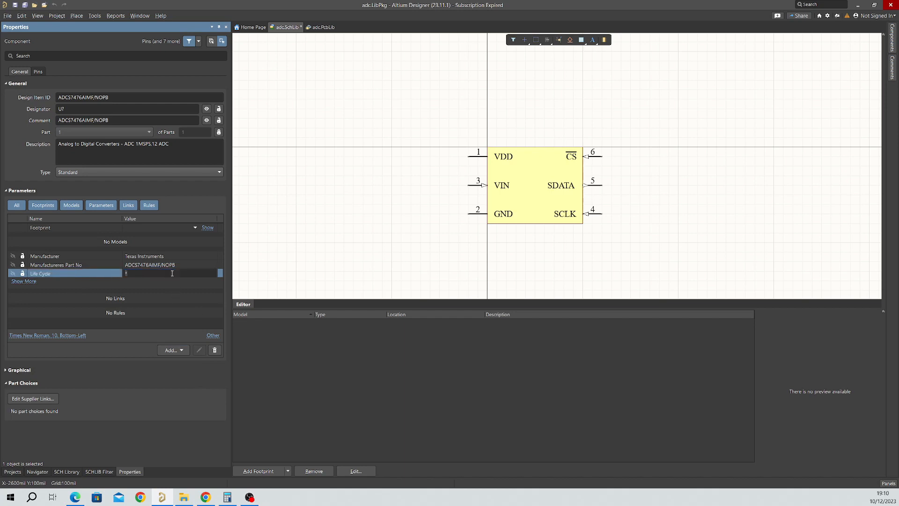
type("Active")
key("Return")
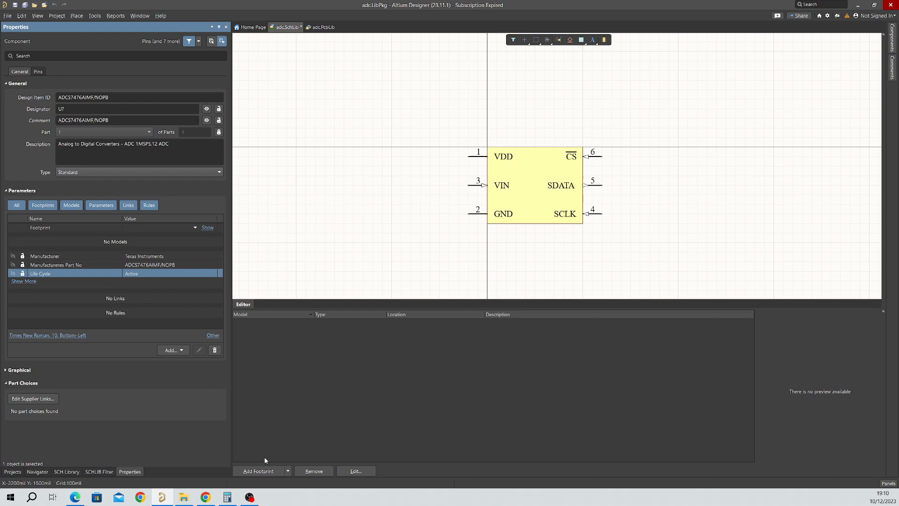
Switch to the ADCS747x datasheet in Chrome and examine the marketing status of the orderable devices in its Packaging Information table
left_click(208, 495)
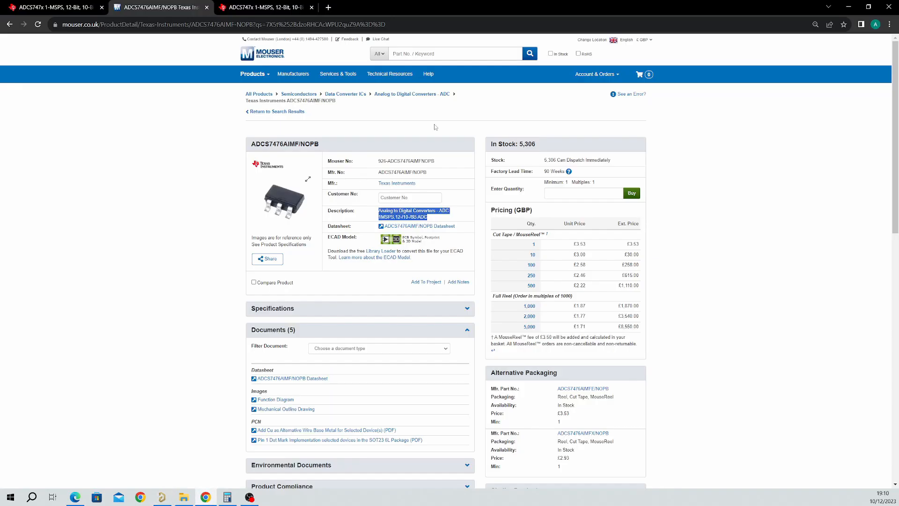
left_click(253, 8)
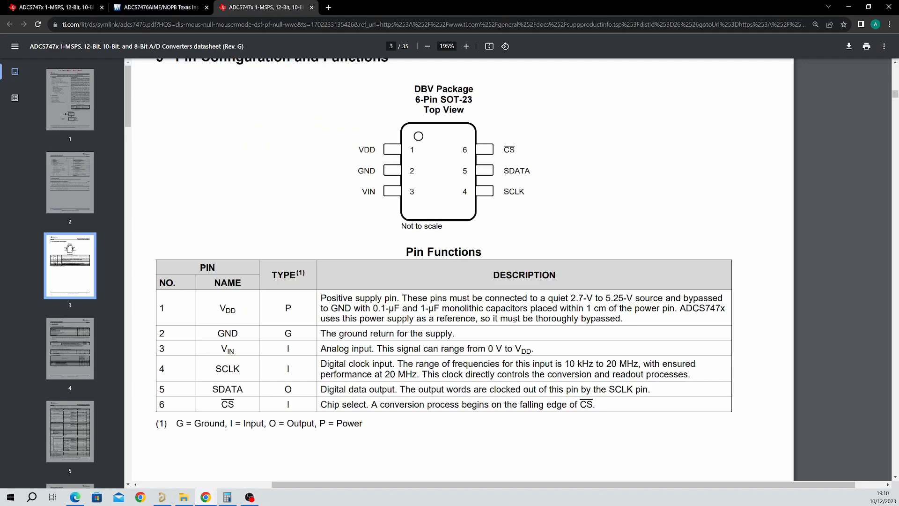
left_click_drag(892, 92, 892, 366)
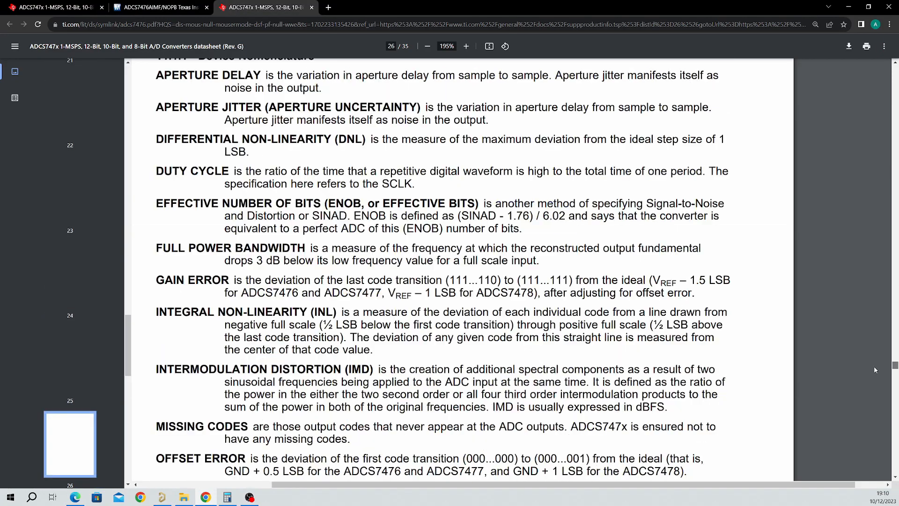
scroll(728, 328, "down", 7, "ctrl")
scroll(727, 327, "down", 10)
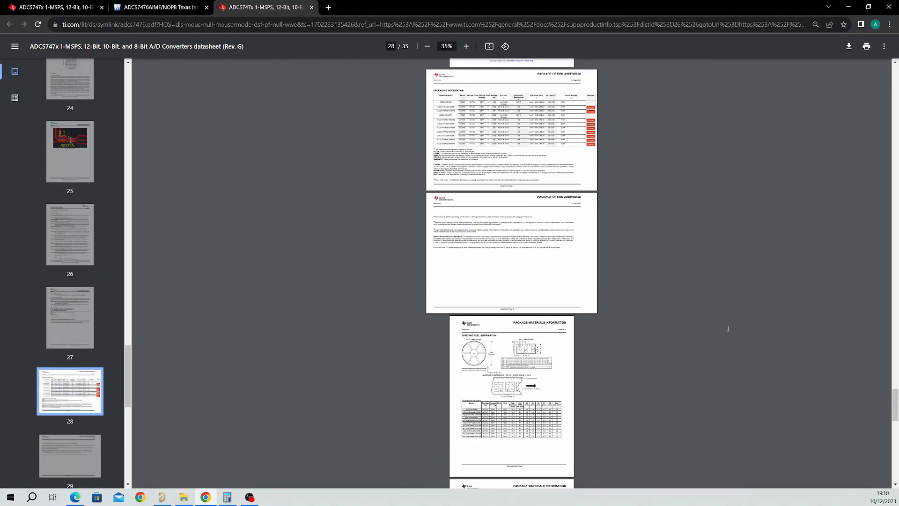
scroll(726, 326, "up", 3)
scroll(627, 333, "up", 2, "ctrl")
scroll(430, 248, "up", 5, "ctrl")
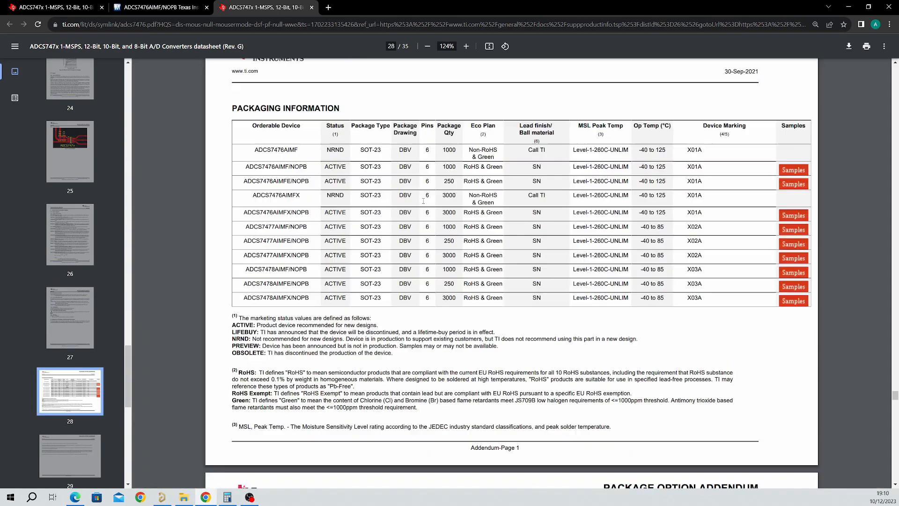
scroll(253, 180, "up", 2, "ctrl")
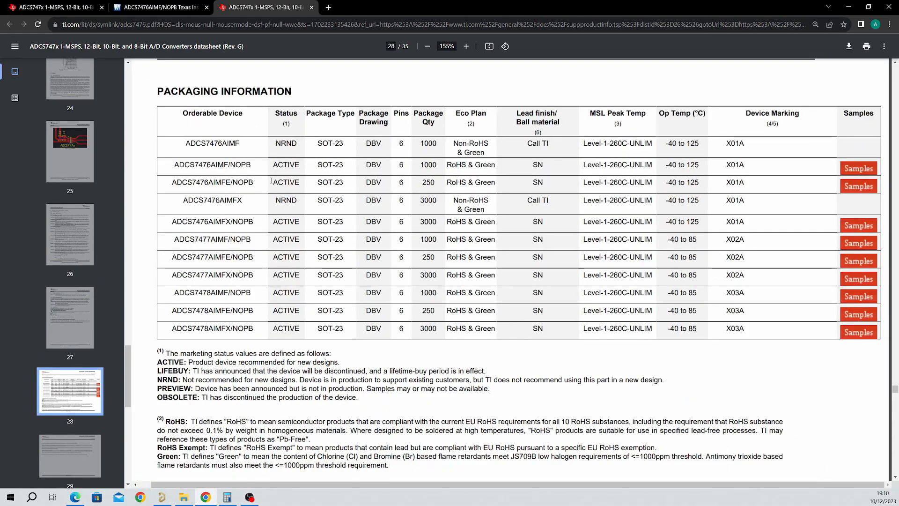
left_click_drag(271, 182, 299, 183)
left_click_drag(276, 143, 300, 152)
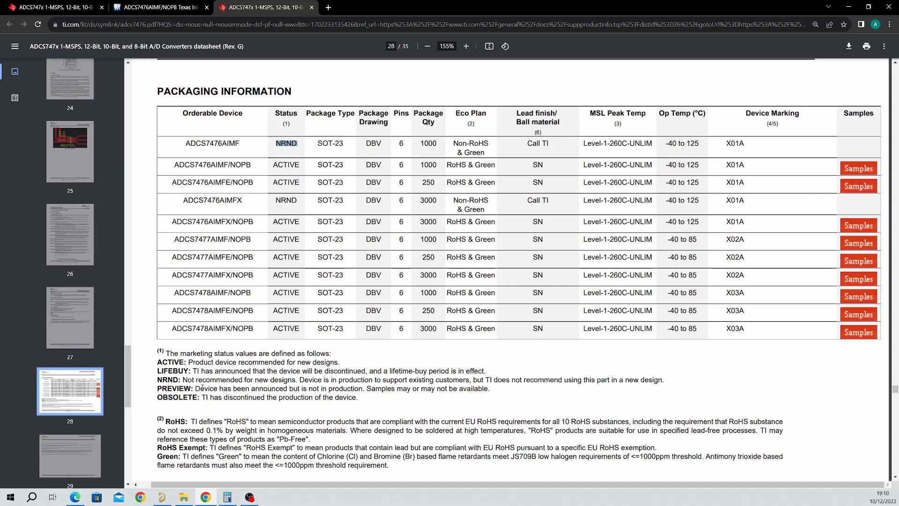
Back in Altium Designer, add a link named Datasheet to the component's parameters
left_click(162, 497)
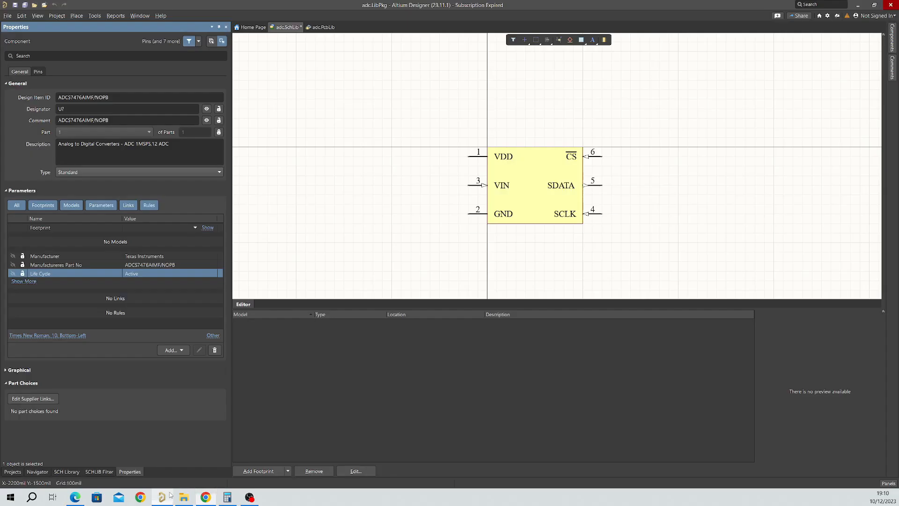
scroll(322, 148, "down", 3)
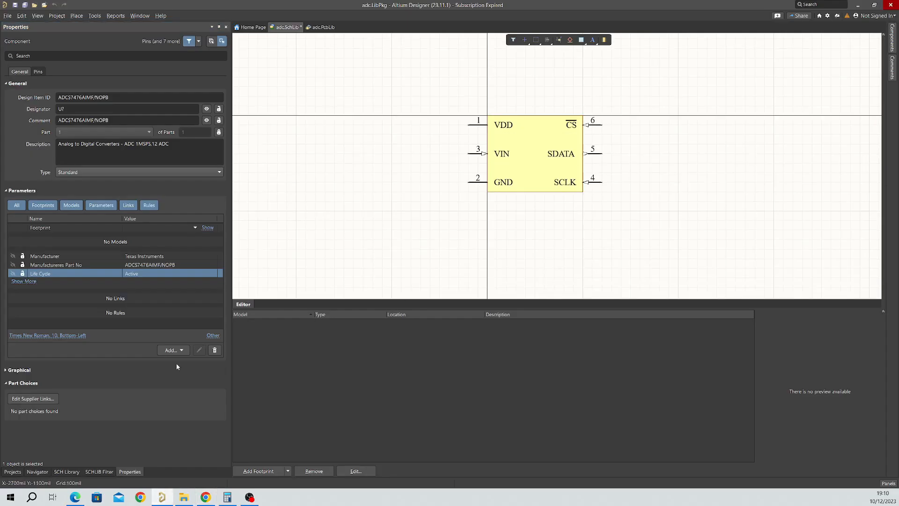
left_click(181, 351)
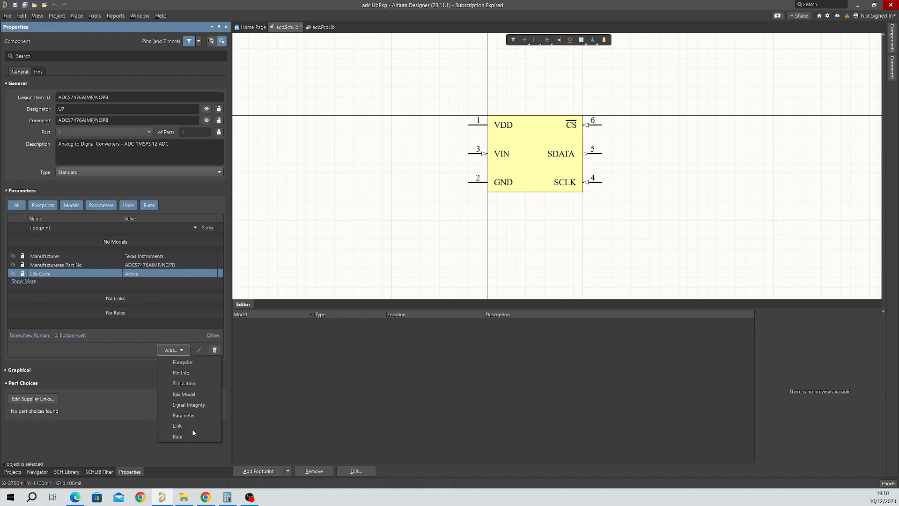
left_click(180, 426)
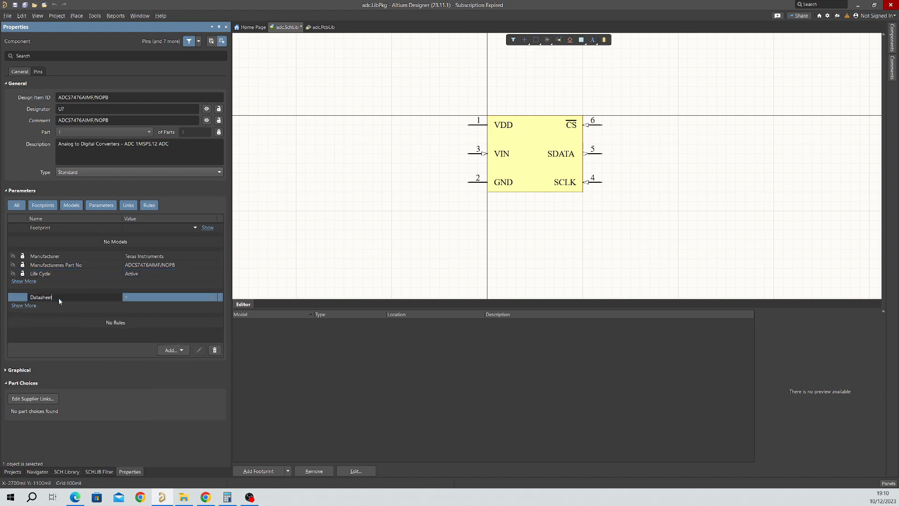
left_click(334, 221)
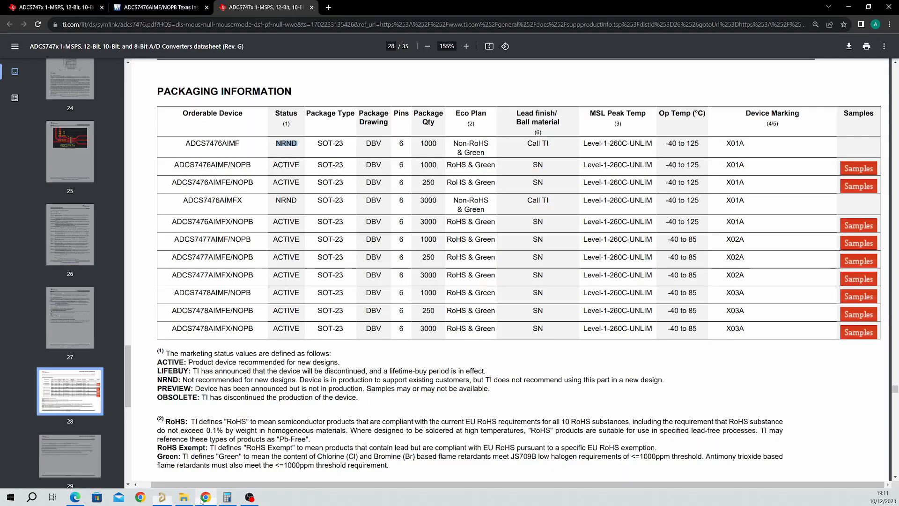
left_click(205, 497)
left_click(201, 26)
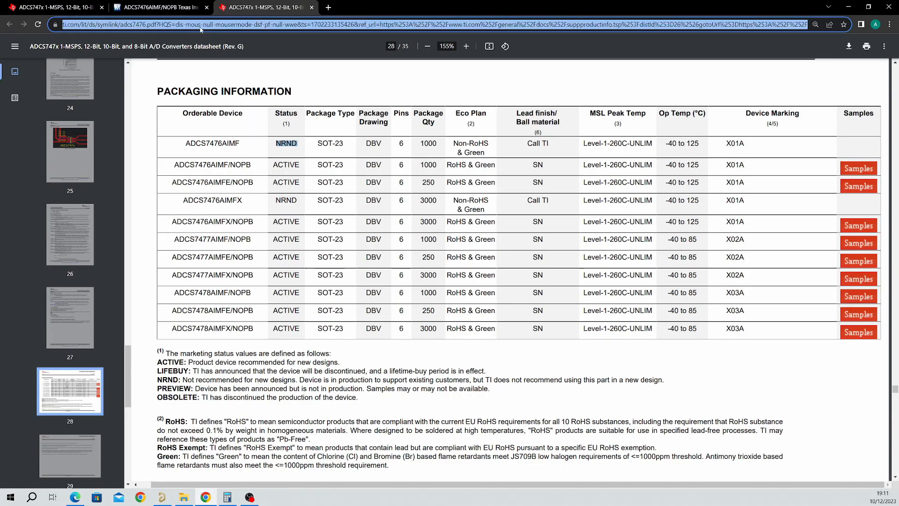
left_click(158, 25)
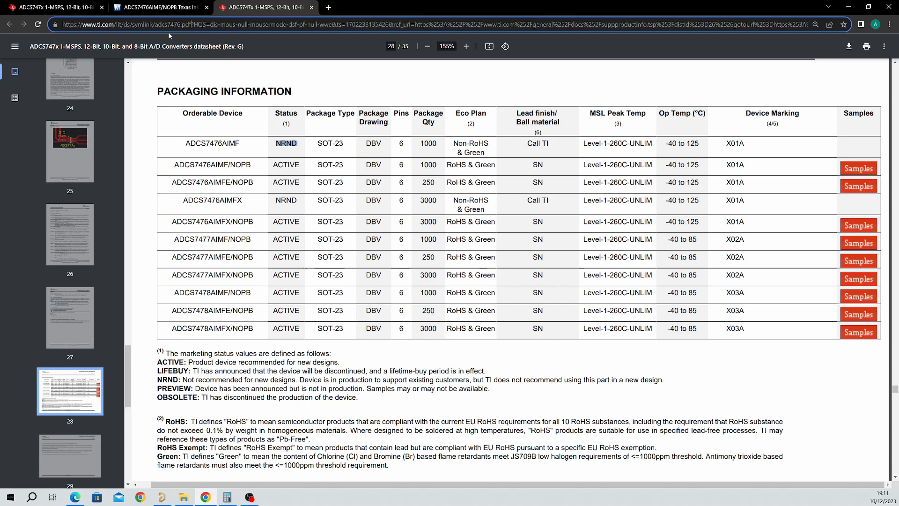
left_click_drag(192, 26, 57, 24)
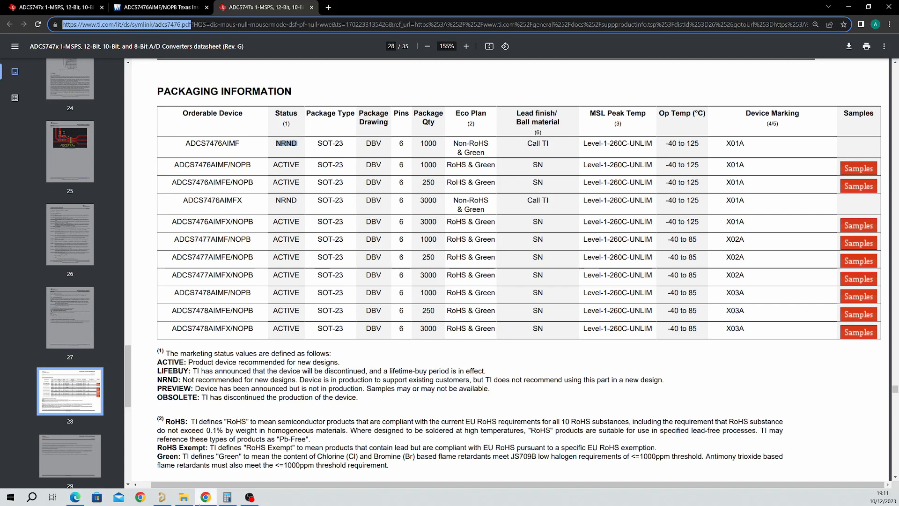
Return to Altium Designer and paste the copied ti.com PDF address as the Datasheet link's value
mouse_move(202, 499)
left_click(162, 497)
left_click(157, 297)
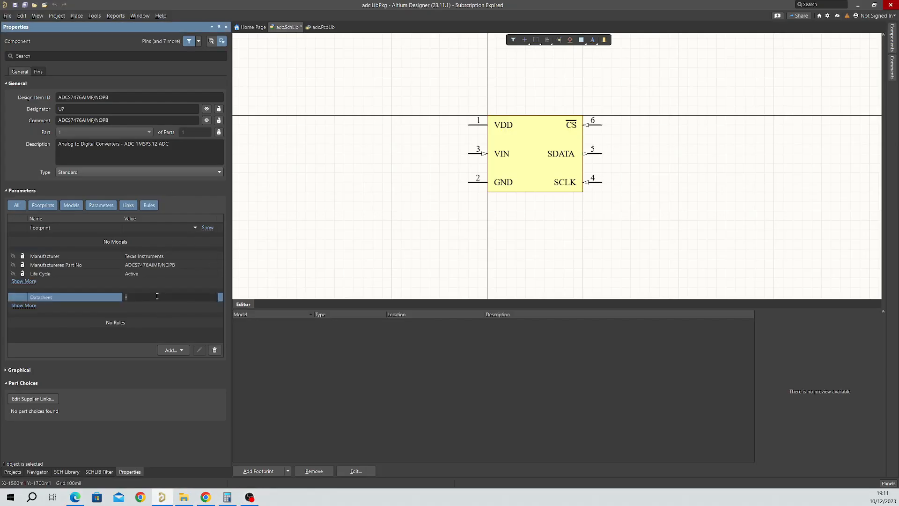
key("ctrl+v")
key("Return")
left_click(319, 218)
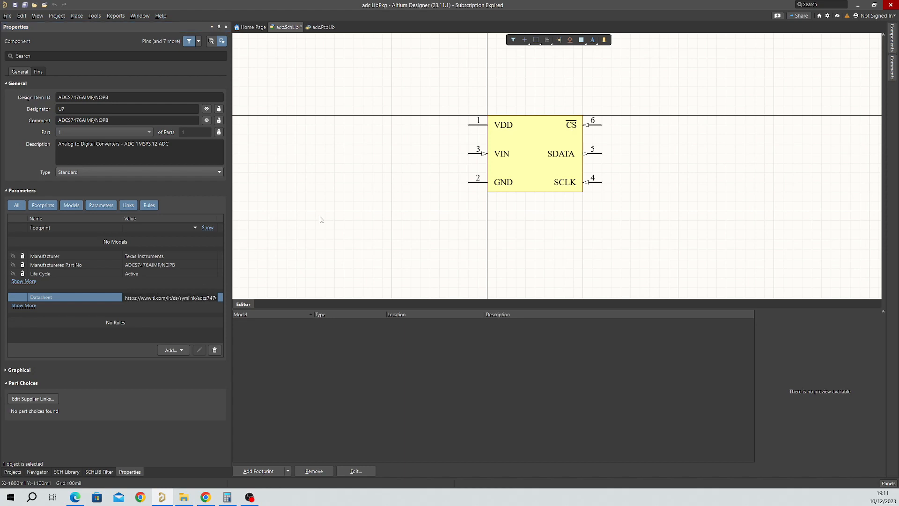
Open the component's Datasheet link to test it, and minimize the browser that shows the PDF
left_click(177, 299)
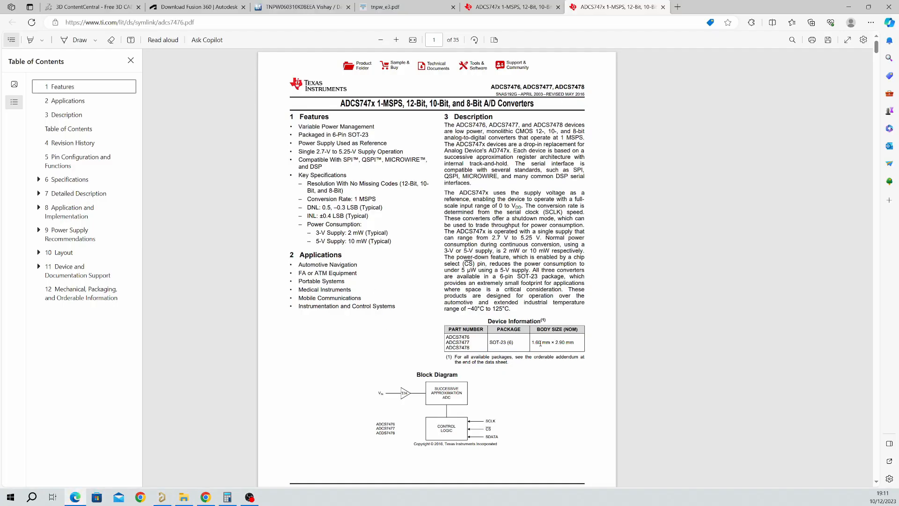
left_click(848, 7)
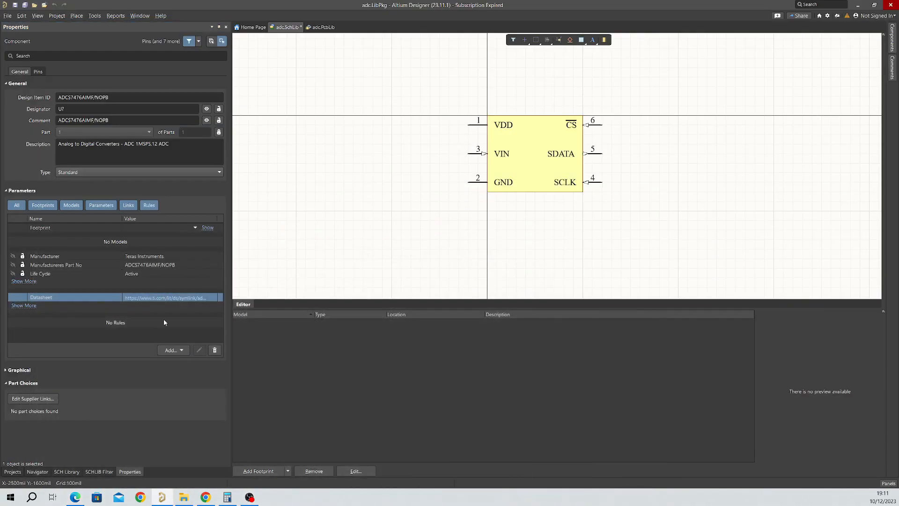
Add Mouser's TI National Semiconductor ADCS7476AIMF/NOPB listing as the component's supplier link and save the schematic library
left_click(46, 399)
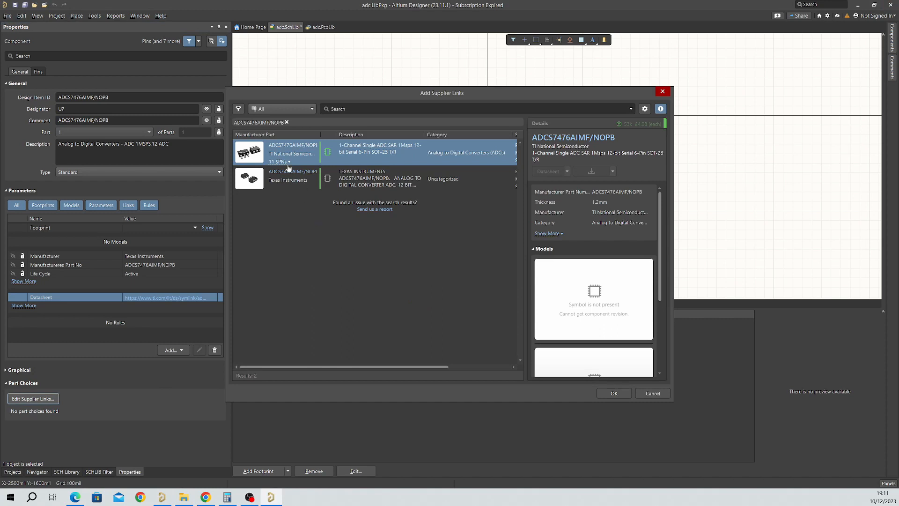
left_click(279, 162)
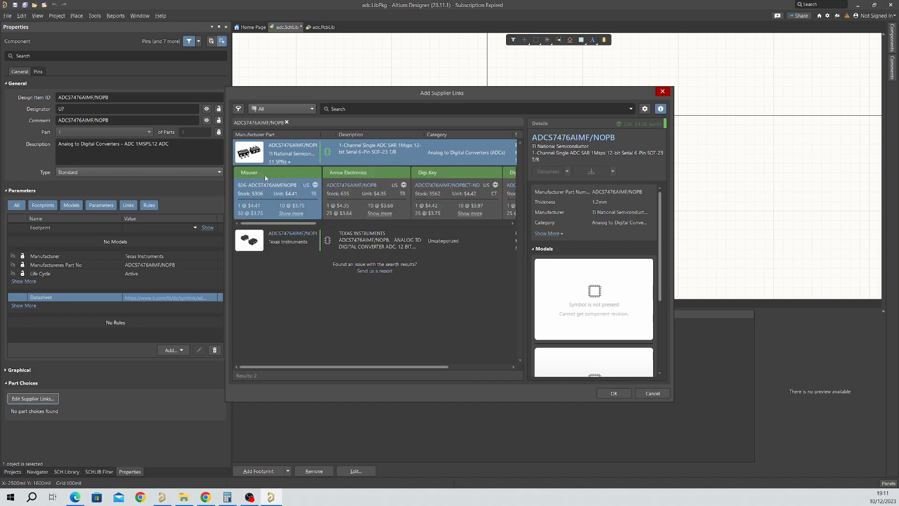
left_click(617, 395)
left_click(589, 345)
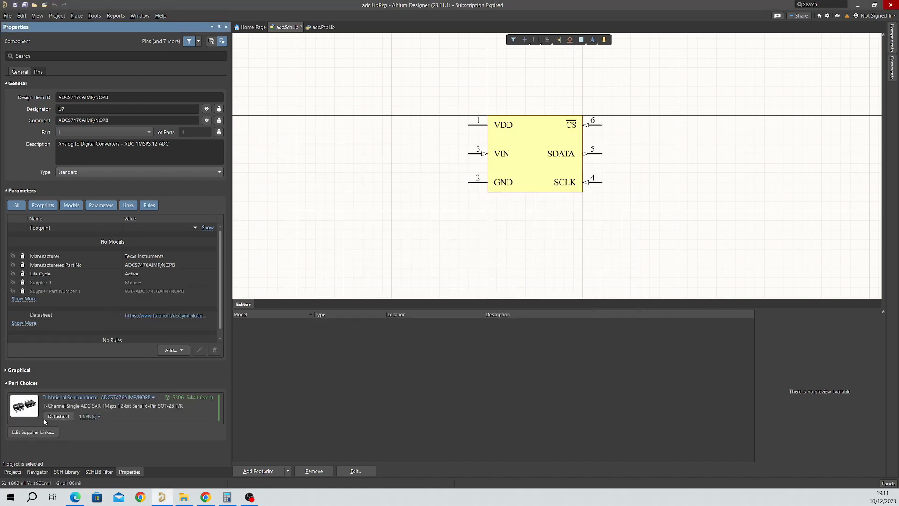
scroll(346, 236, "up", 2)
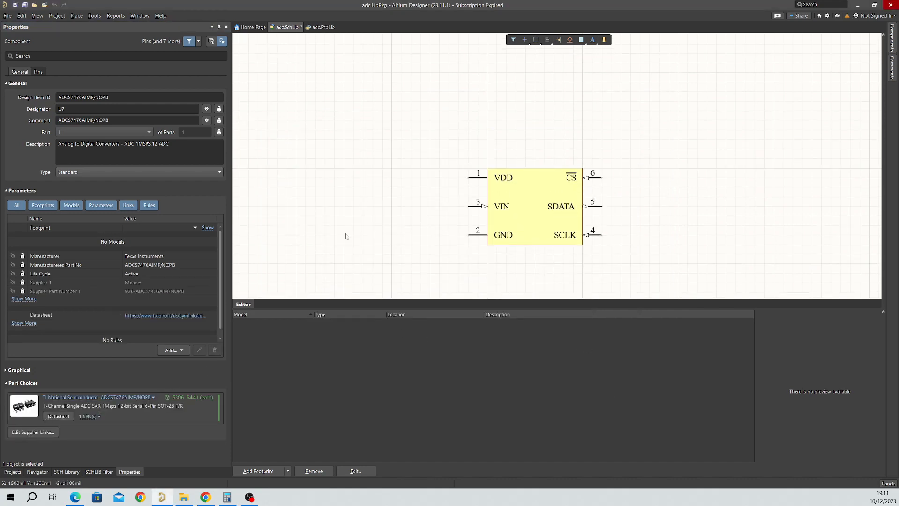
scroll(346, 236, "down", 2)
key("ctrl+s")
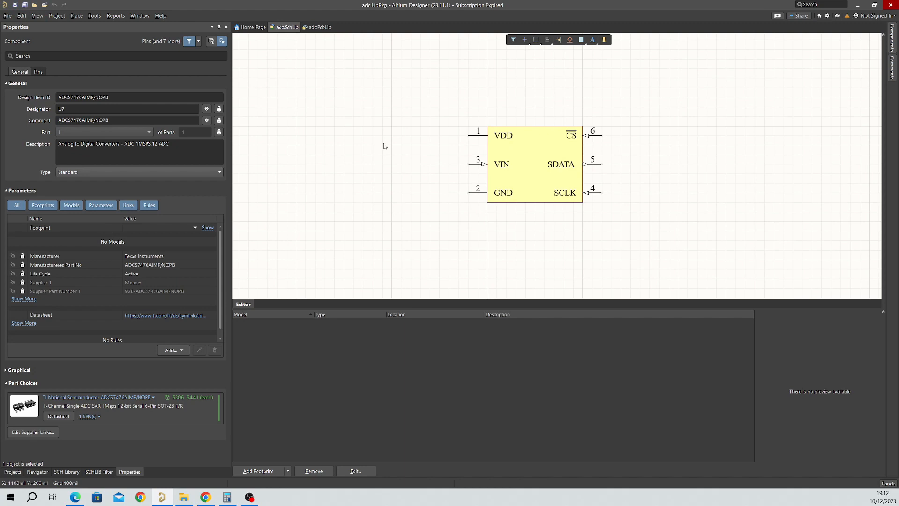
In adc.PcbLib, start the IPC Compliant Footprint Wizard and choose SOT23 as the component type
left_click(318, 26)
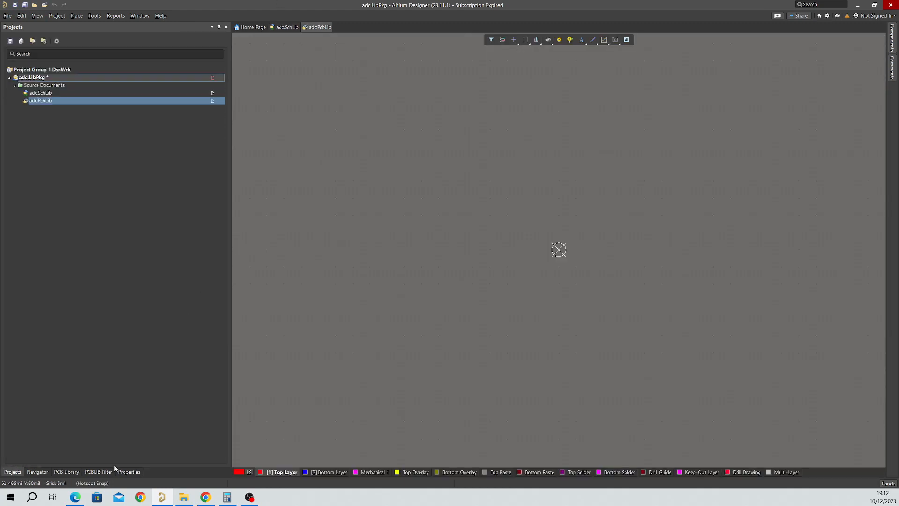
left_click(66, 471)
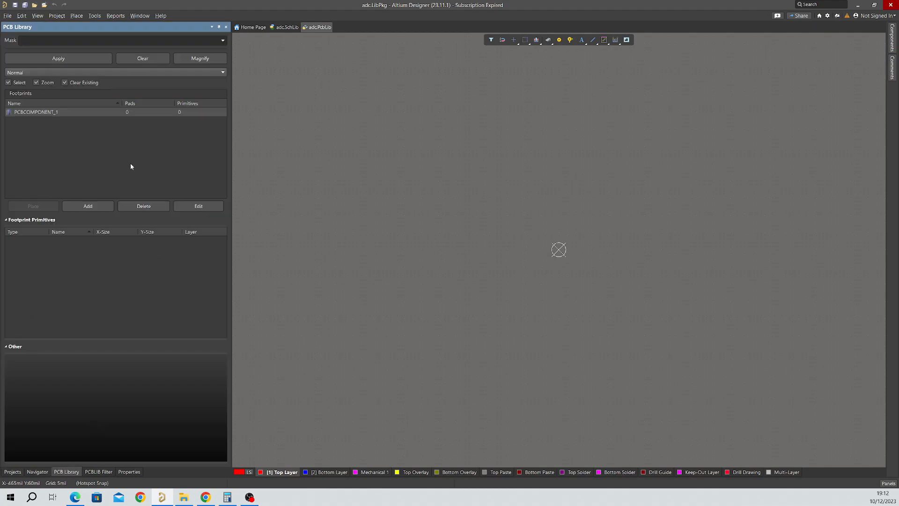
left_click(95, 16)
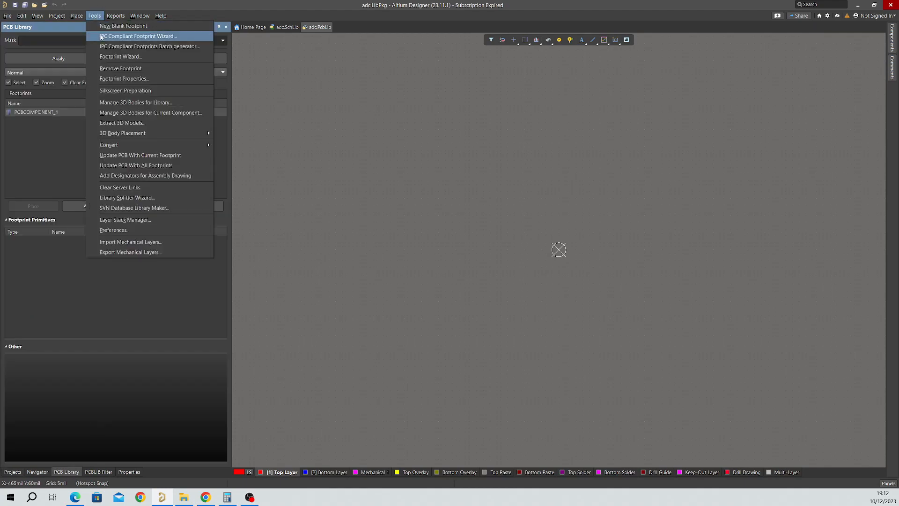
left_click(101, 37)
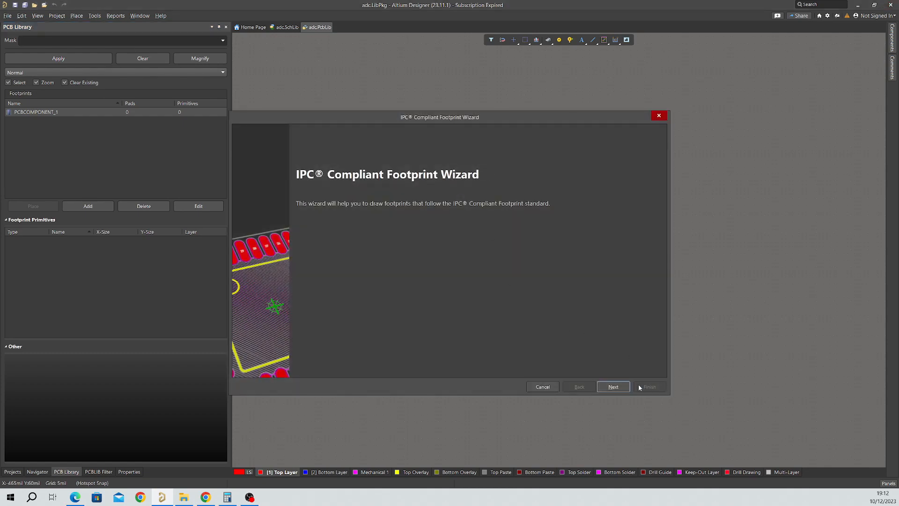
left_click(625, 386)
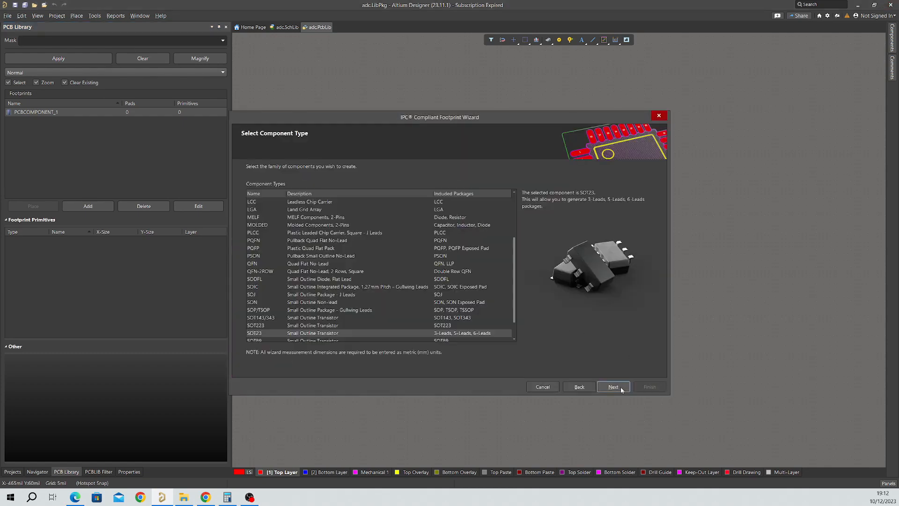
left_click(274, 333)
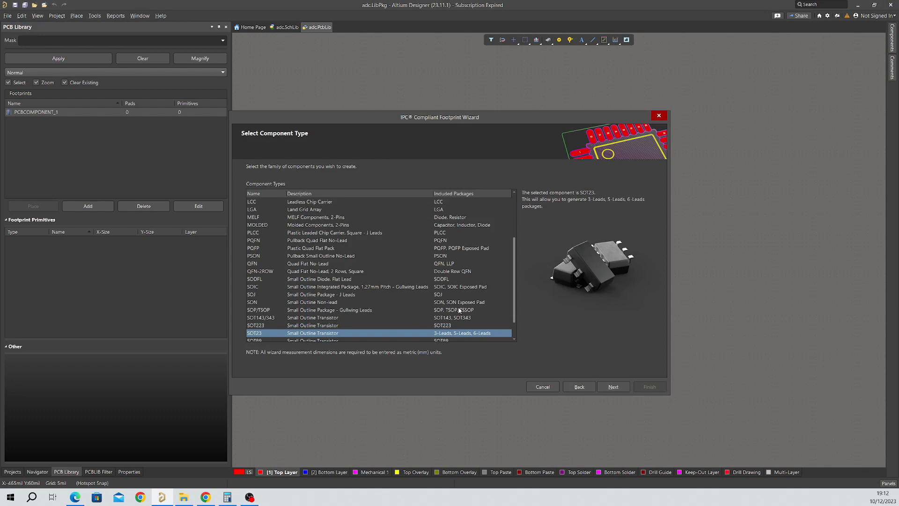
scroll(393, 315, "down", 1)
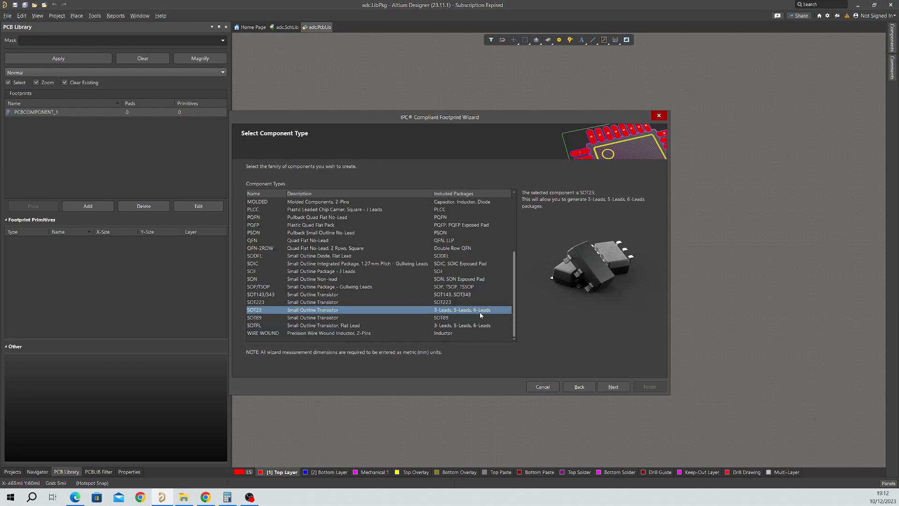
left_click(613, 387)
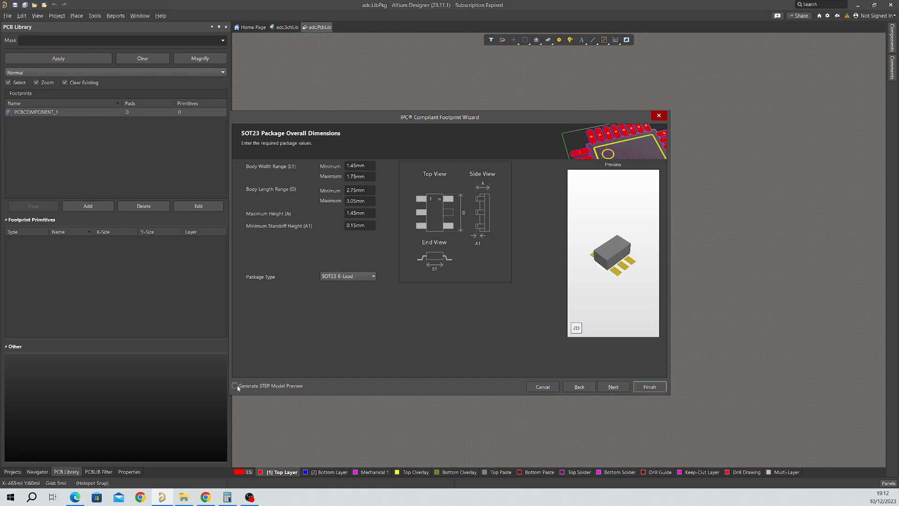
Keep the SOT23 6-Lead package with STEP model preview and accept the default pin, tolerance and footprint values up to the silkscreen settings
left_click(613, 387)
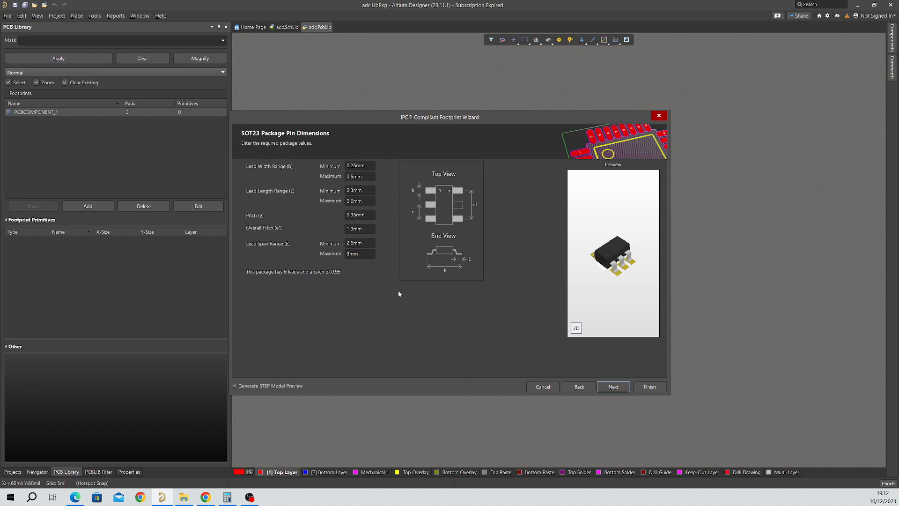
left_click(613, 386)
left_click(614, 387)
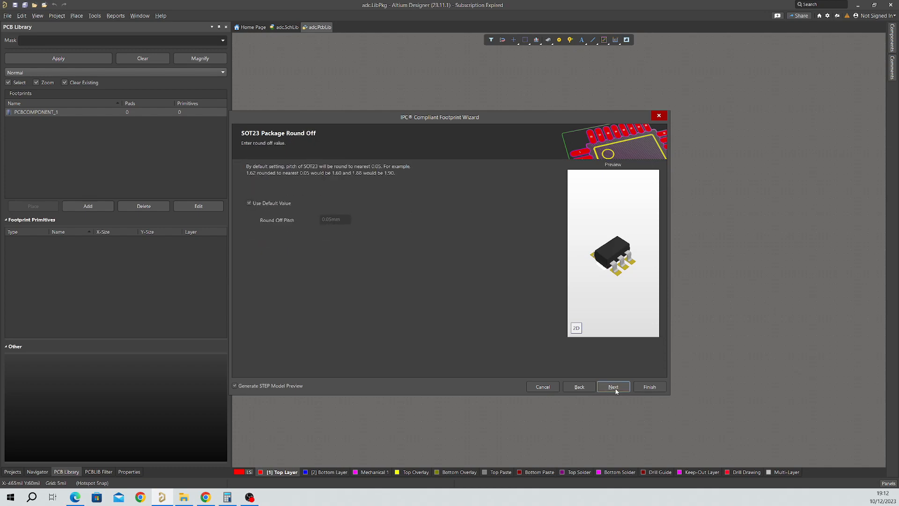
left_click(614, 388)
left_click(614, 387)
left_click(614, 388)
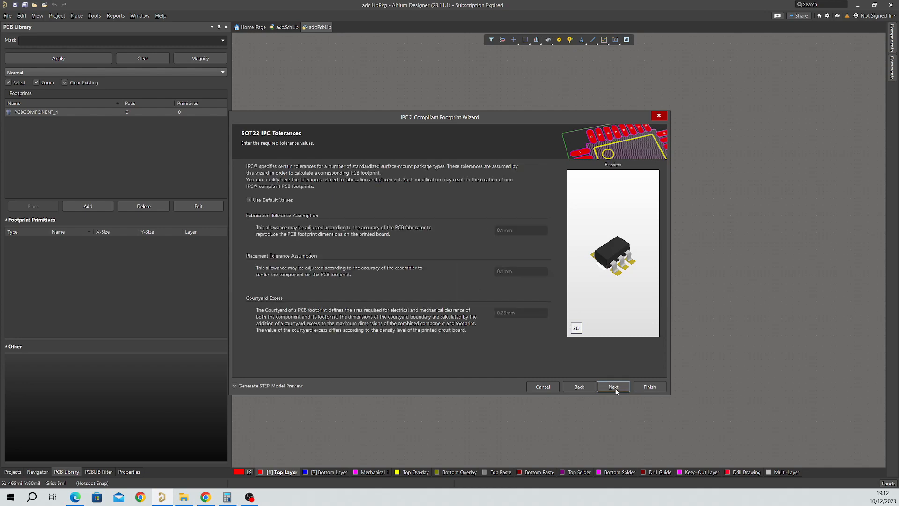
left_click(614, 387)
left_click(614, 388)
left_click(614, 387)
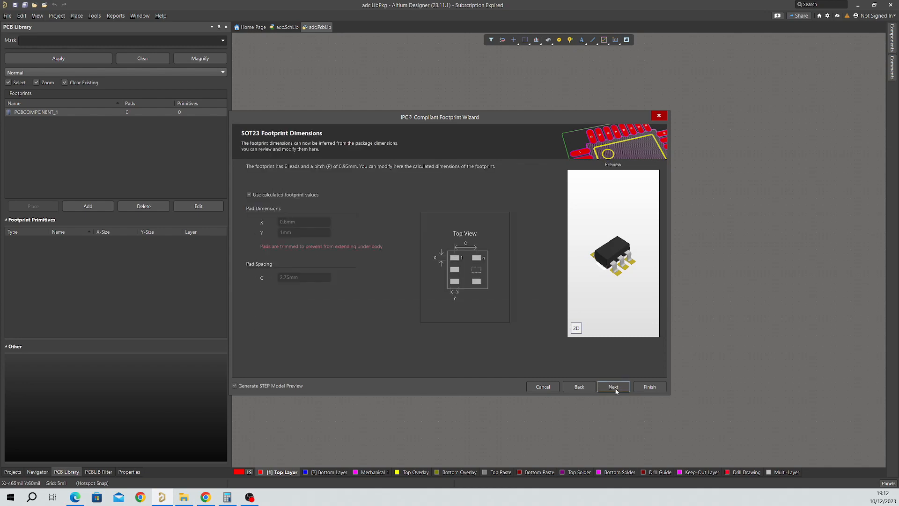
left_click(614, 388)
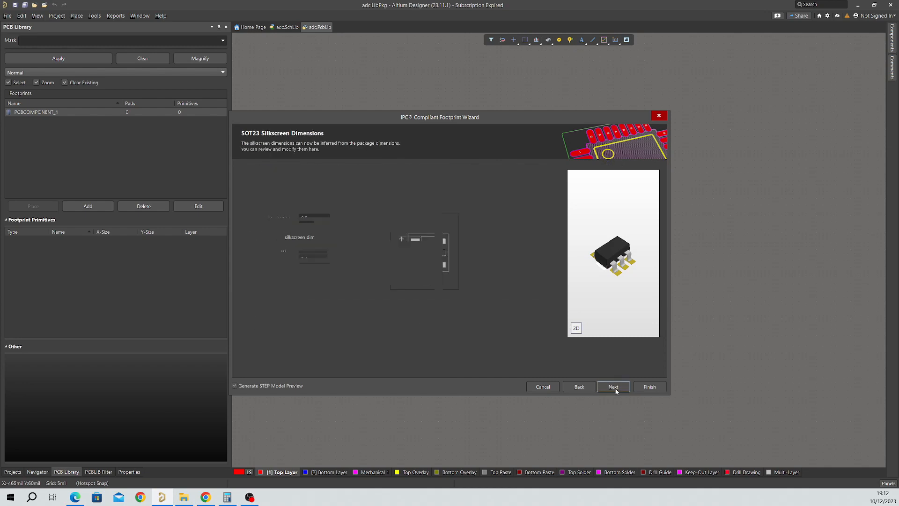
Set the silkscreen line width to 0.1 mm, keep the default courtyard and assembly settings, and generate the footprint
left_click(579, 387)
left_click(308, 219)
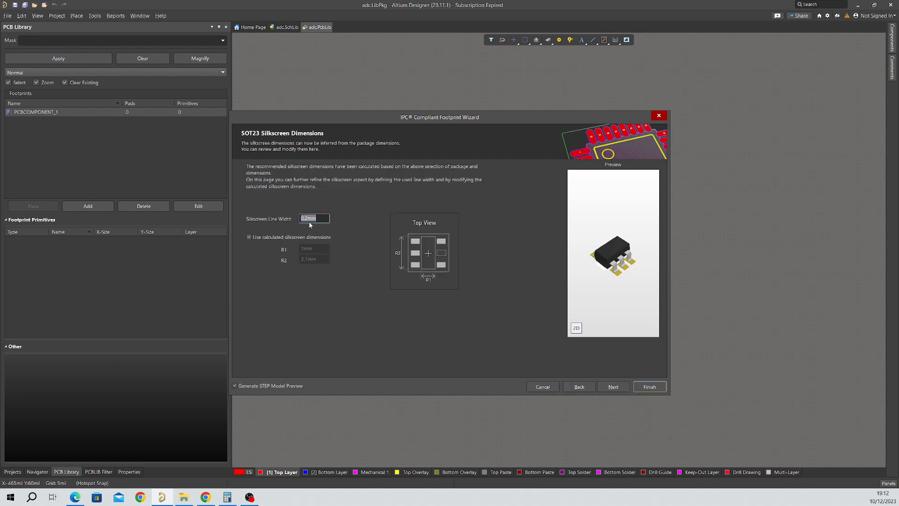
key("BackSpace")
type("1")
left_click(618, 389)
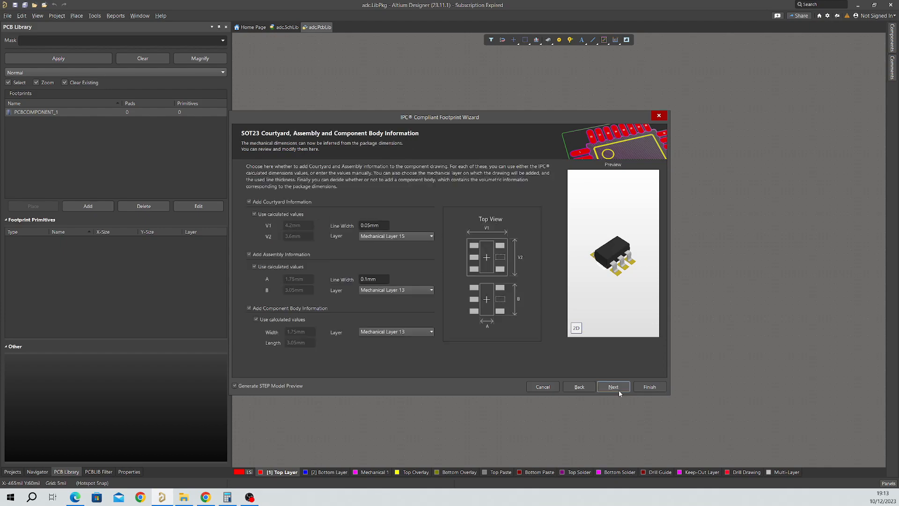
left_click(648, 388)
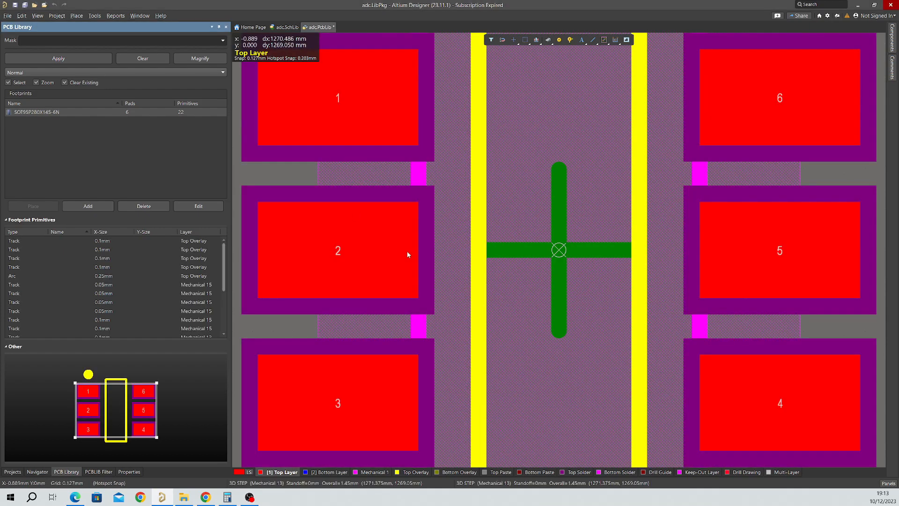
Inspect the generated SOT23 footprint and its component body in 3D, and return to the 2D view
scroll(406, 251, "down", 3, "ctrl")
scroll(398, 225, "up", 1, "ctrl")
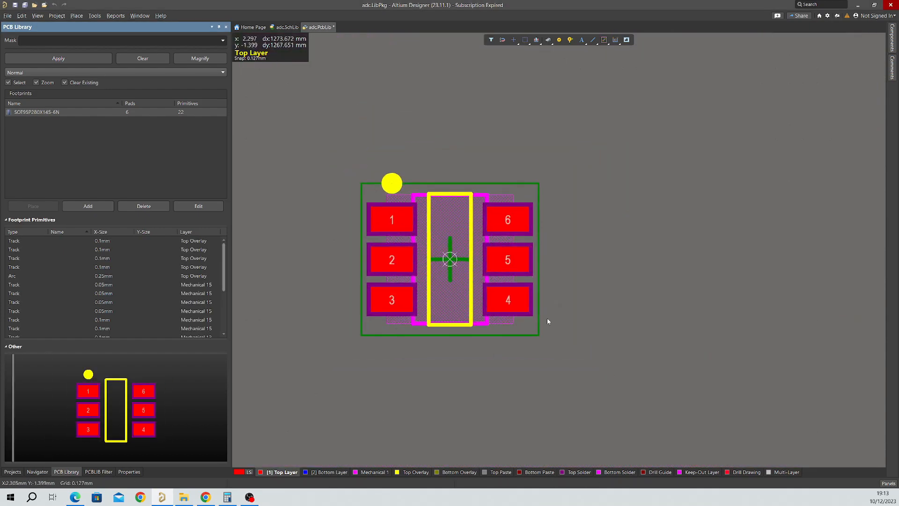
key("3")
right_click_drag(408, 282, 400, 199, "shift")
key("2")
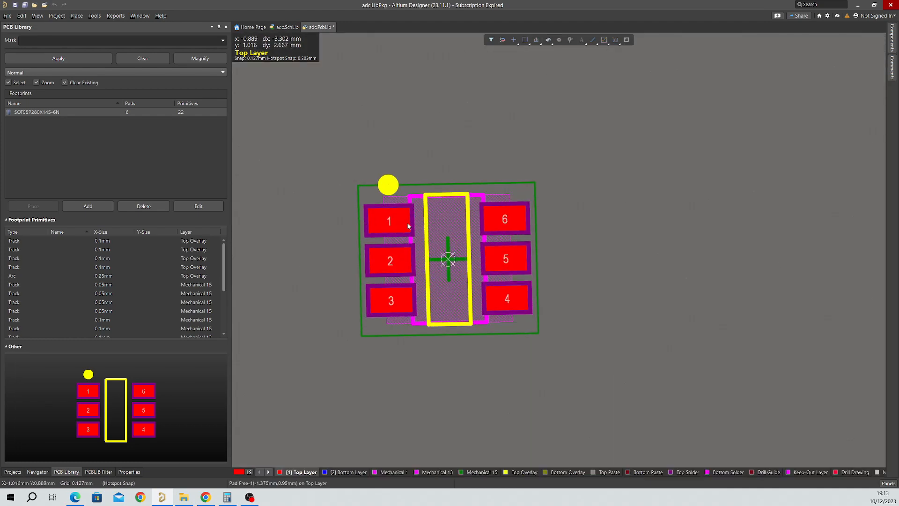
Change the top-layer shape of all six footprint pads to Rounded Rectangle
scroll(358, 221, "up", 3, "ctrl")
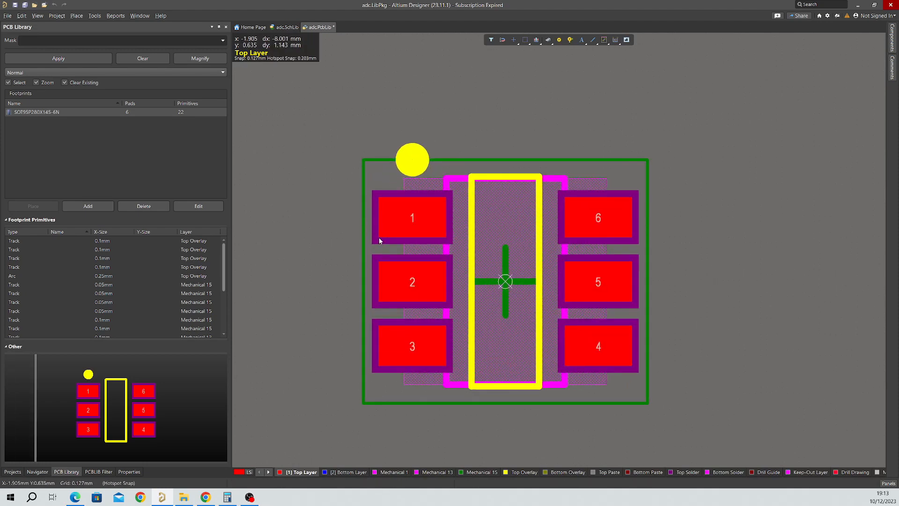
left_click(378, 235)
left_click(389, 291, "shift")
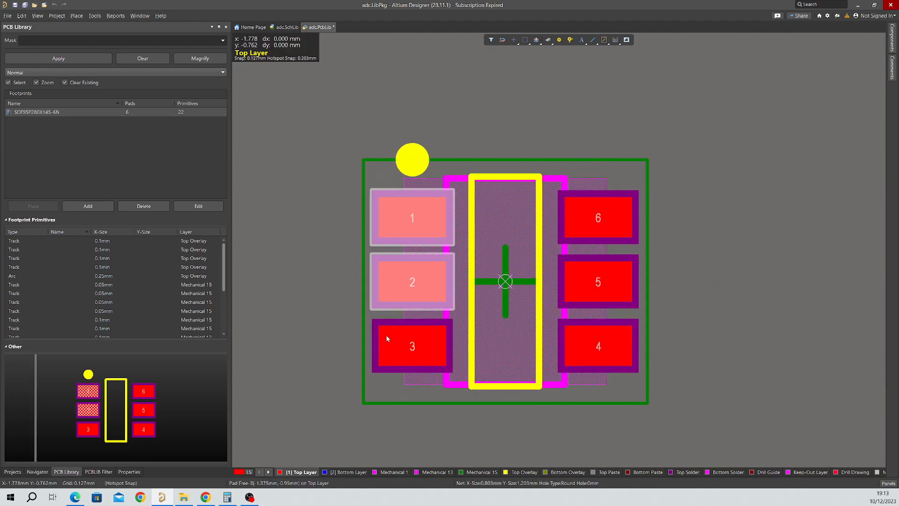
left_click(388, 337, "shift")
left_click(624, 361, "shift")
left_click(622, 297, "shift")
left_click(623, 234, "shift")
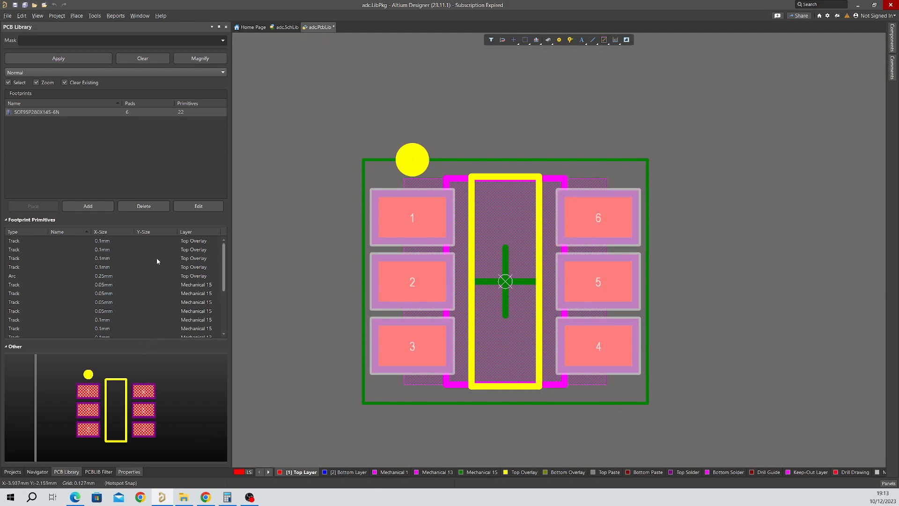
key("F11")
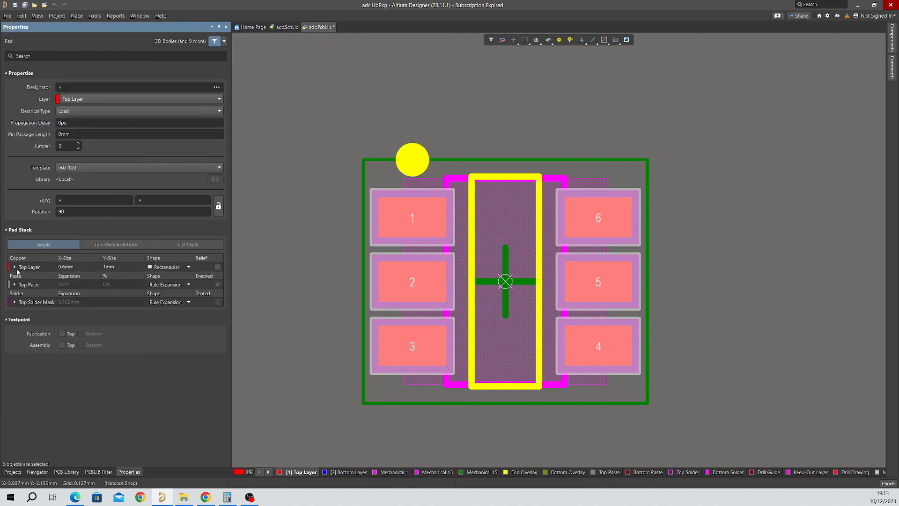
left_click(14, 267)
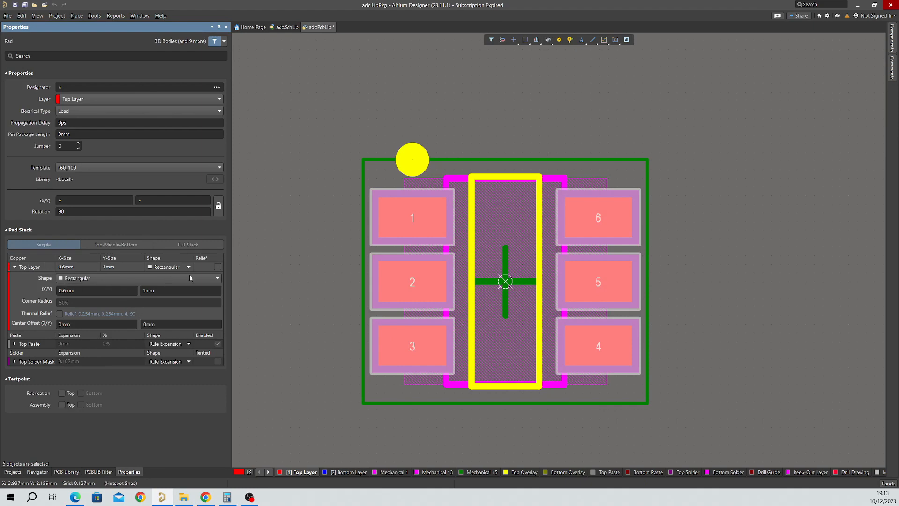
left_click(189, 277)
left_click(114, 315)
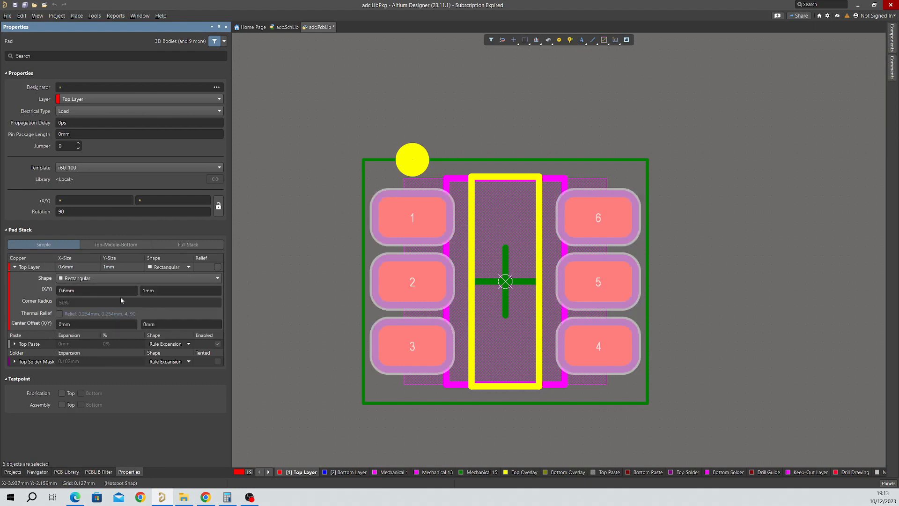
Set the corner radius of the six pads to 25% and clear the selection
left_click(88, 302)
type("25")
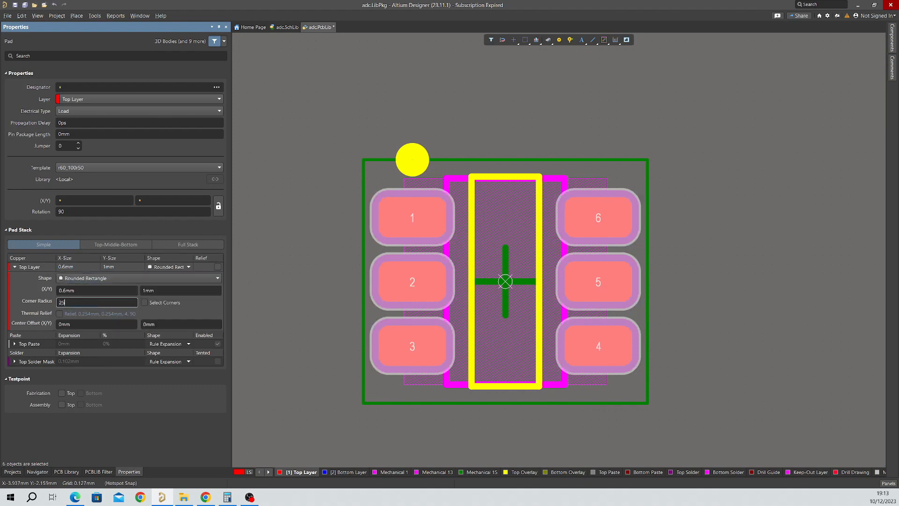
key("Return")
left_click(585, 82)
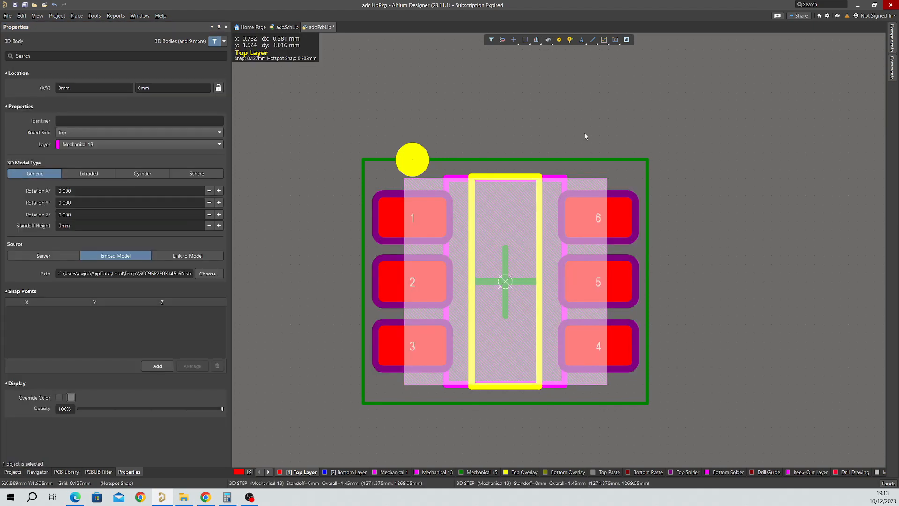
left_click(611, 86)
View the footprint's Mechanical 1 and Mechanical 13 layers one at a time in single-layer mode
left_click(392, 473)
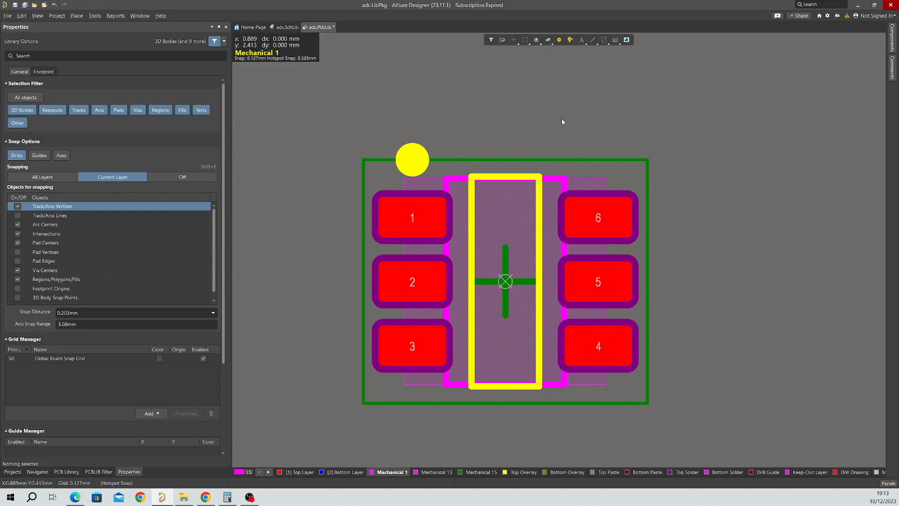
key("shift+s")
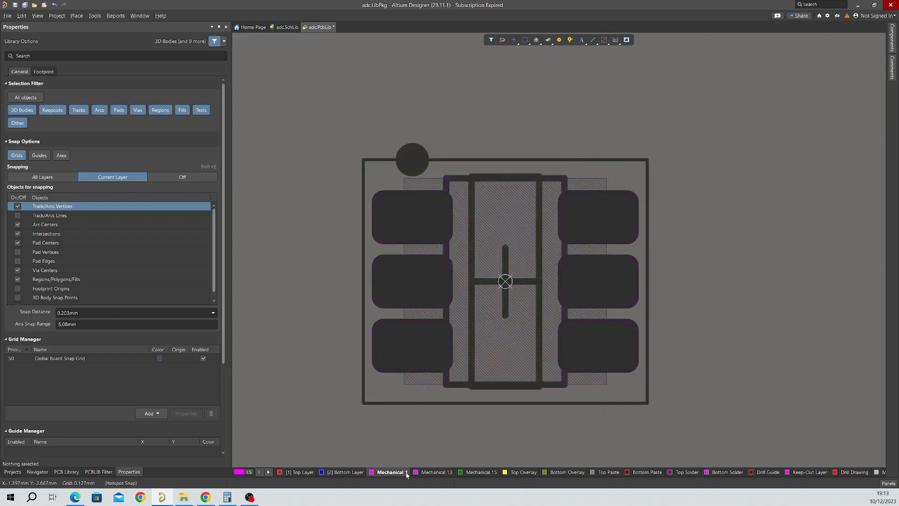
left_click(435, 472)
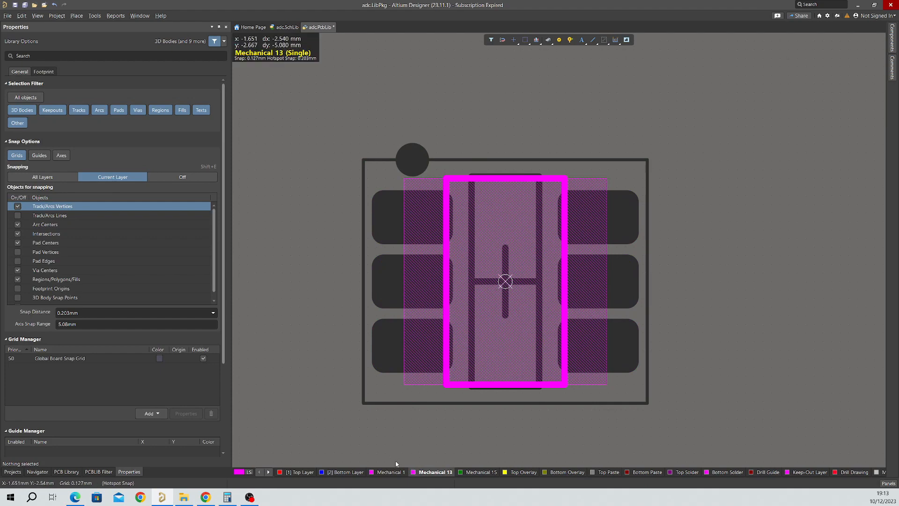
right_click_drag(540, 428, 542, 319)
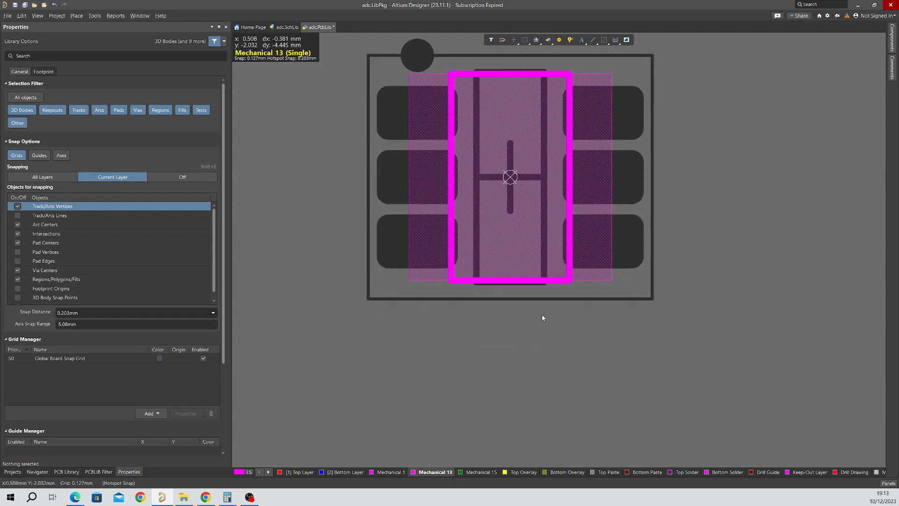
Delete the generated 3D body from the Mechanical 13 layer of the SOT23 footprint
left_click(515, 252)
left_click(531, 293)
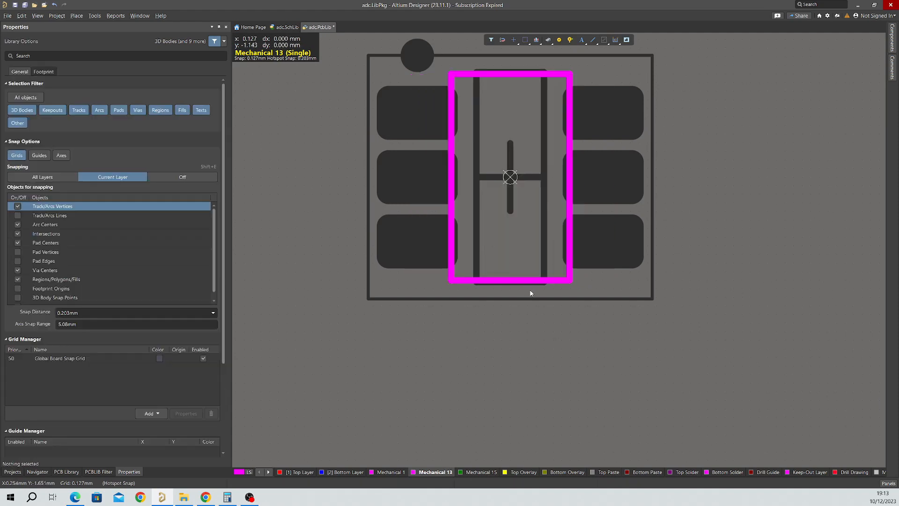
scroll(425, 324, "down", 3, "ctrl")
right_click_drag(424, 323, 449, 378)
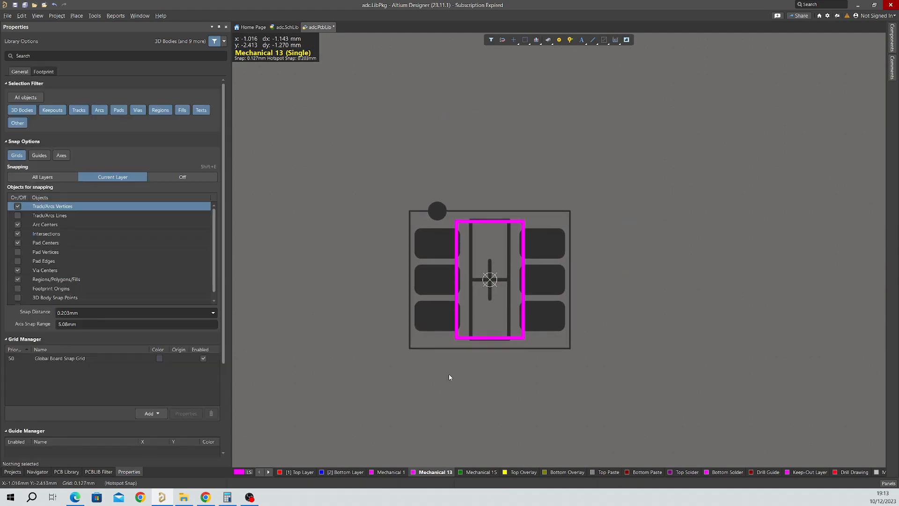
View the SOT23-6 model's STEP download page on 3D ContentCentral in Edge, and return to Altium Designer
left_click(205, 497)
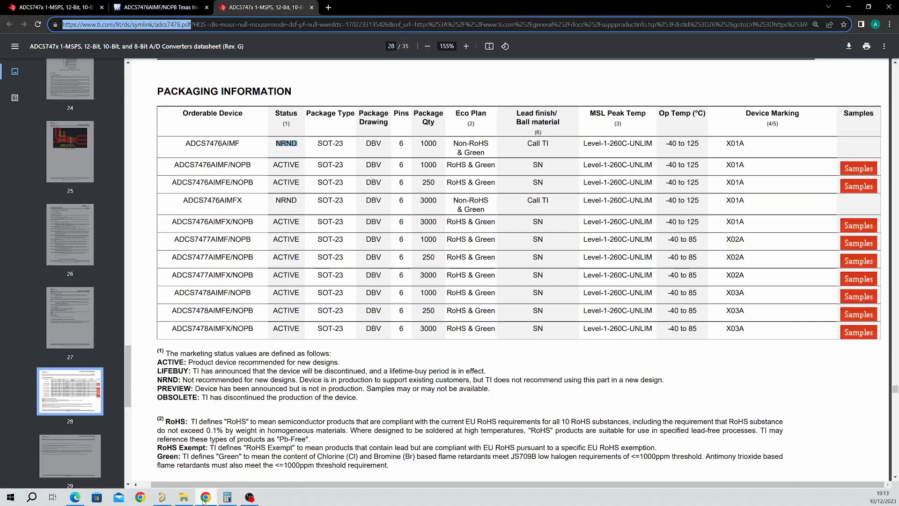
left_click(75, 497)
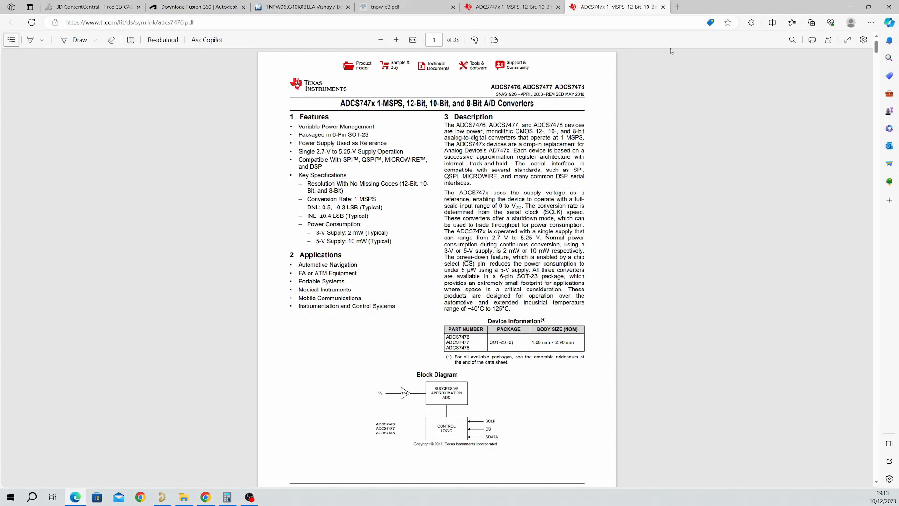
left_click(108, 4)
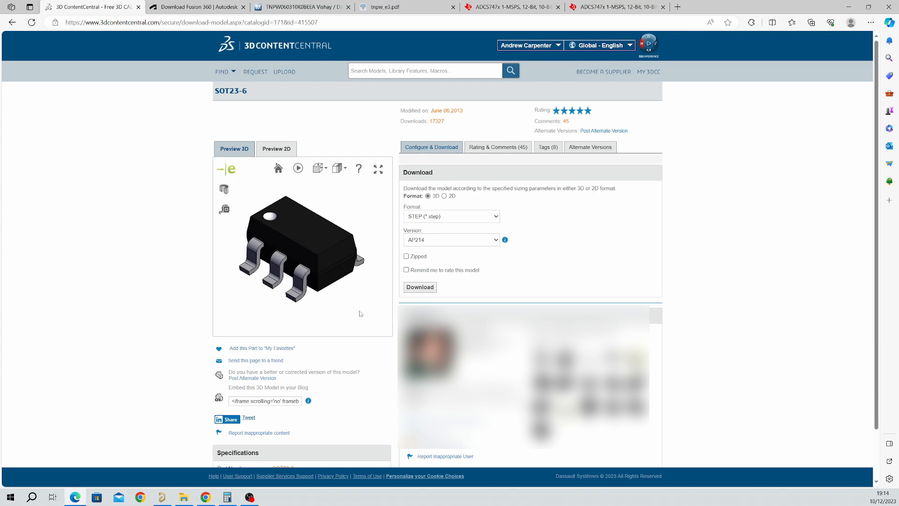
left_click(848, 7)
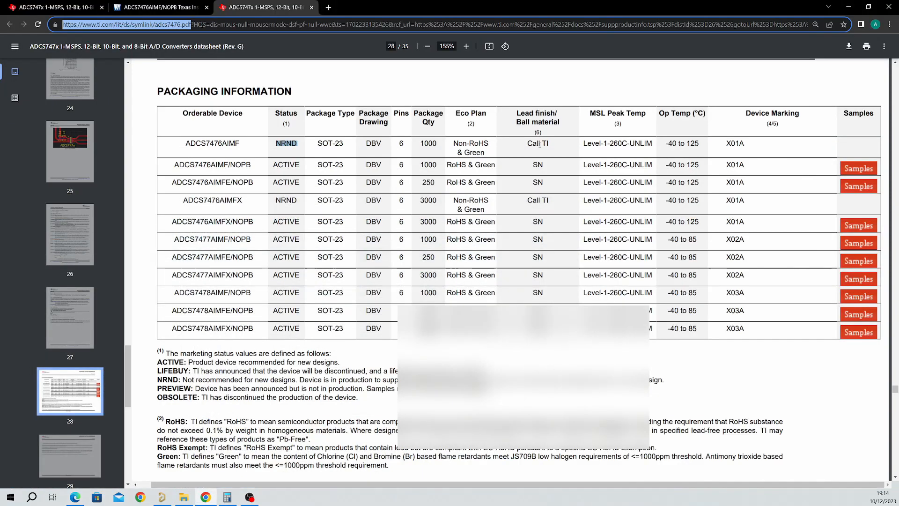
left_click(848, 7)
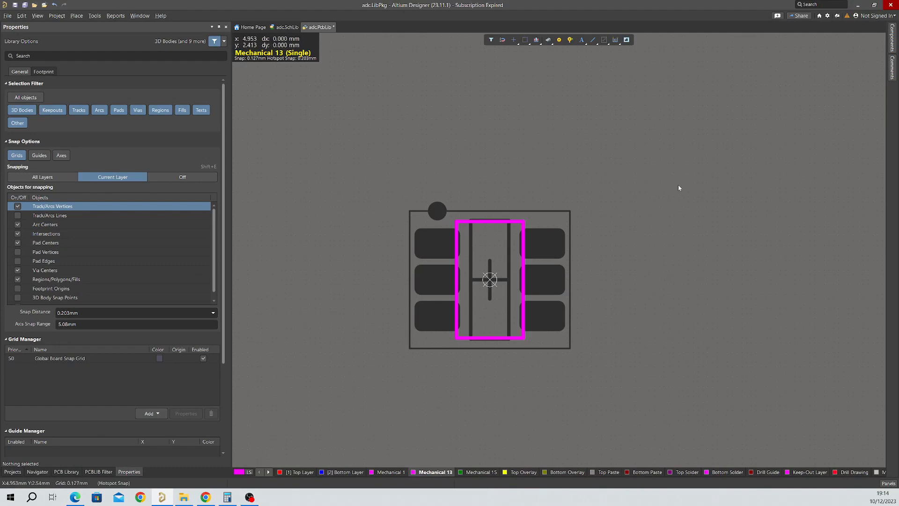
Place the 3D body from User Library-SOT23-6-2.step on Mechanical 13 in the empty area beside the footprint
left_click(76, 15)
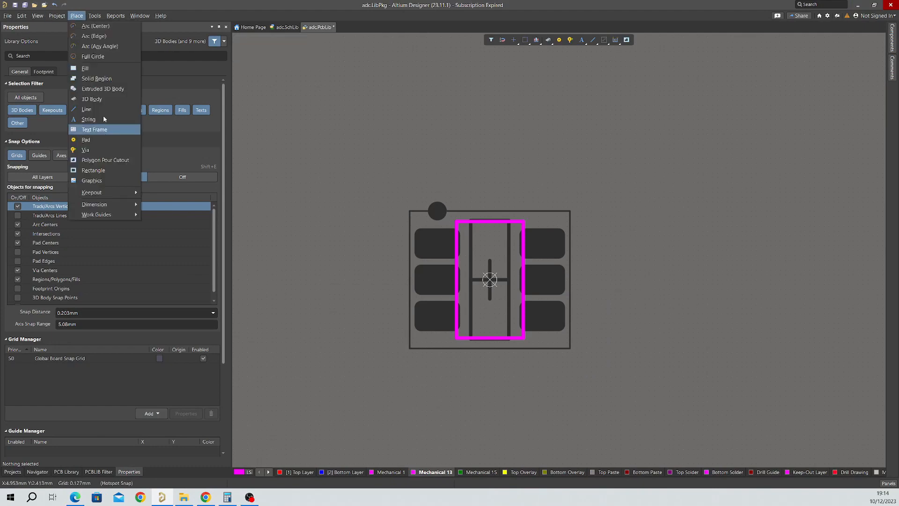
left_click(92, 98)
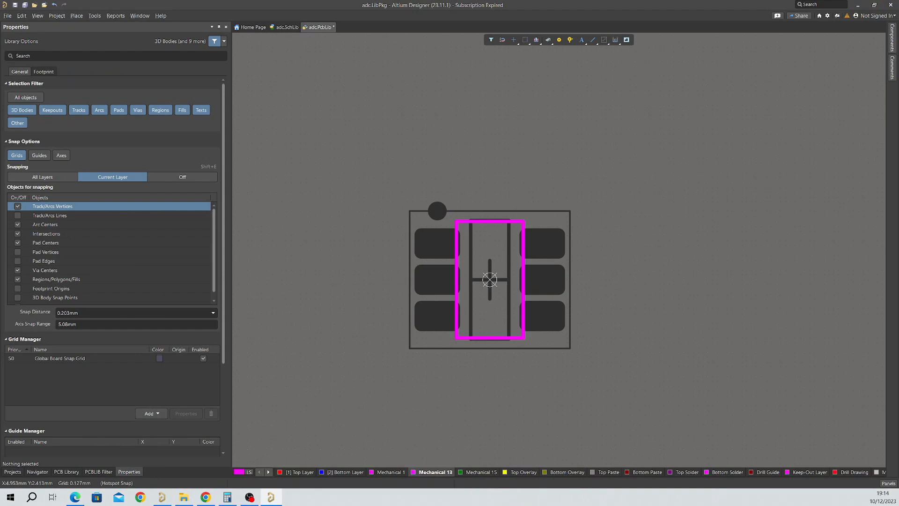
scroll(550, 281, "up", 2, "ctrl")
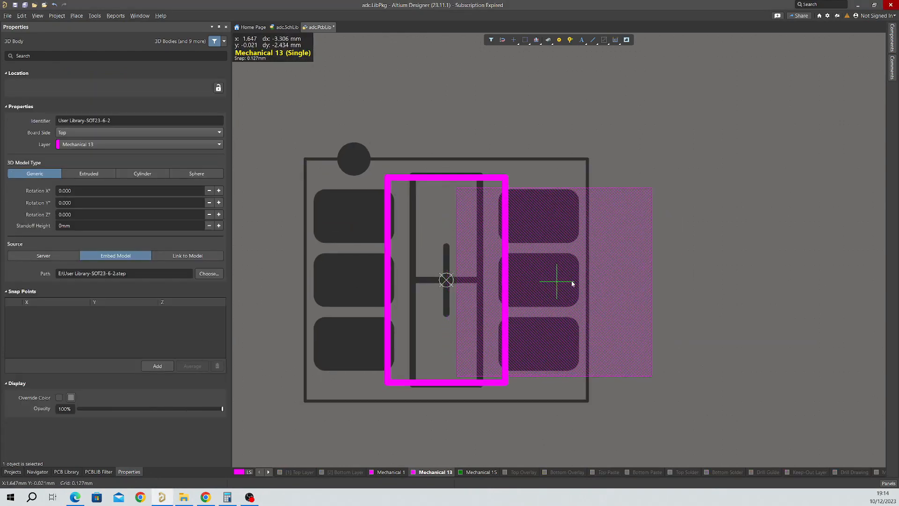
left_click(715, 255)
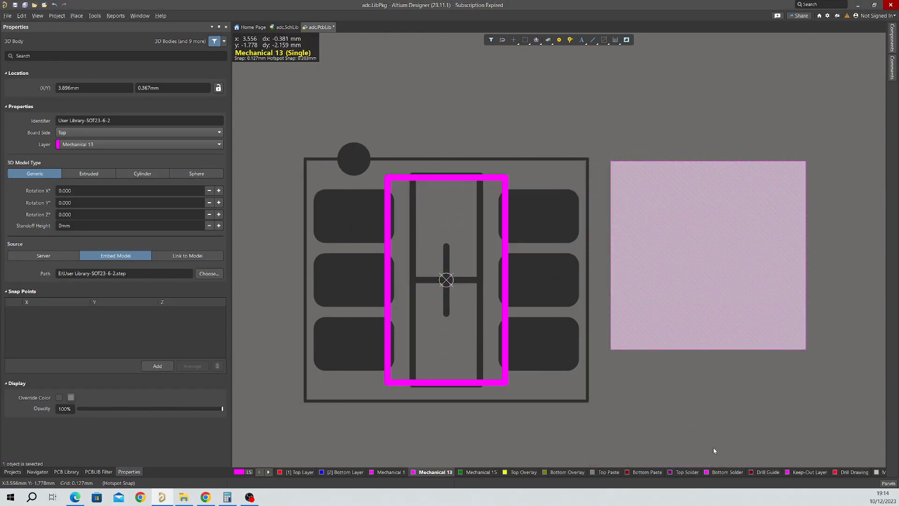
left_click(713, 447)
scroll(682, 403, "down", 4, "ctrl")
right_click_drag(709, 403, 643, 299)
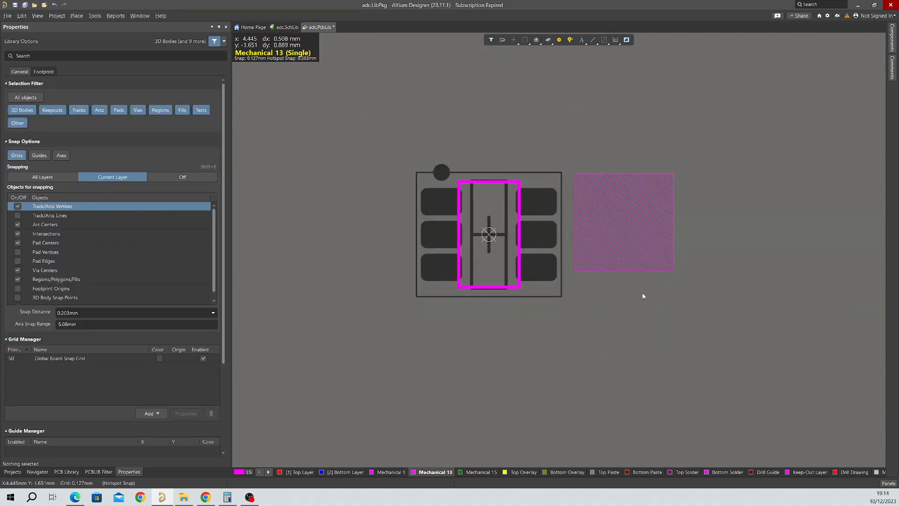
Check the SOT23-6 body's orientation in 3D, rotate it to 270° about Z and move it onto the footprint origin
key("3")
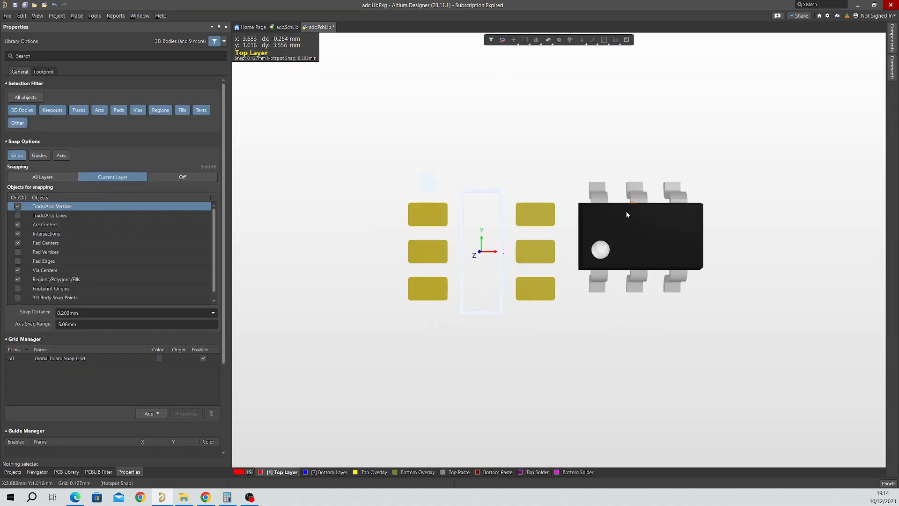
key("2")
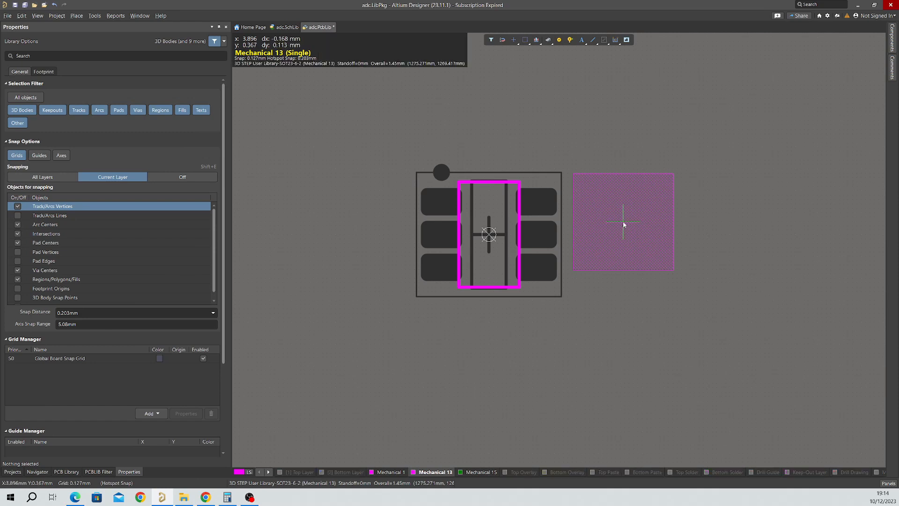
key("space")
key("space")
key("space")
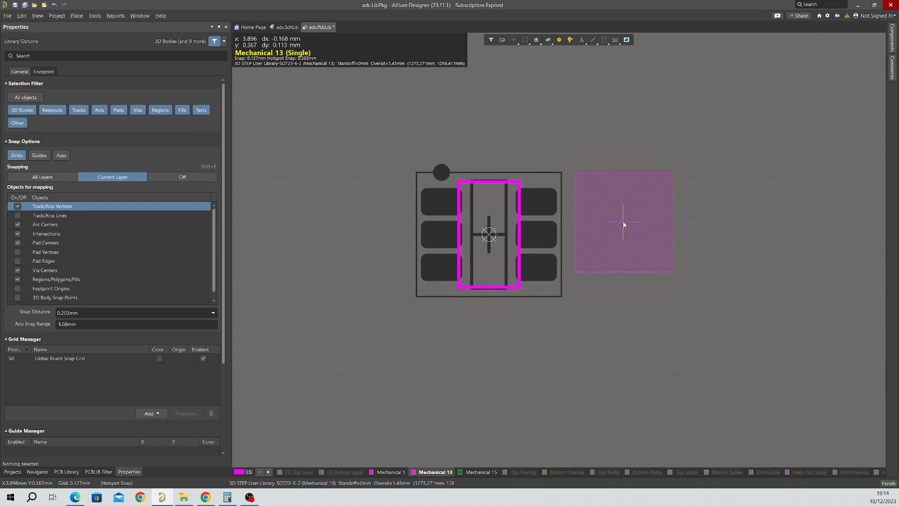
scroll(580, 248, "up", 2, "ctrl")
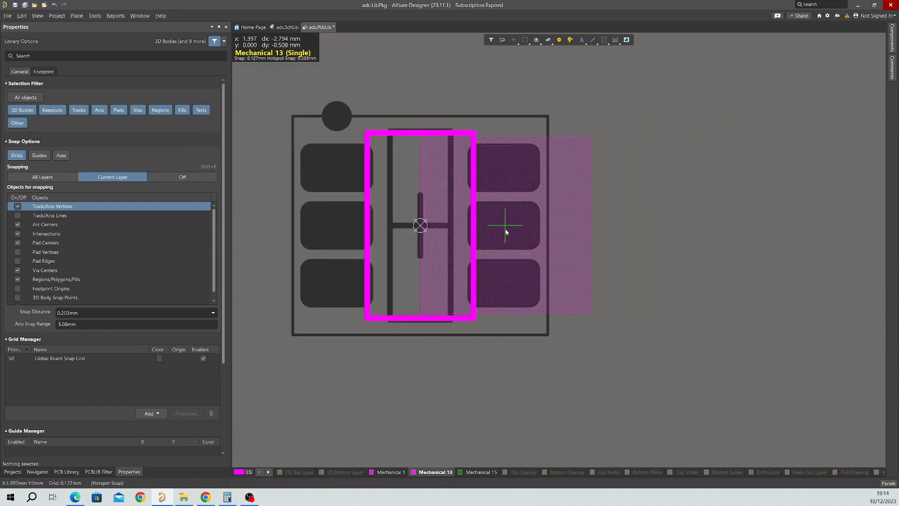
left_click(422, 227)
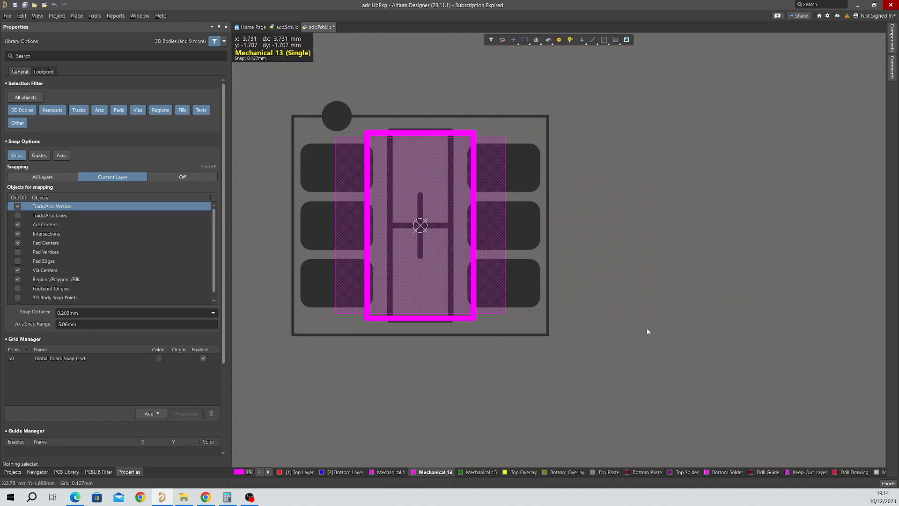
Inspect the SOT23-6 body's alignment with the pads in 3D, and return to the 2D view
scroll(647, 331, "down", 2, "ctrl")
key("3")
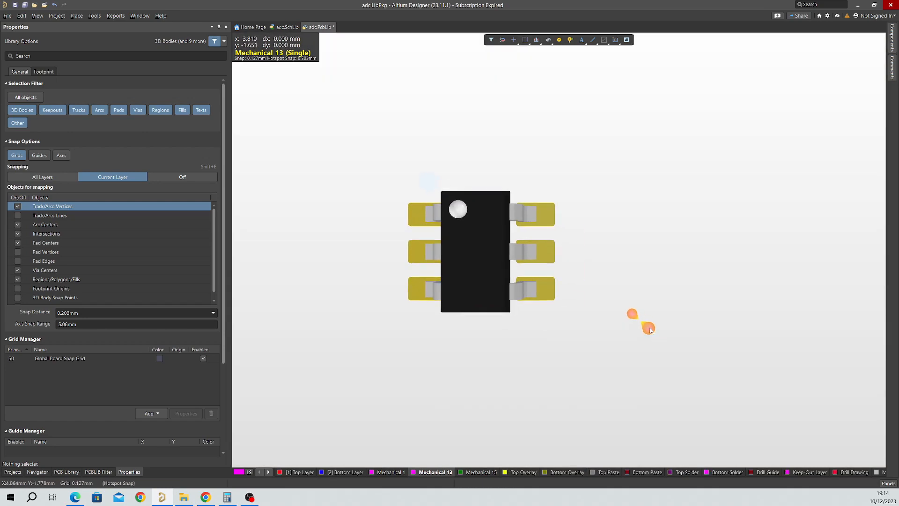
right_click_drag(447, 258, 482, 321, "shift")
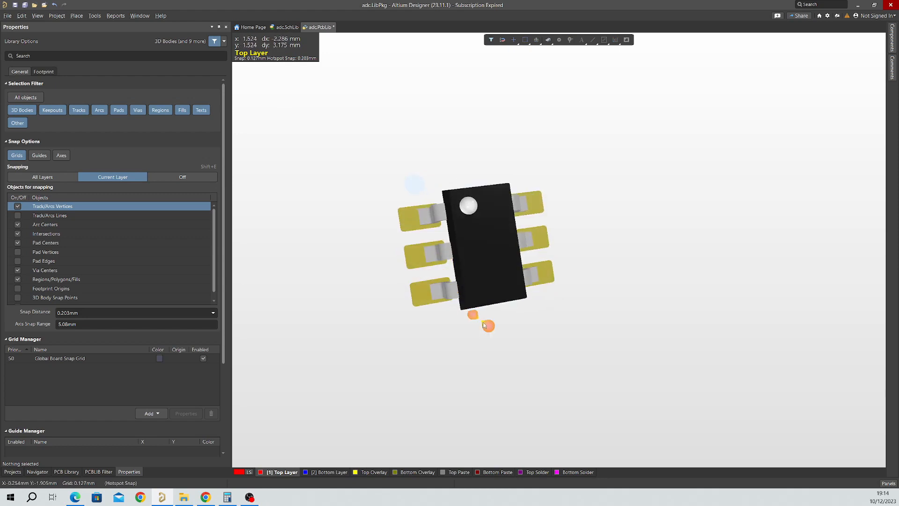
key("2")
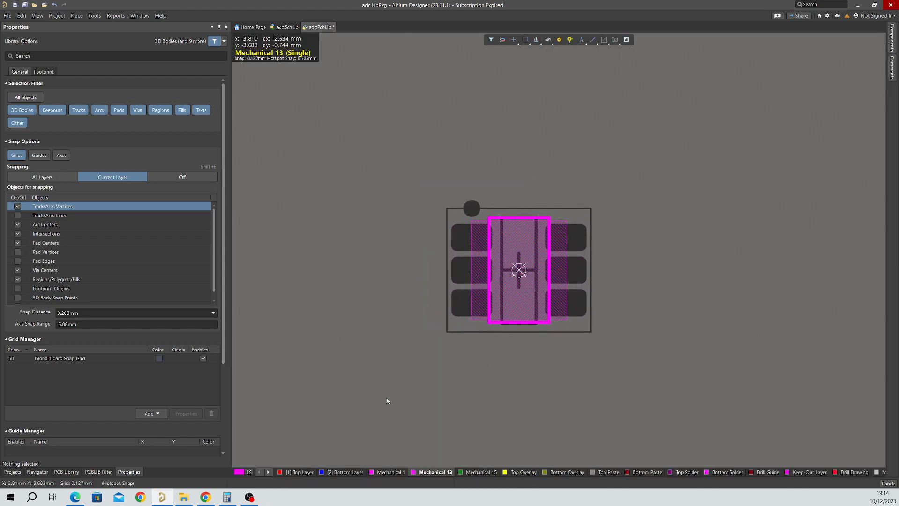
Turn off single-layer mode to show all footprint layers, and save adc.PcbLib
key("shift+s")
key("shift+s")
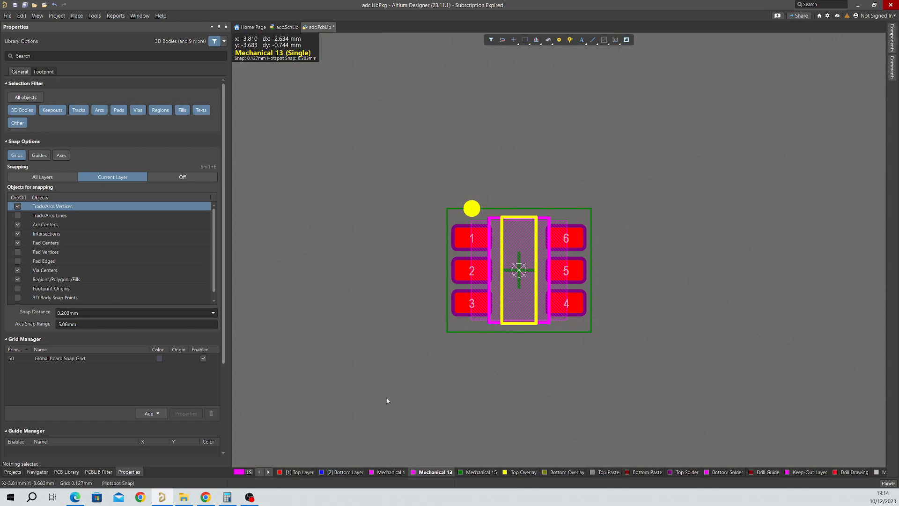
right_click_drag(480, 364, 426, 336)
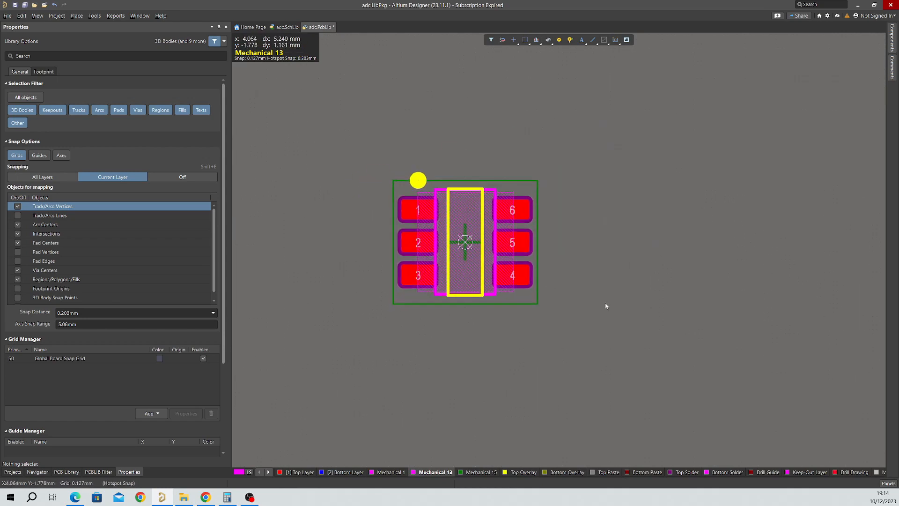
right_click_drag(605, 306, 686, 295)
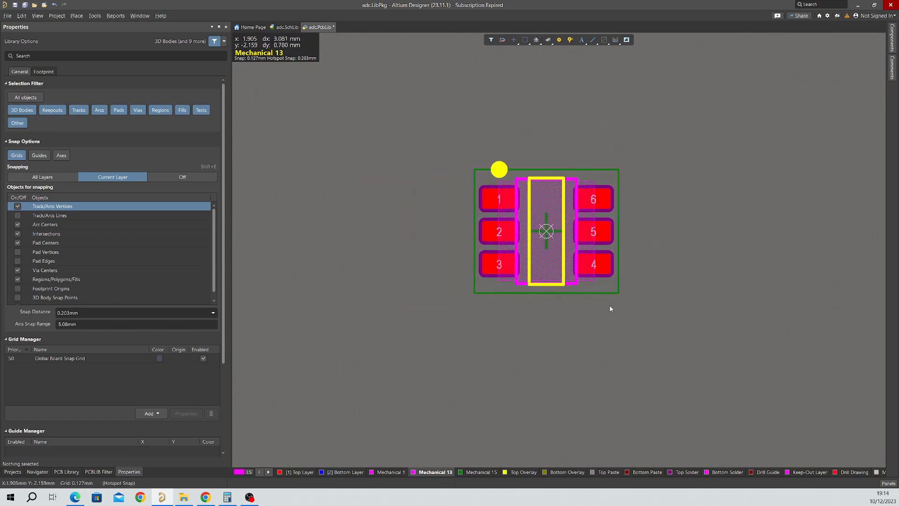
left_click(15, 5)
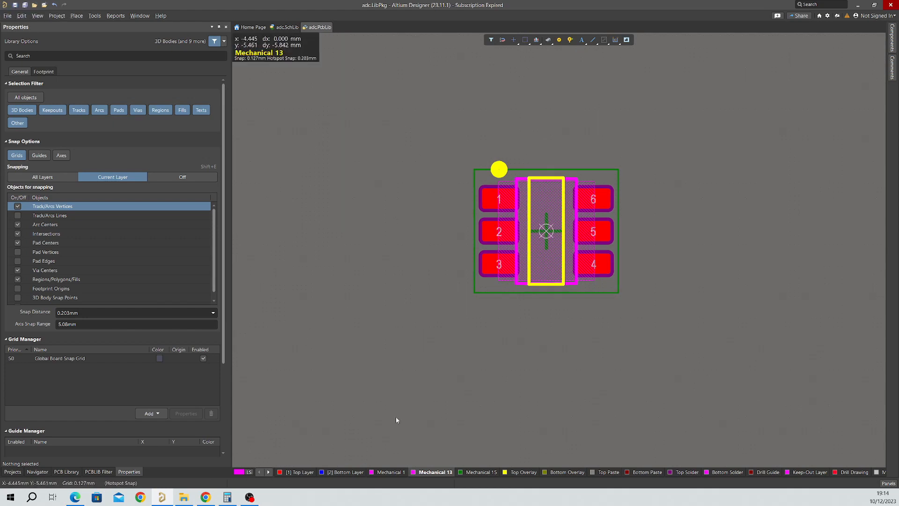
Examine the placed 3D body's properties and embedded model source, and clear the selection
left_click(557, 275)
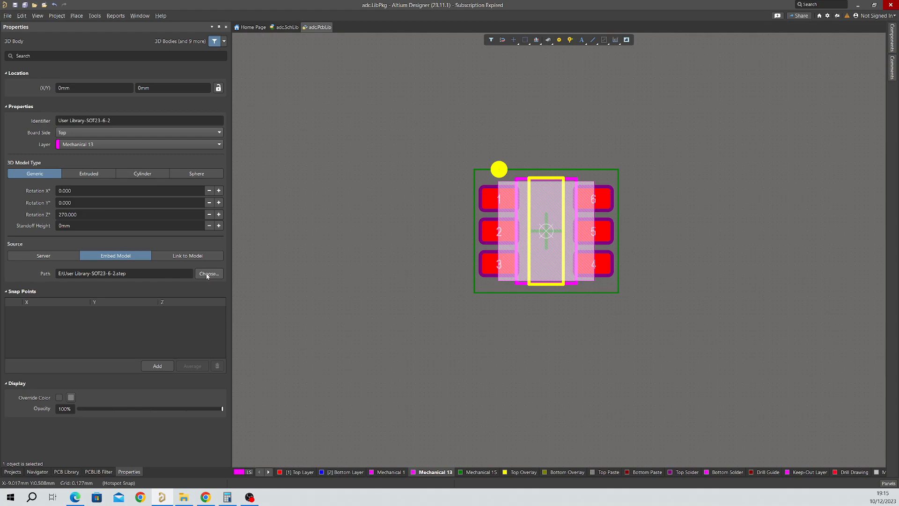
left_click(403, 221)
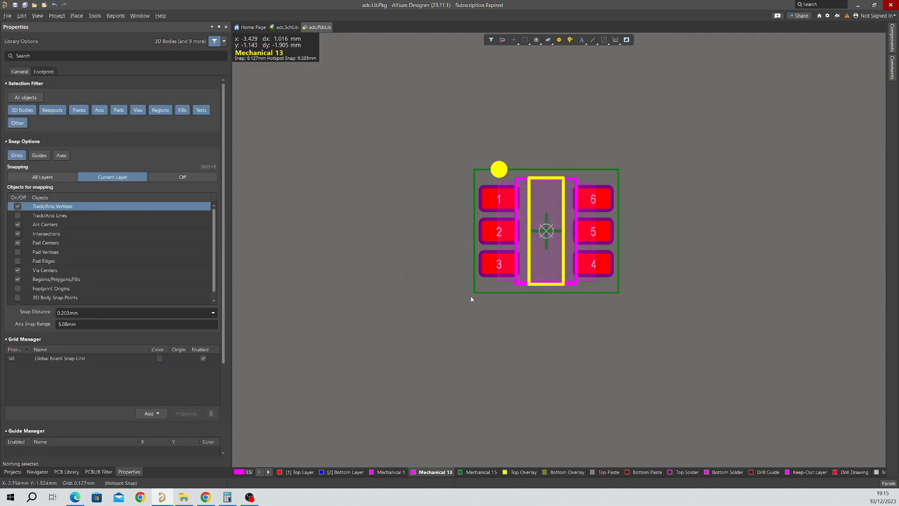
Rename the footprint SOT23-6 and save the PCB library
left_click(66, 472)
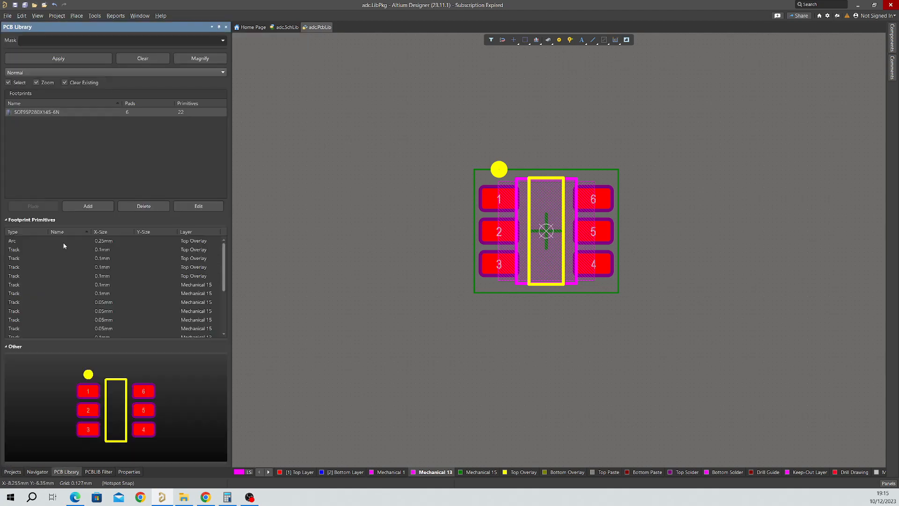
left_click(181, 206)
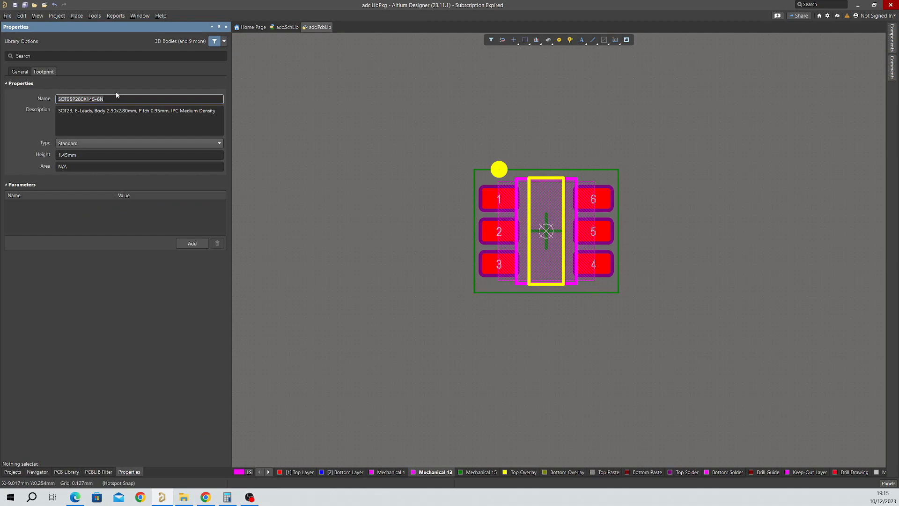
type("SOT23-6")
left_click(332, 164)
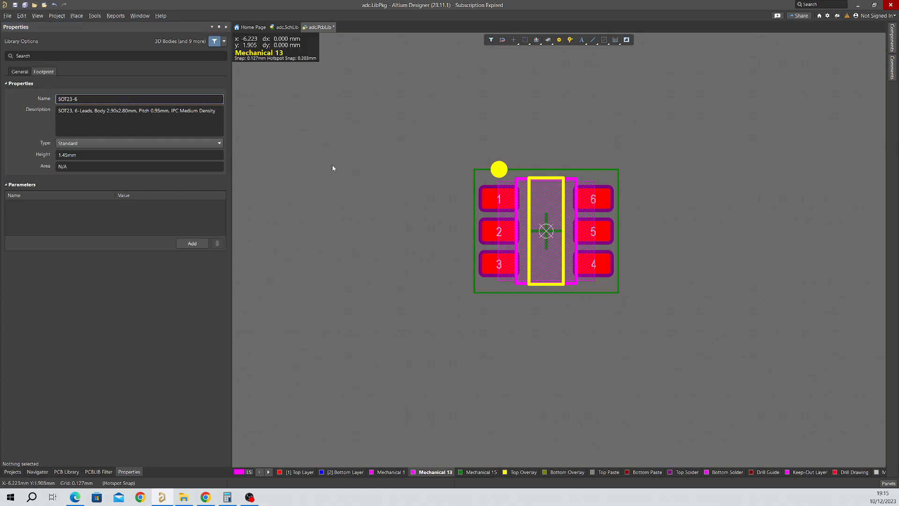
left_click(23, 6)
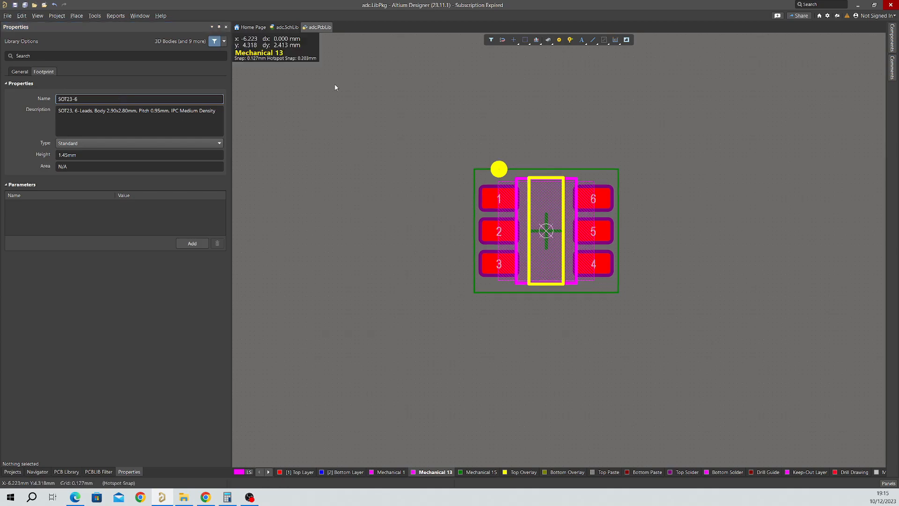
Check the footprint list and the project's source documents, and save the adc.LibPkg project
left_click(65, 472)
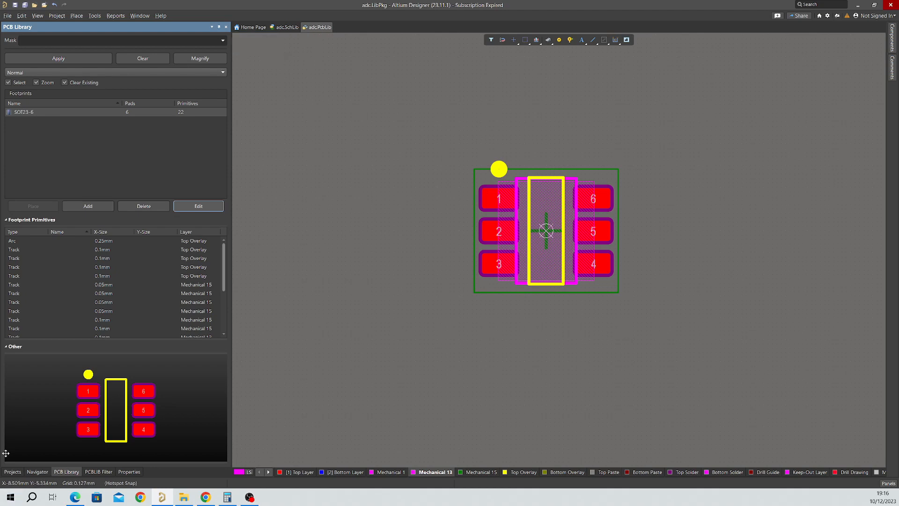
left_click(12, 472)
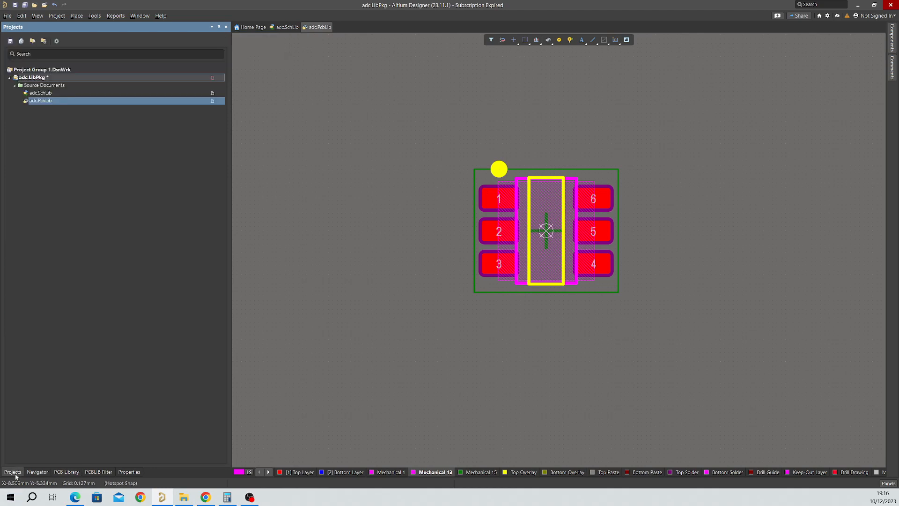
left_click(46, 93)
left_click(45, 101)
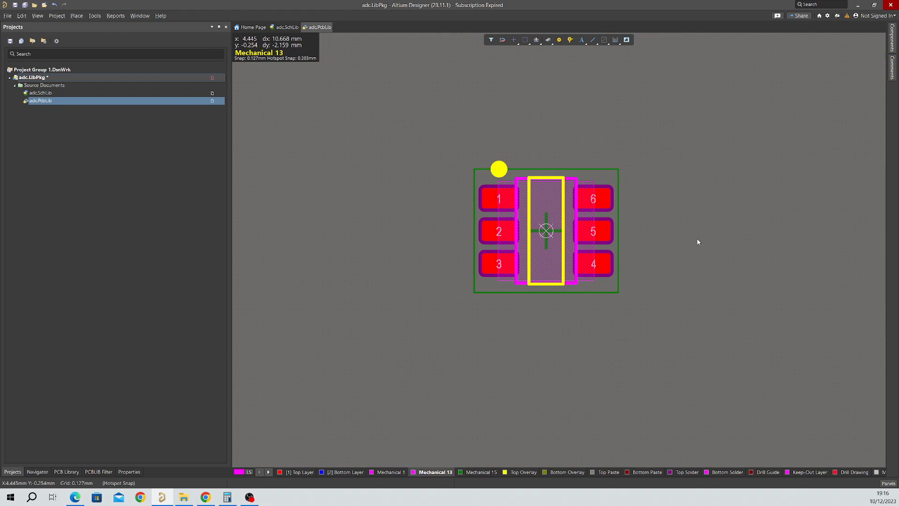
right_click(44, 77)
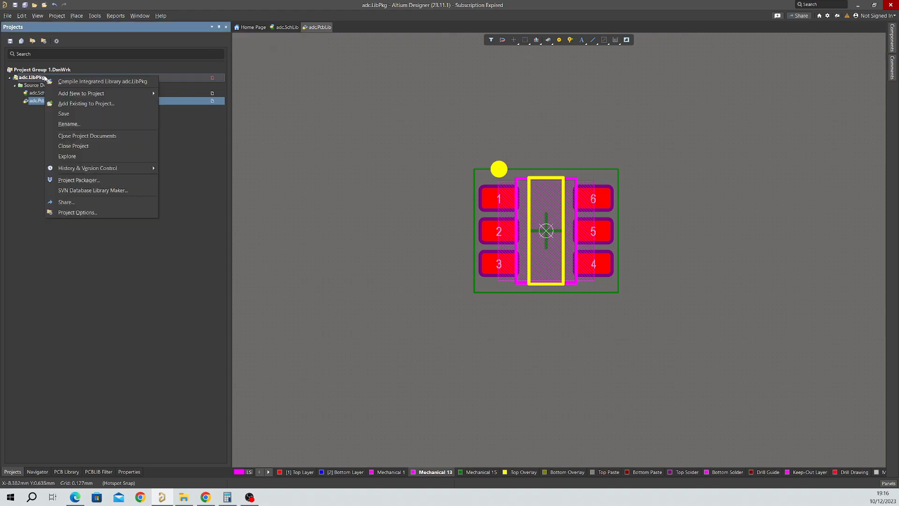
left_click(64, 115)
Link the SOT23-6 footprint from adc.PcbLib to the ADC symbol in adc.SchLib
right_click(42, 77)
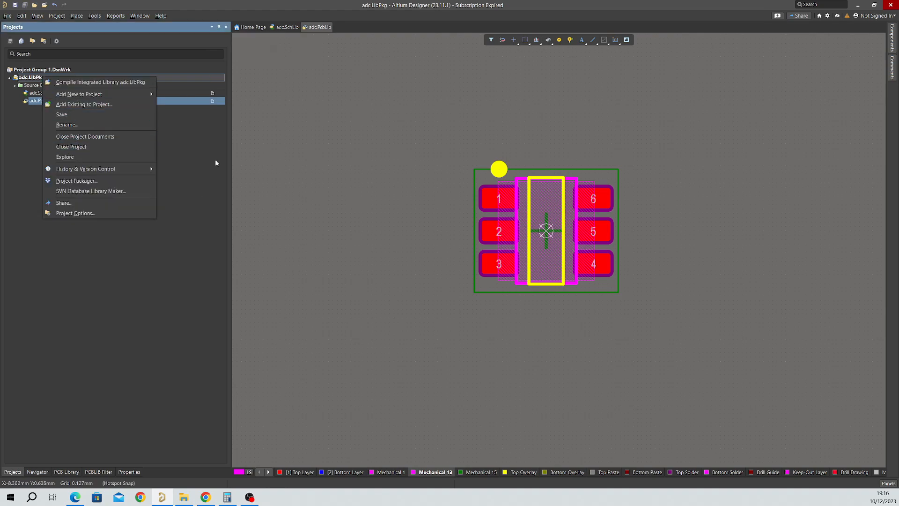
left_click(324, 169)
left_click(286, 27)
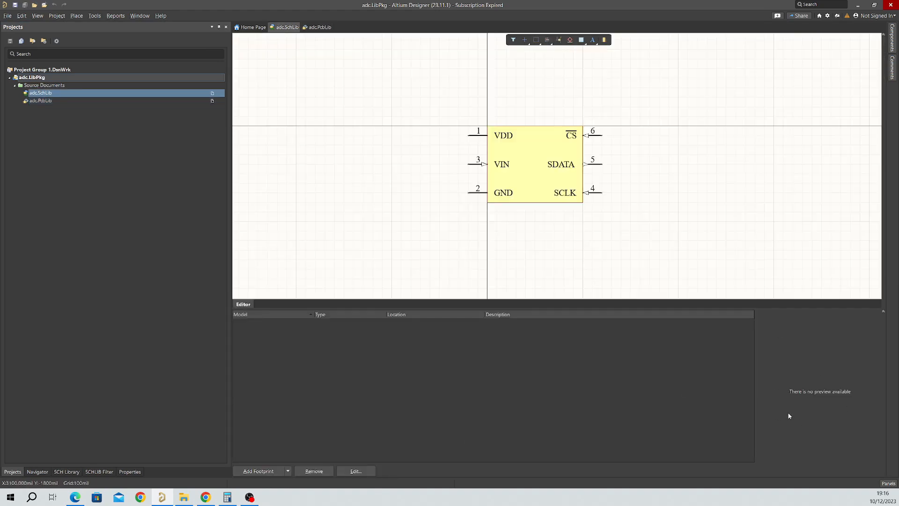
left_click(250, 472)
left_click(358, 204)
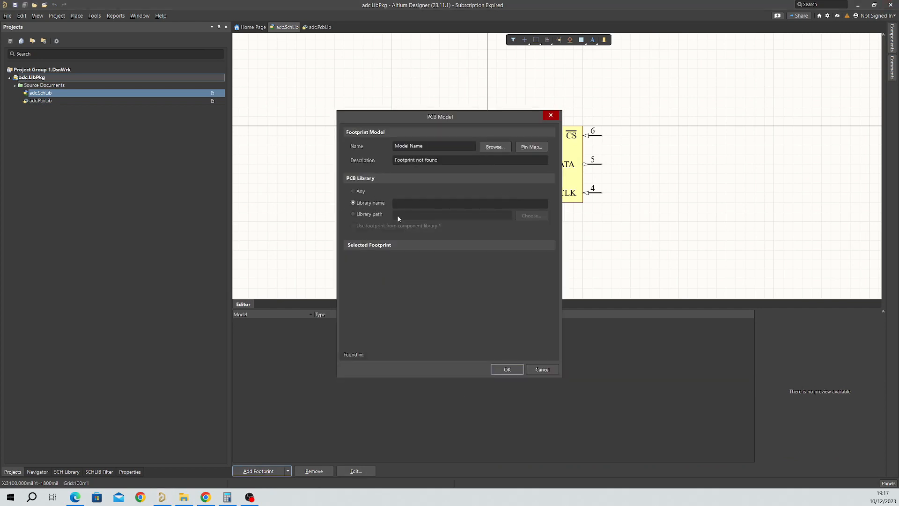
left_click(495, 146)
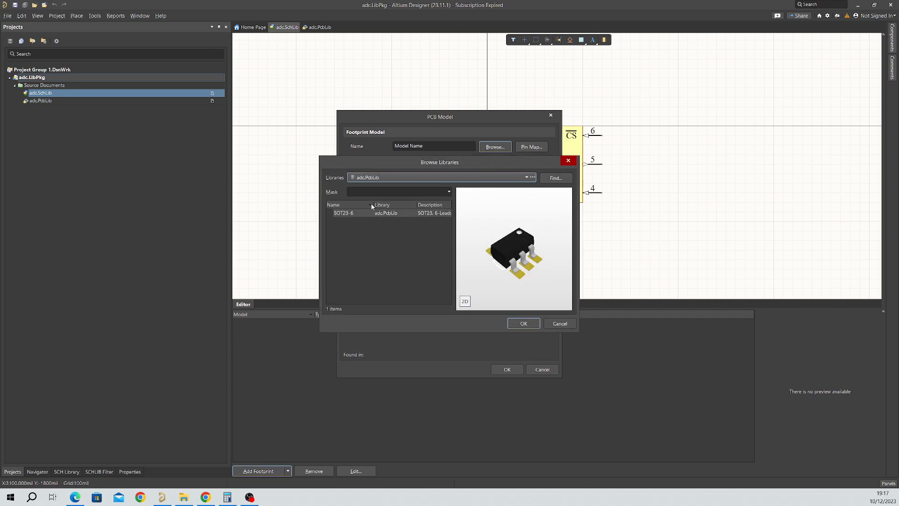
left_click(359, 213)
left_click(523, 323)
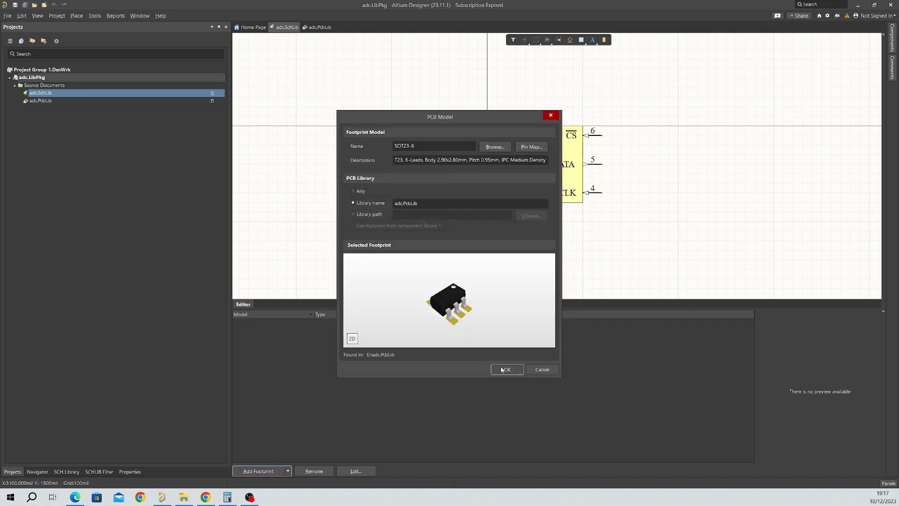
left_click(507, 369)
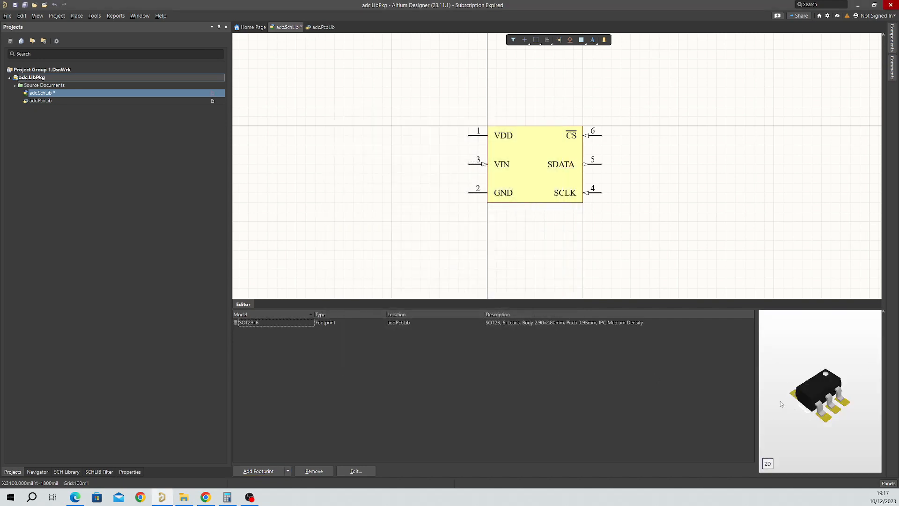
Compile the adc.LibPkg integrated library and check its component in the resulting adc.IntLib library
right_click(38, 78)
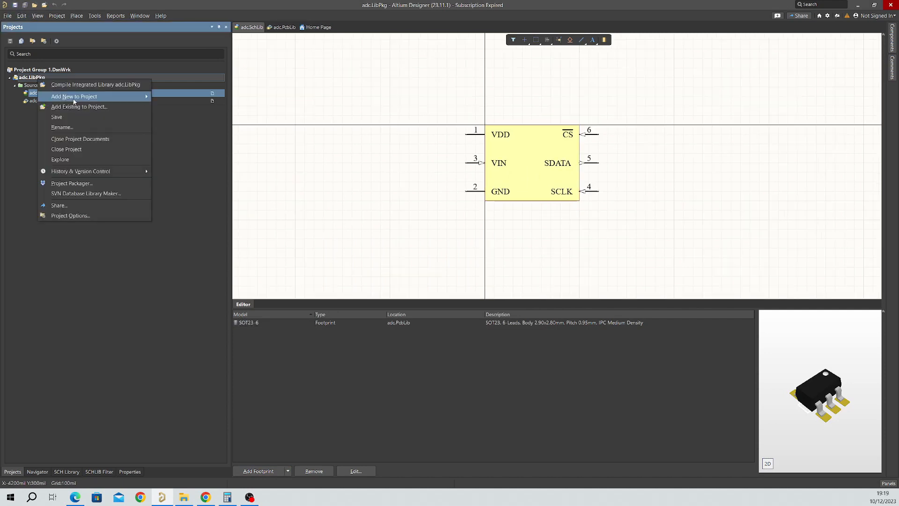
left_click(75, 86)
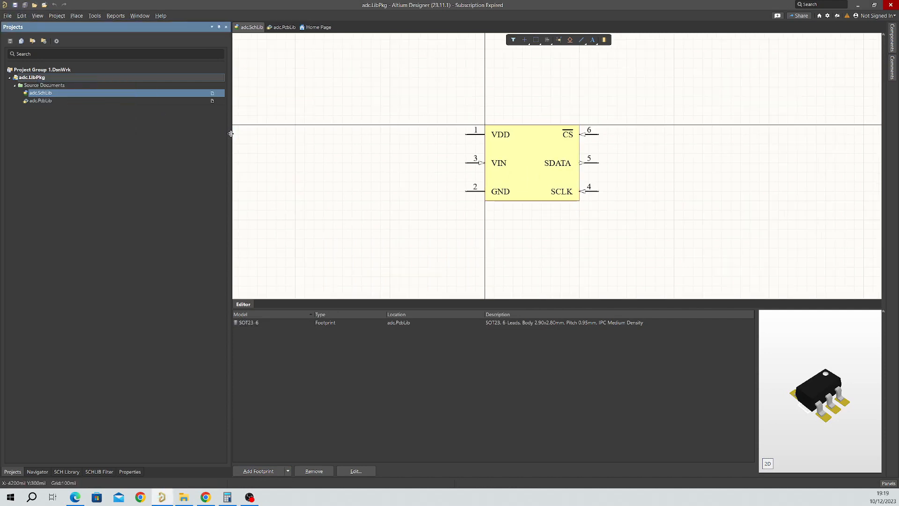
left_click(892, 43)
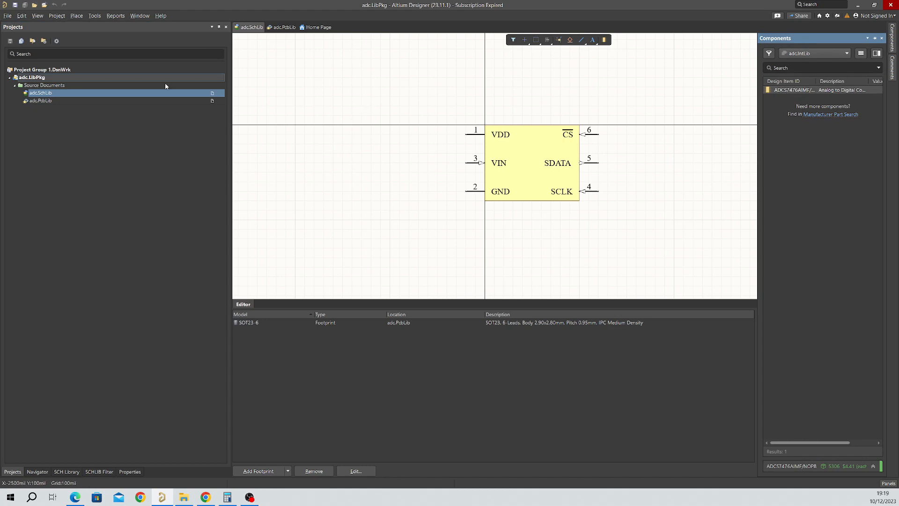
Close the adc.LibPkg project
left_click(7, 16)
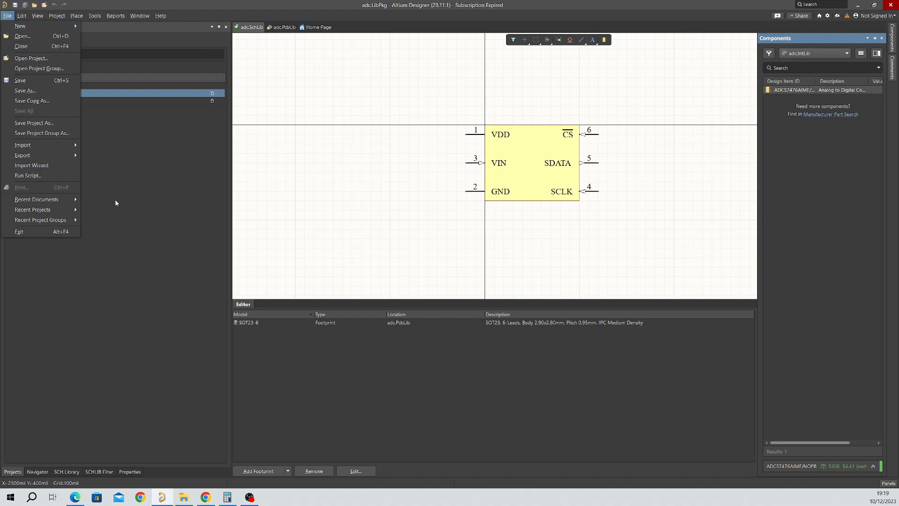
left_click(18, 78)
right_click(19, 78)
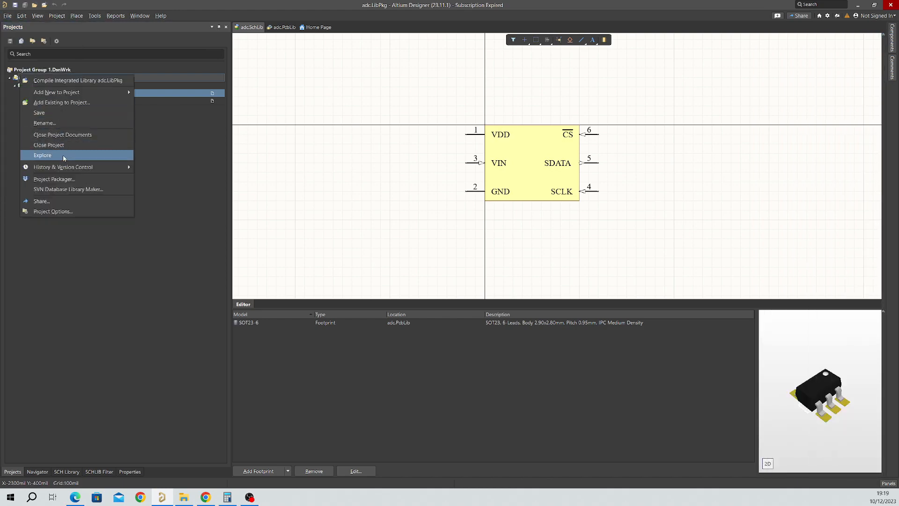
left_click(66, 146)
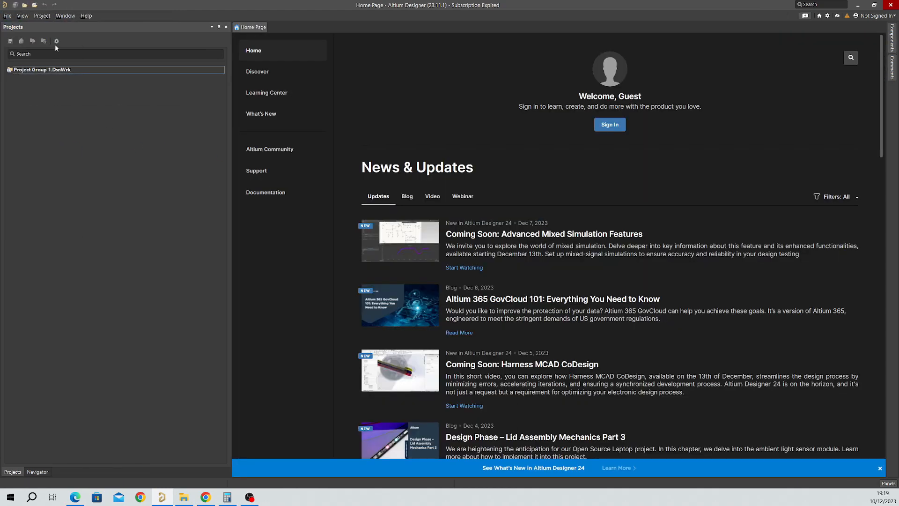
Create a new blank PCB document outside any project
left_click(8, 18)
mouse_move(47, 26)
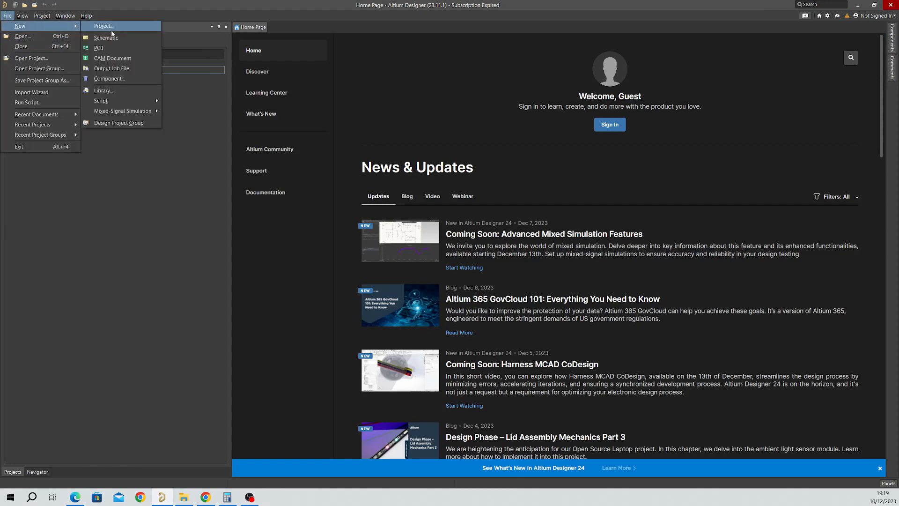
left_click(110, 47)
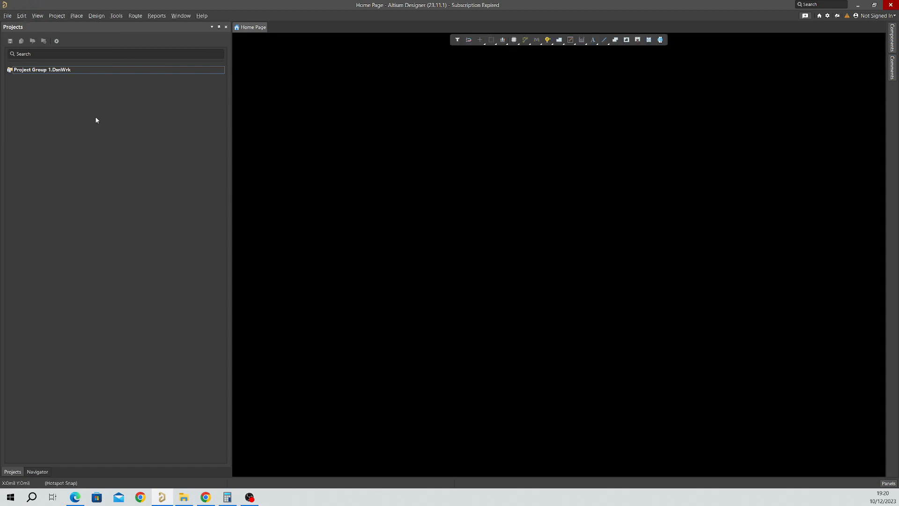
Place two ADCS7476AIMF/NOPB components from adc.IntLib near the upper middle of the board
left_click(891, 38)
right_click(805, 93)
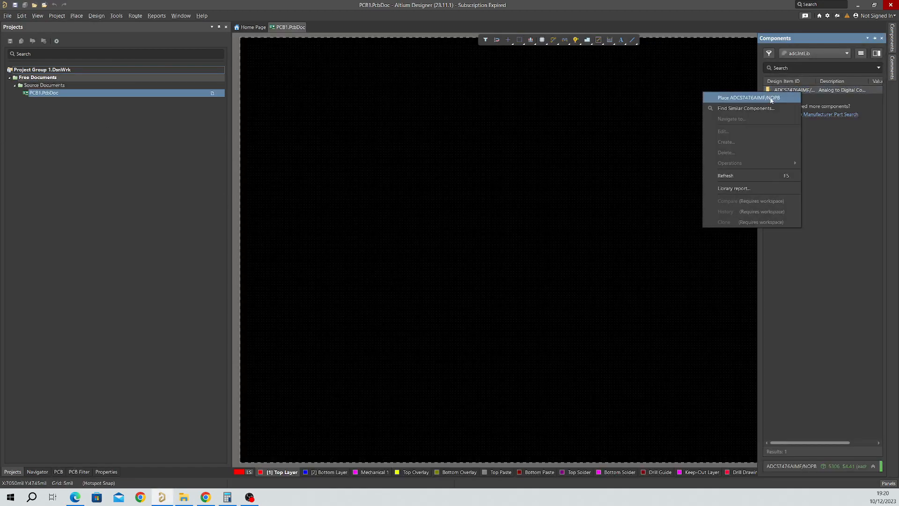
left_click(749, 97)
left_click(486, 174)
left_click(517, 185)
key("Escape")
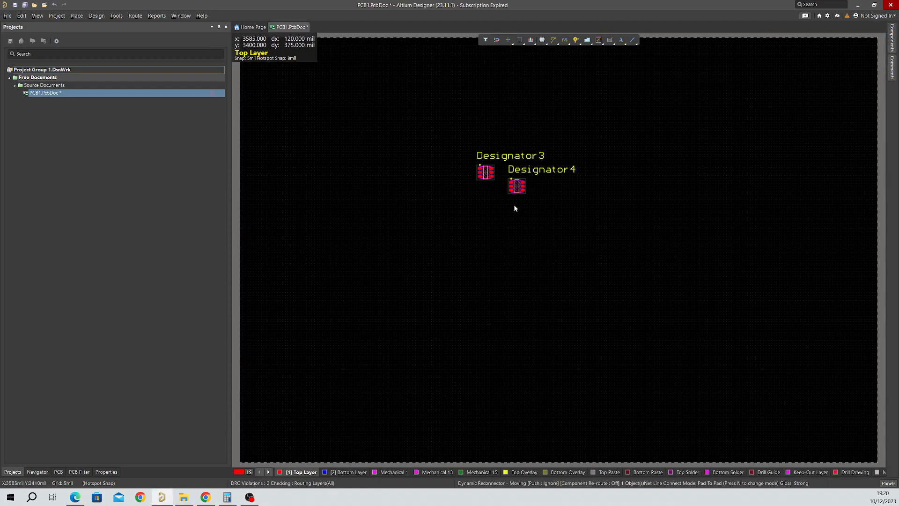
Examine the two placed ADC components up close in 2D and in 3D, finishing with a straight top-down 3D view
scroll(489, 174, "up", 2, "ctrl")
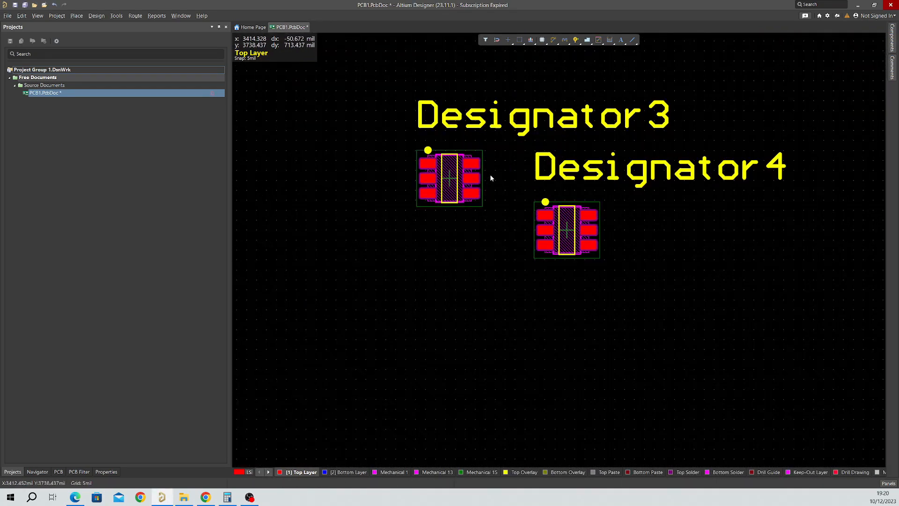
scroll(491, 178, "down", 1, "ctrl")
scroll(491, 177, "up", 2, "ctrl")
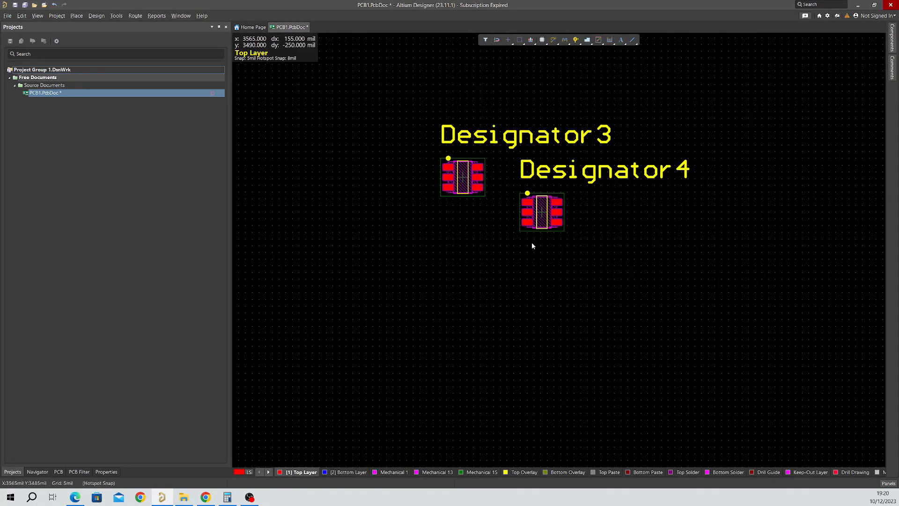
key("3")
right_click_drag(528, 242, 500, 219, "shift")
scroll(497, 206, "down", 2, "ctrl")
key("0")
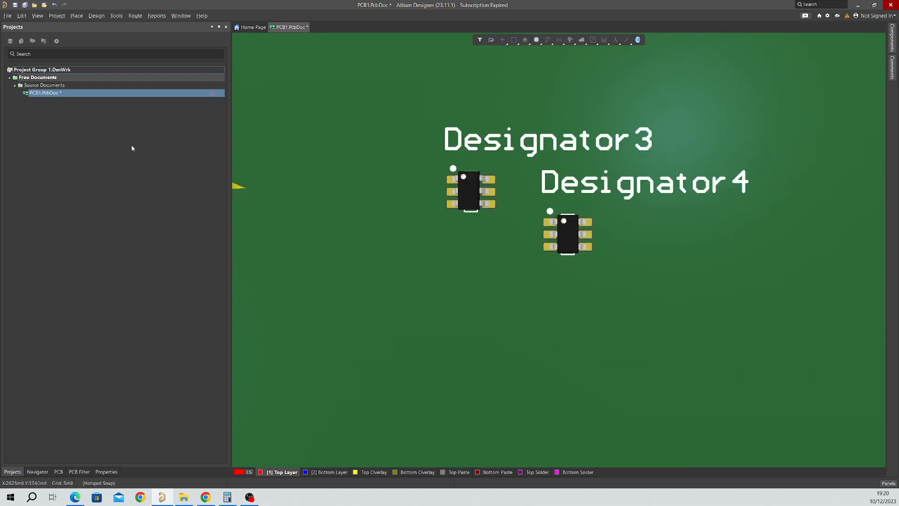
Close the test PCB document without saving it
right_click(45, 94)
left_click(65, 101)
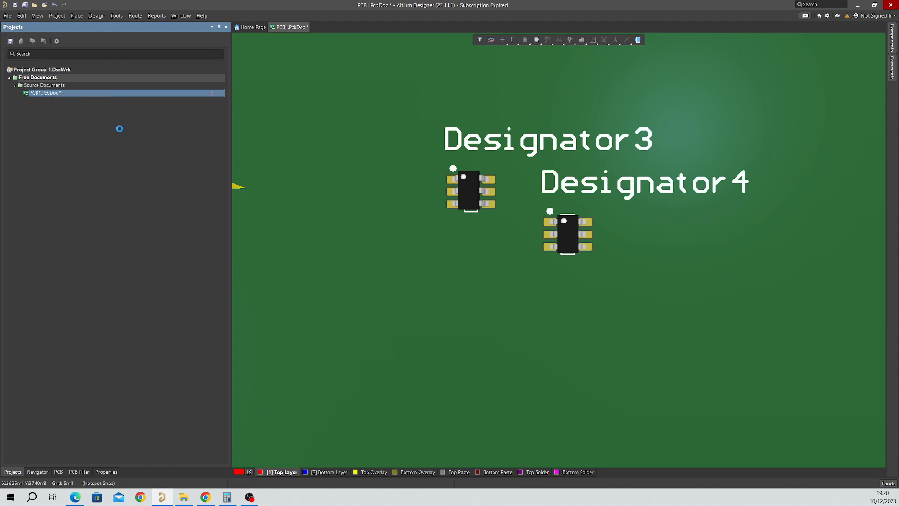
left_click(474, 280)
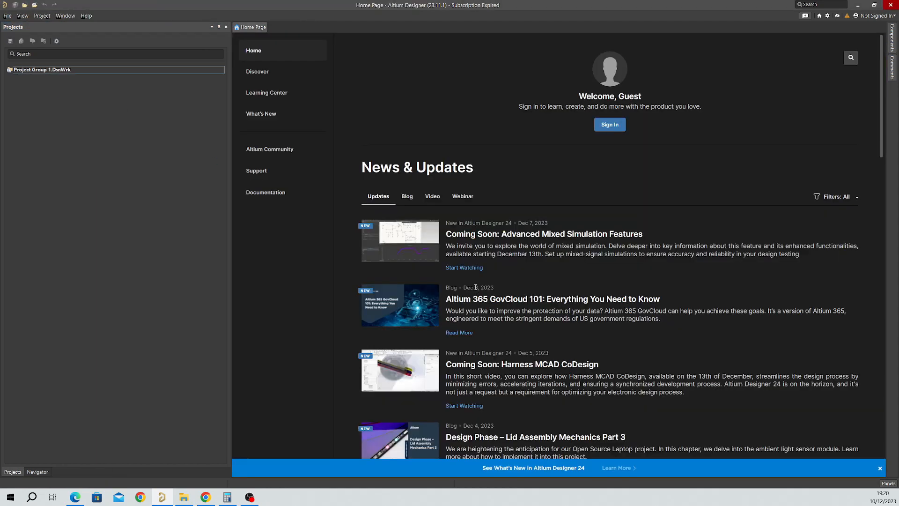